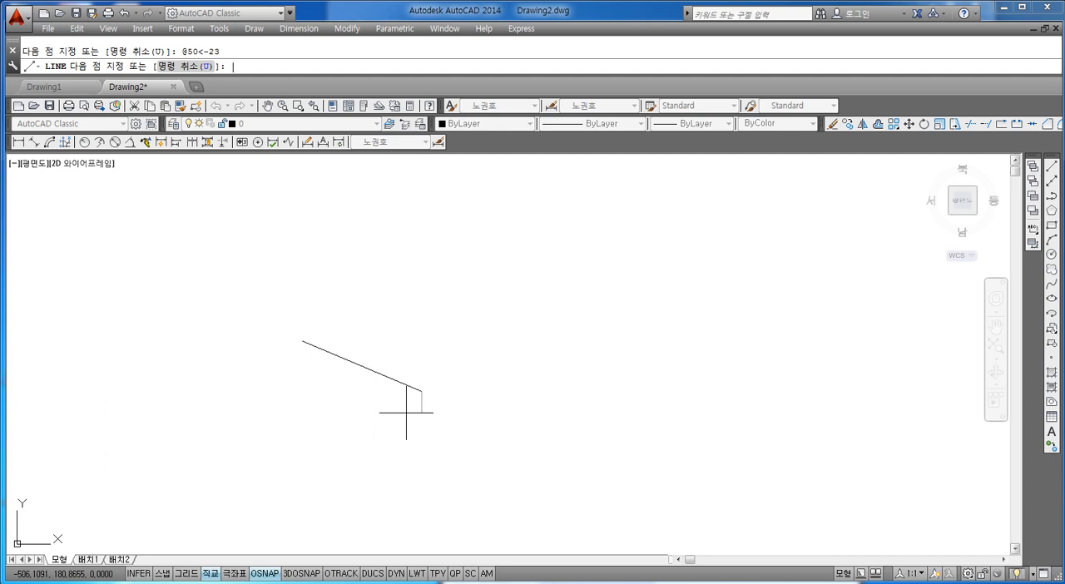
Turn Ortho off and draw a circle of radius 5 centred on the lower end of the slanted line
key(Escape)
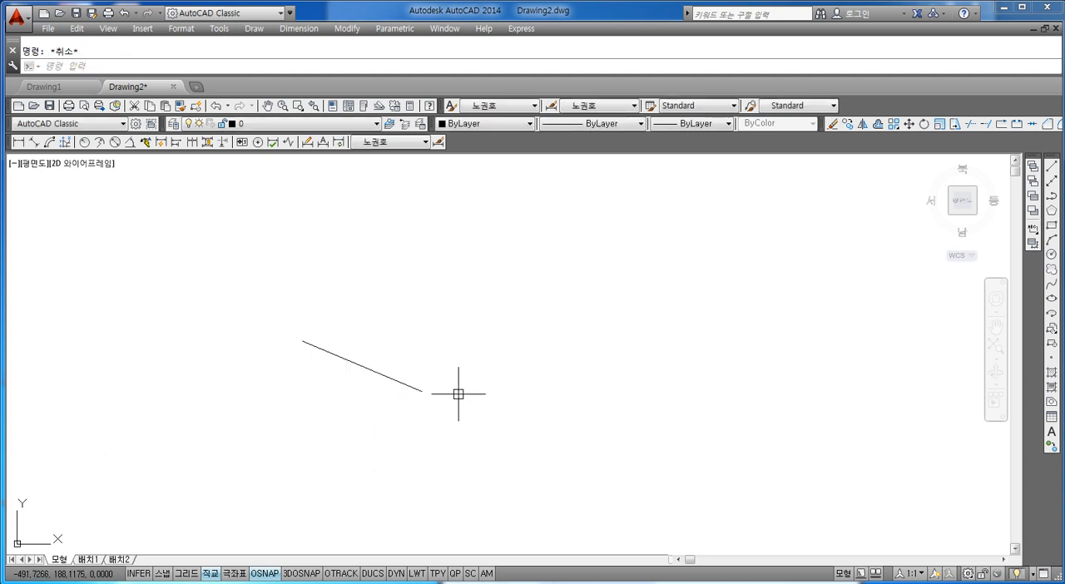
text(circle)
key(Return)
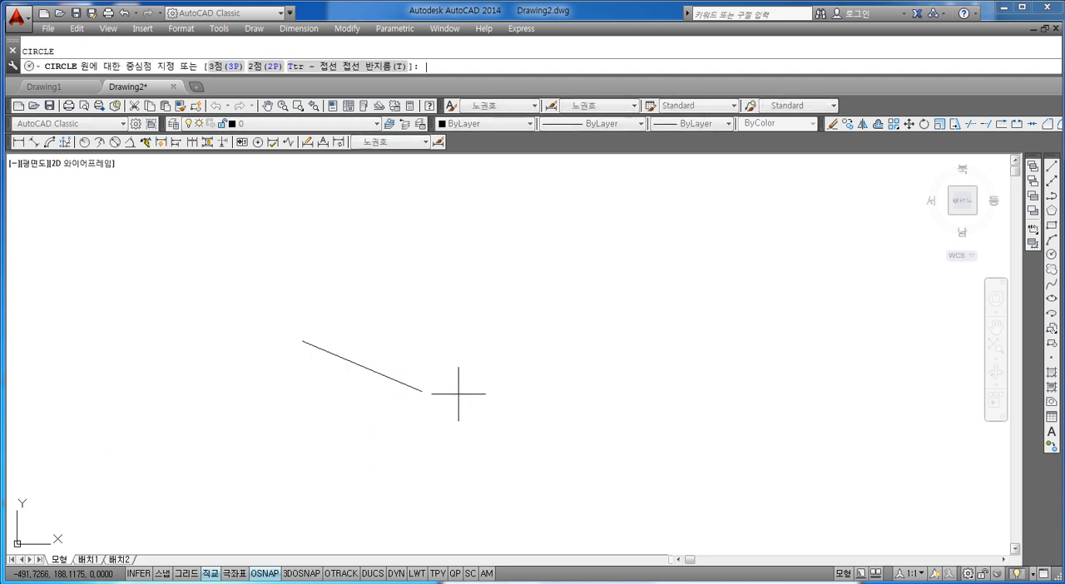
scroll(383, 333, up, 2)
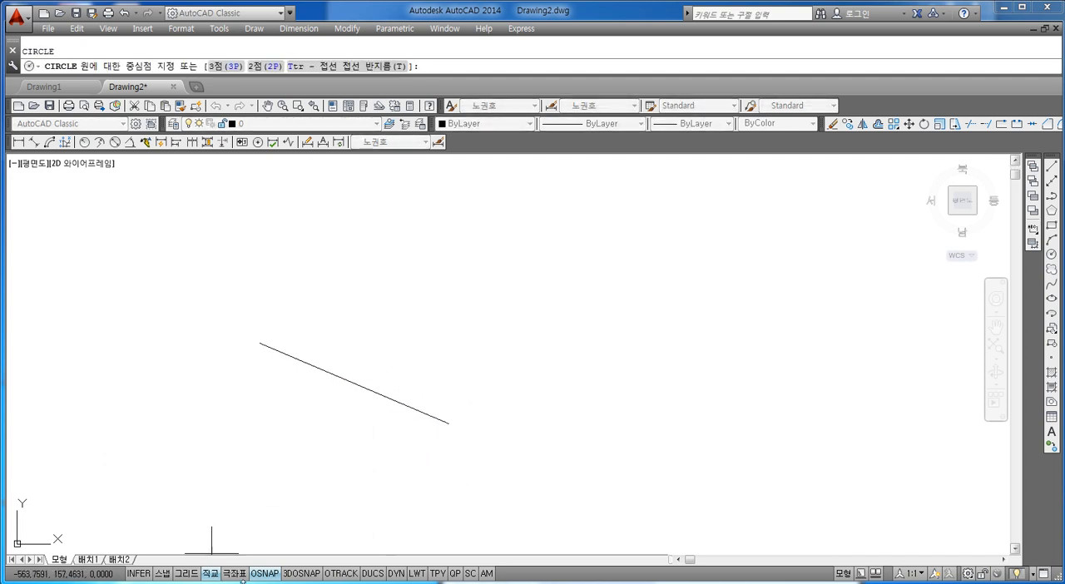
click(215, 573)
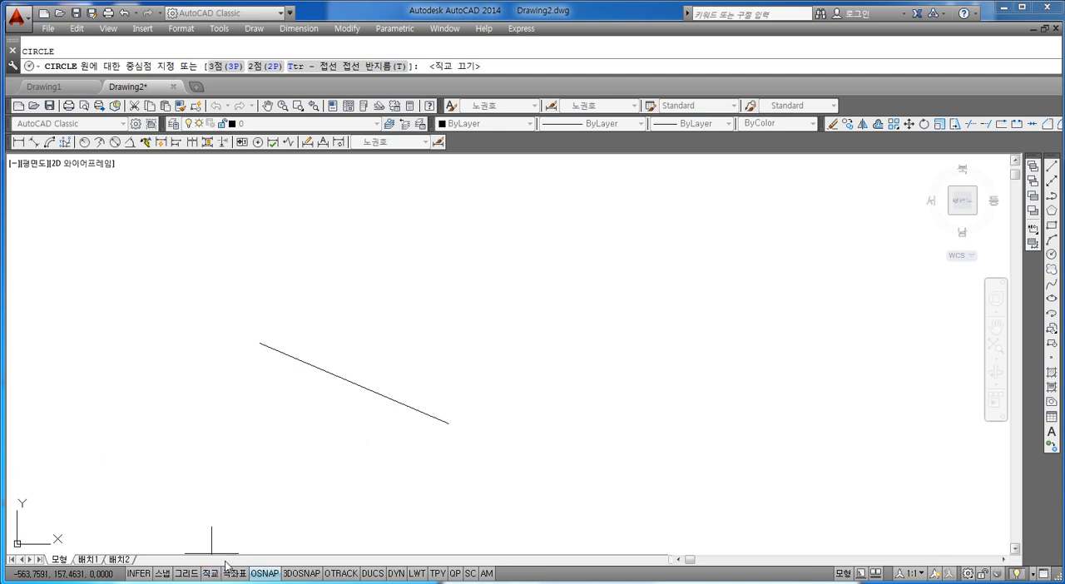
click(449, 424)
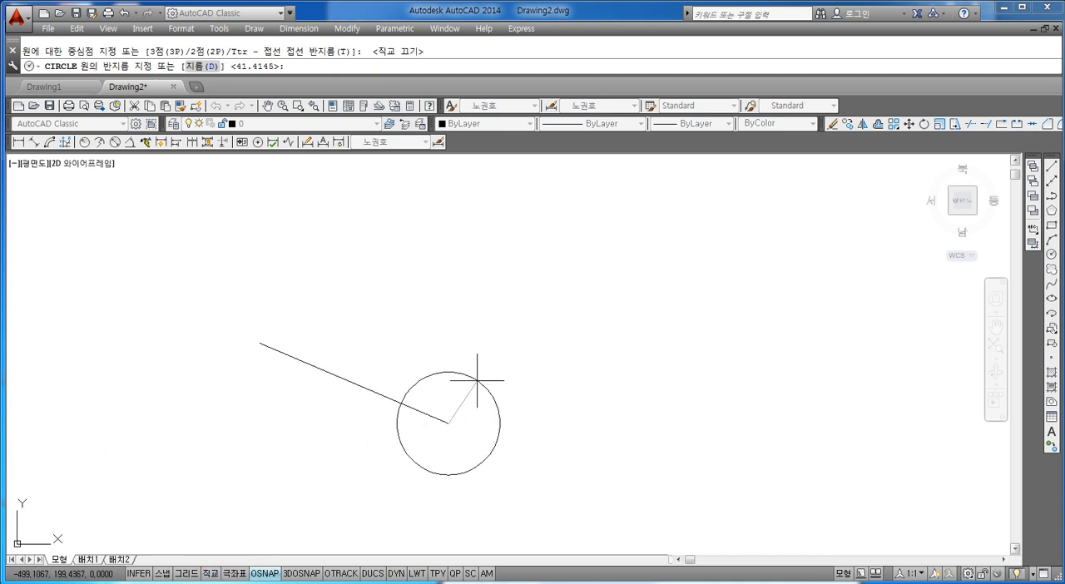
text(5)
key(Return)
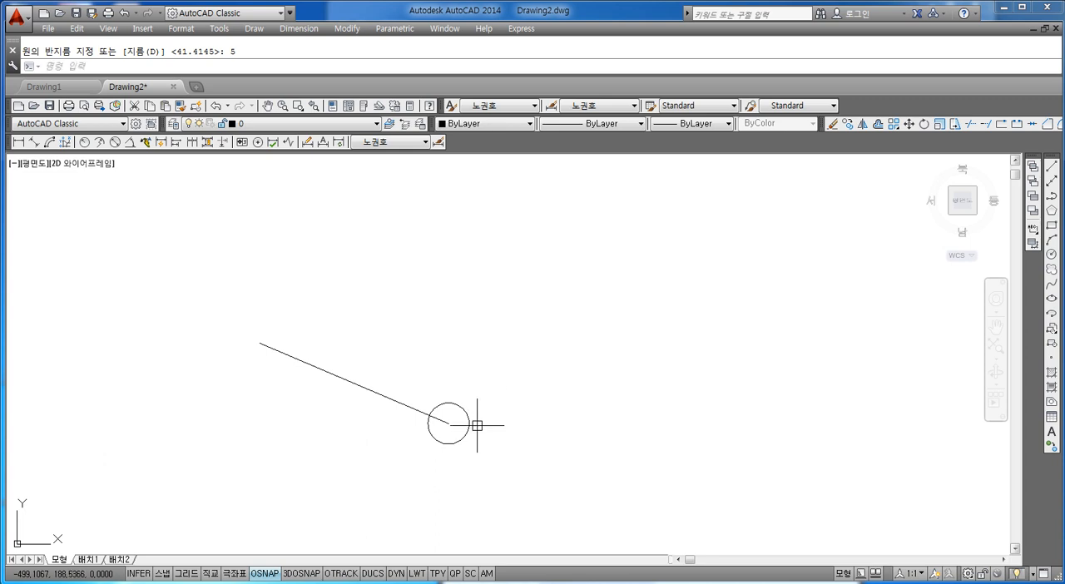
Create a polar array of the circle with 6 items, centred on the upper end of the slanted line
mouse_move(487, 407)
middle_down()
mouse_move(571, 418)
mouse_move(509, 428)
mouse_move(499, 409)
middle_up()
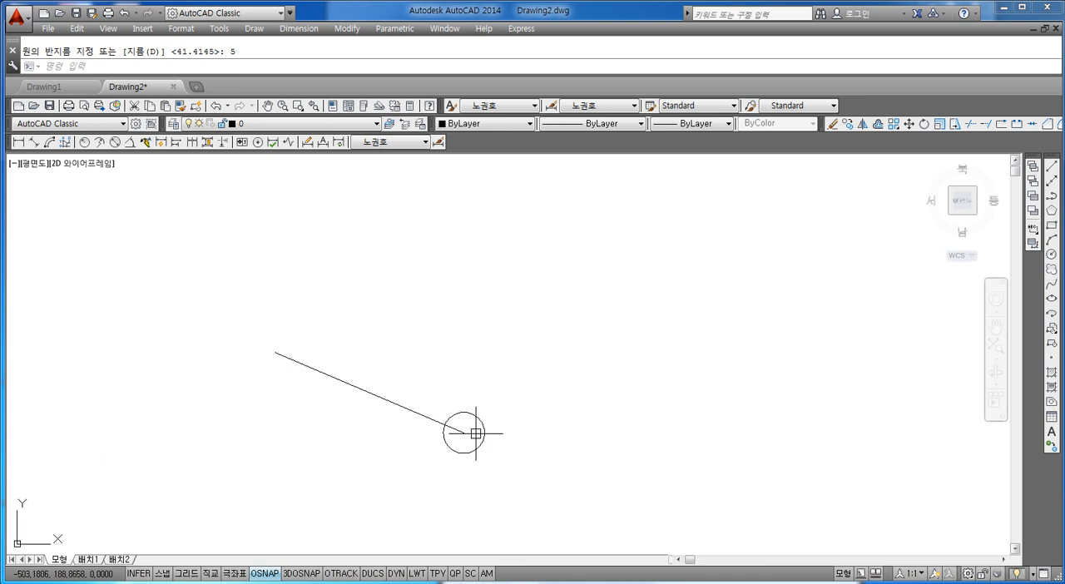
middle_drag(456, 387, 475, 399)
key(Escape)
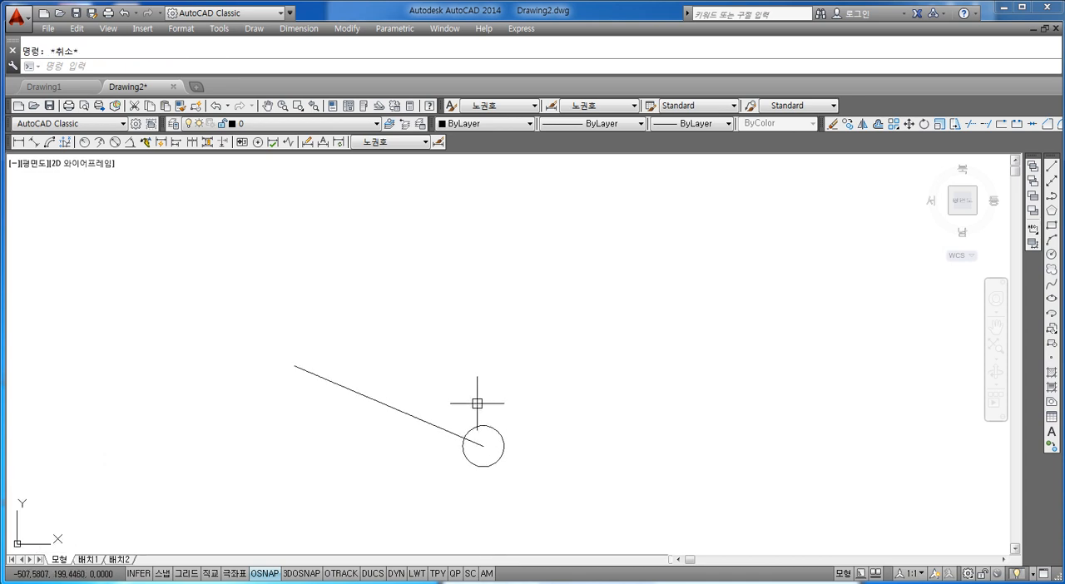
text(ar)
key(Return)
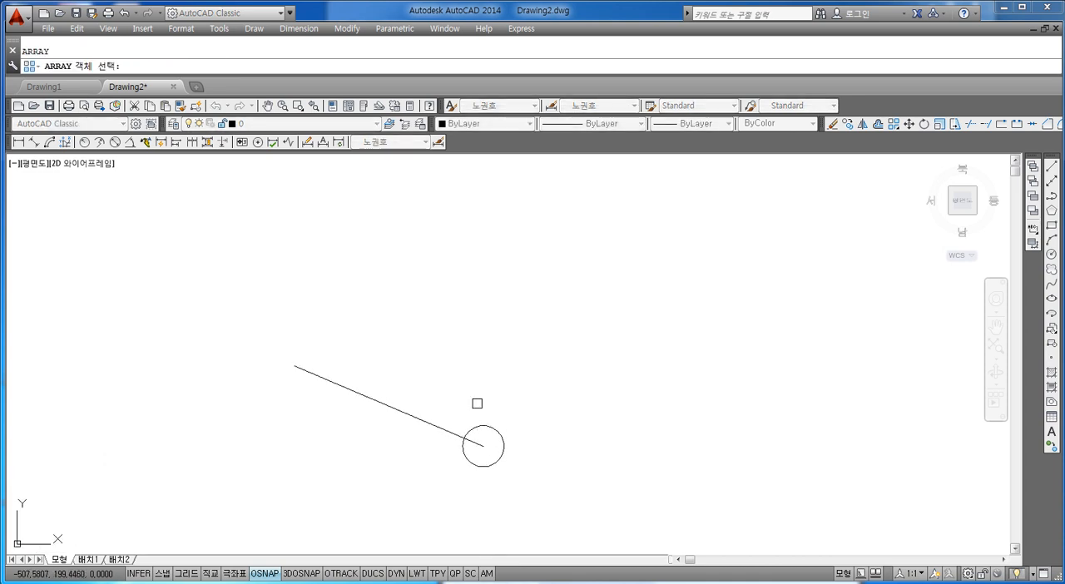
click(495, 425)
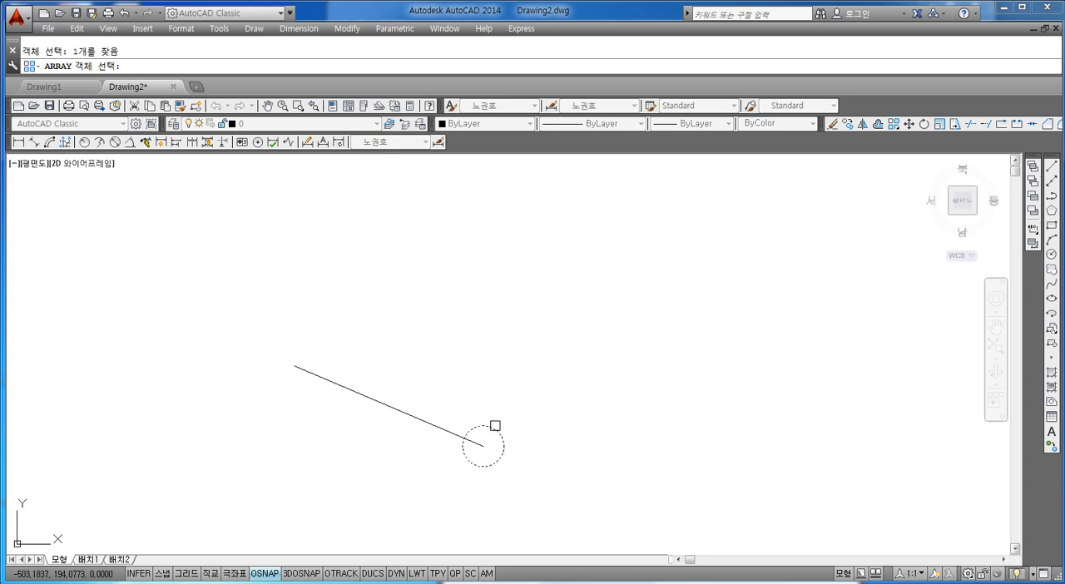
key(Return)
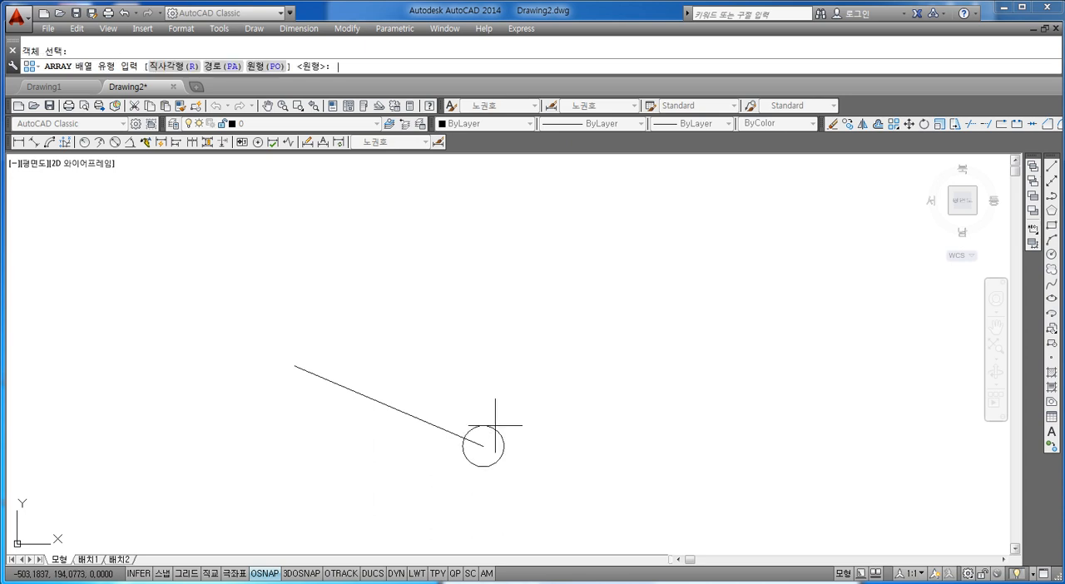
text(po)
key(Return)
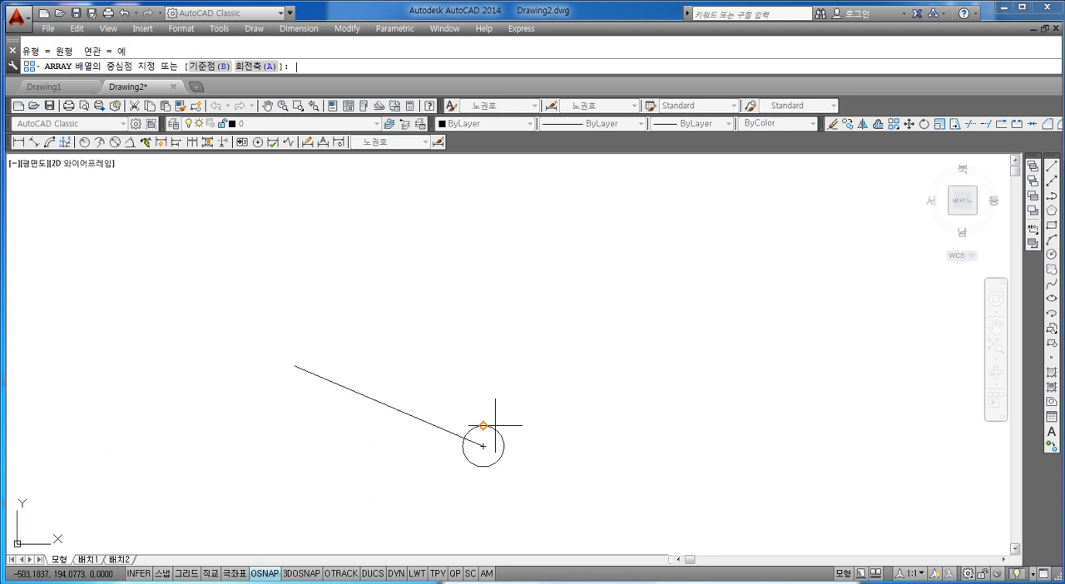
click(294, 366)
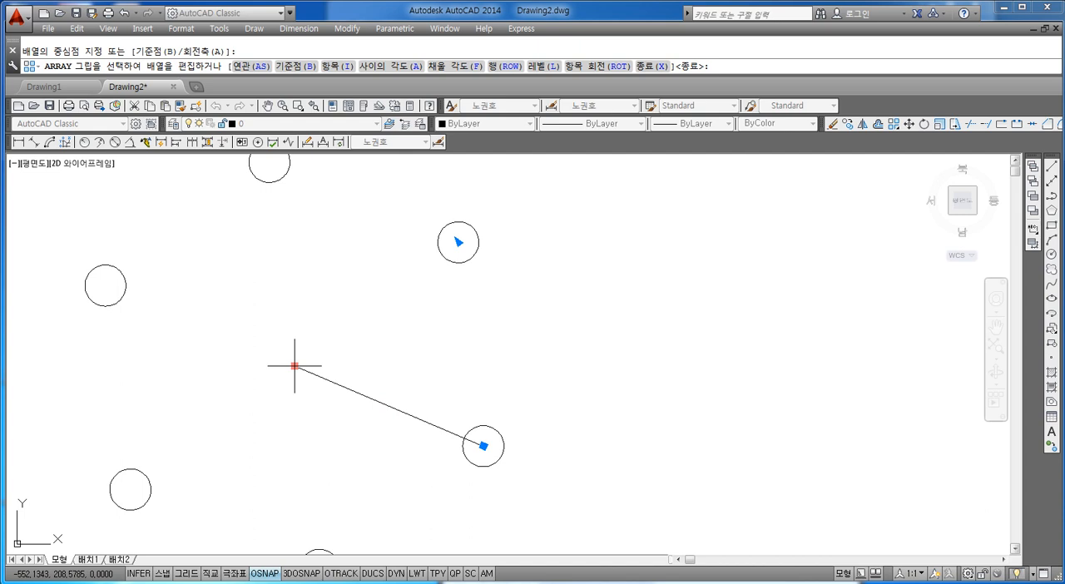
text(i)
key(Return)
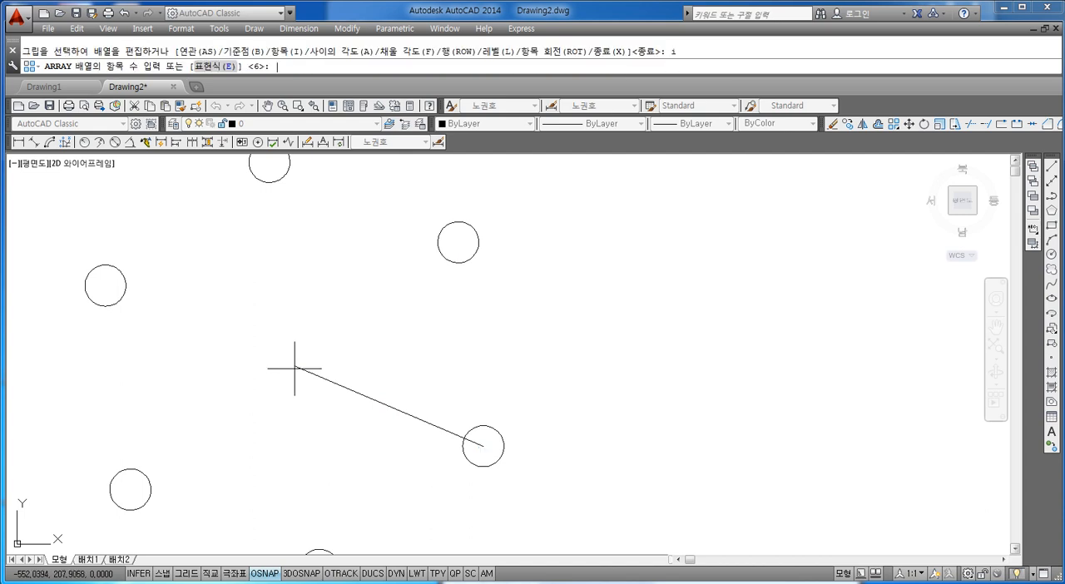
text(6)
key(Return)
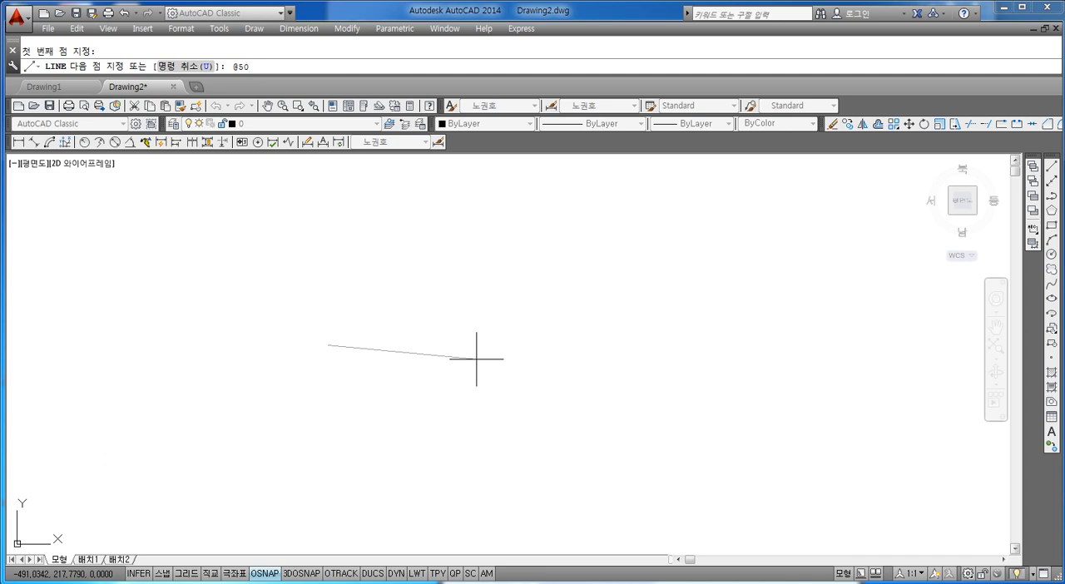
text(<0)
key(Return)
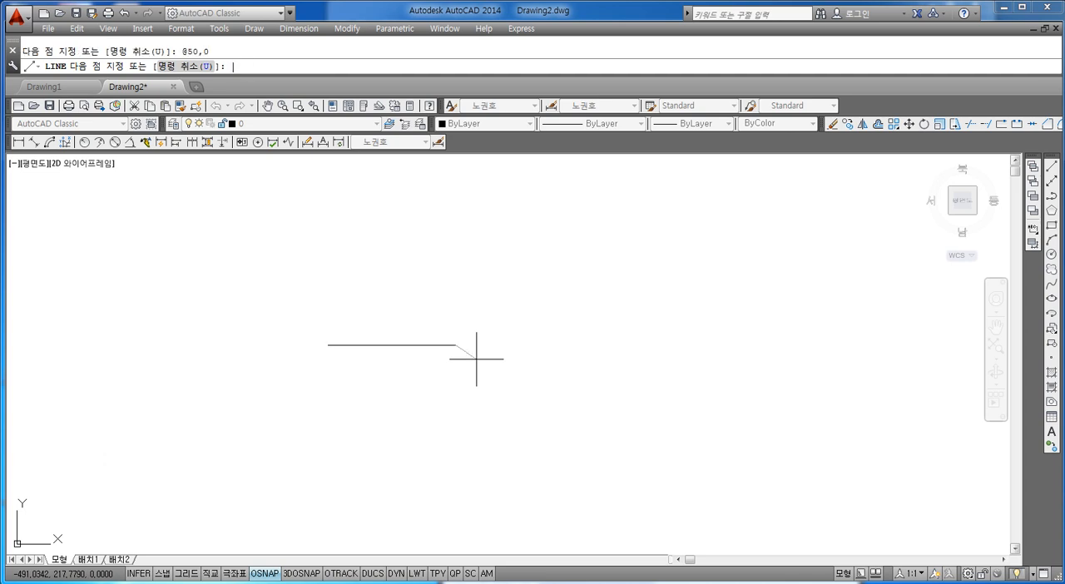
key(Escape)
scroll(384, 340, up, 3)
click(382, 352)
key(Escape)
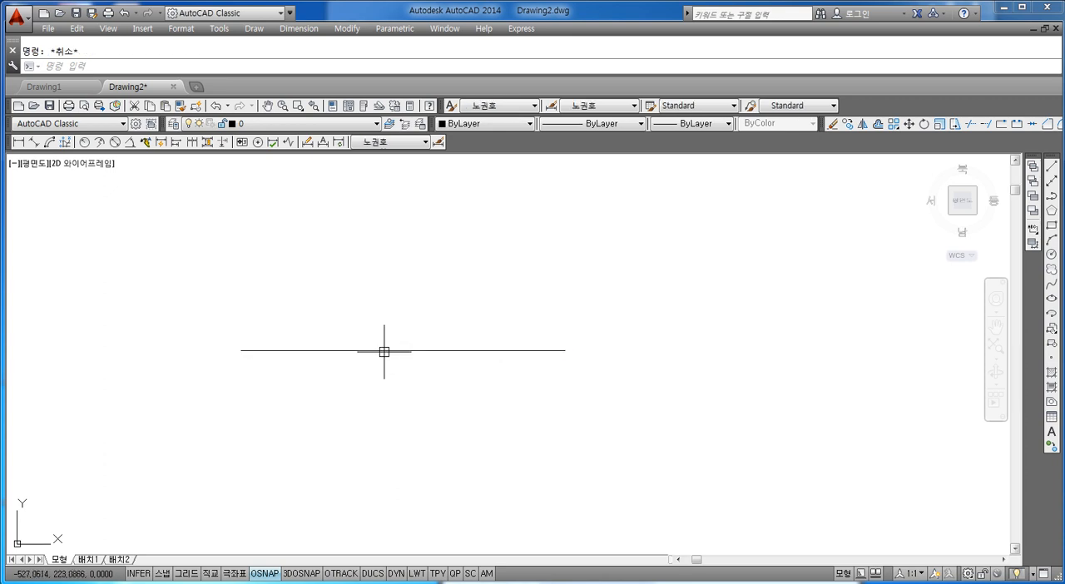
Draw a circle of radius 5 centred on the right end of the horizontal line
scroll(384, 353, down, 3)
middle_drag(385, 350, 381, 376)
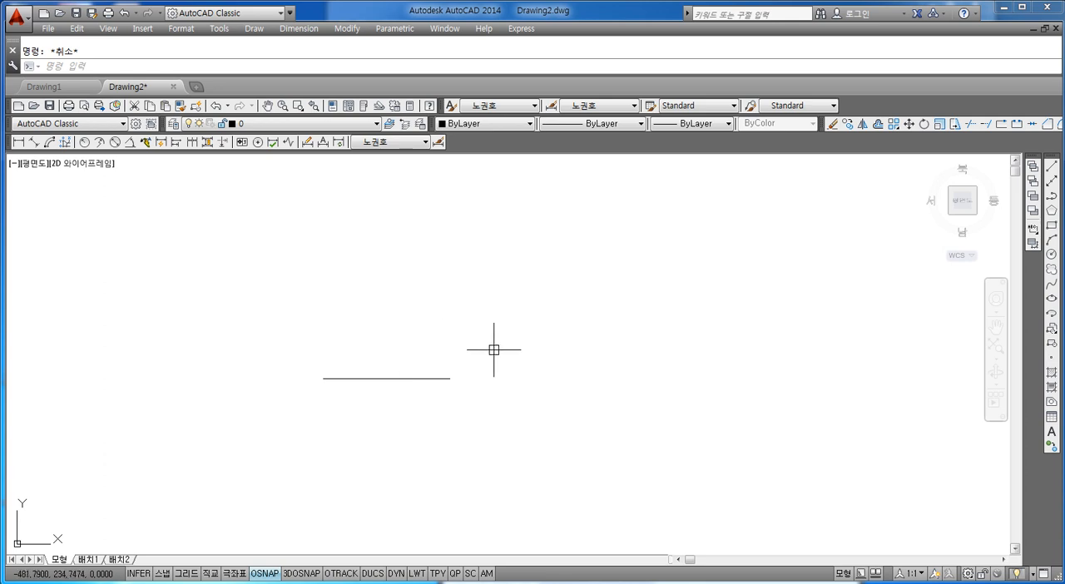
middle_drag(453, 350, 530, 367)
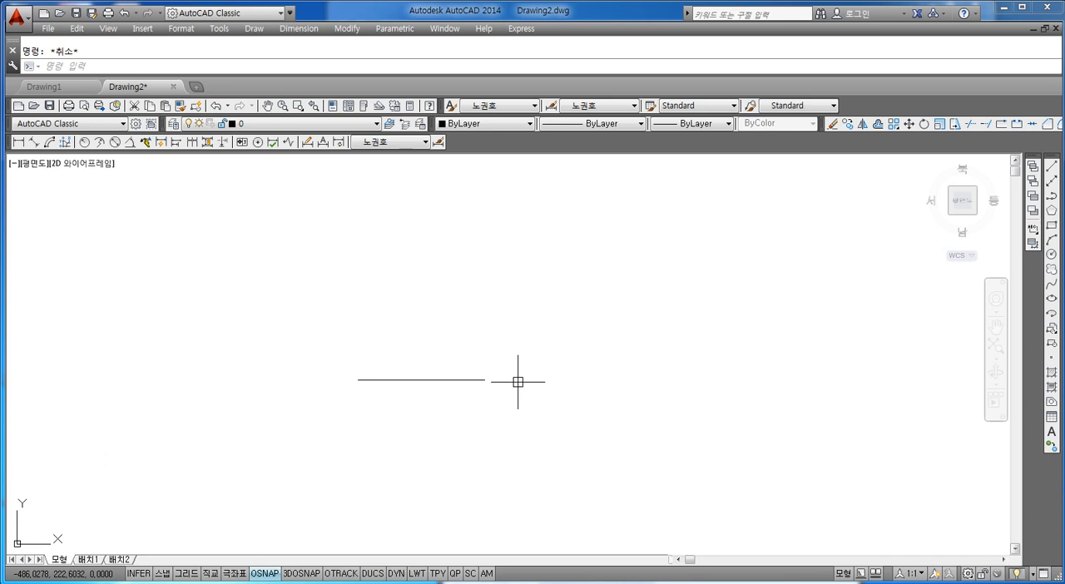
text(c)
key(Return)
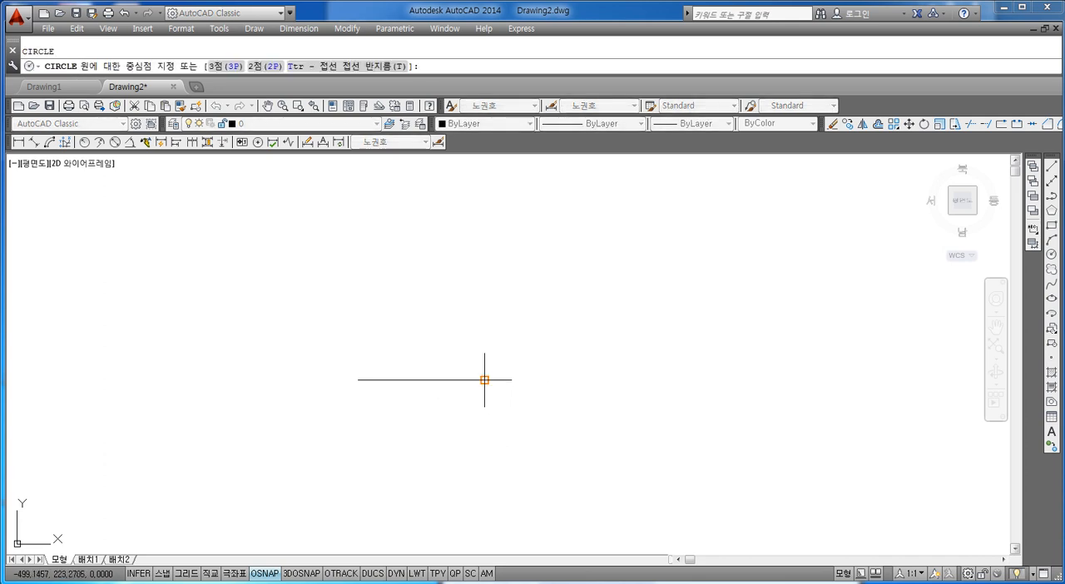
click(484, 380)
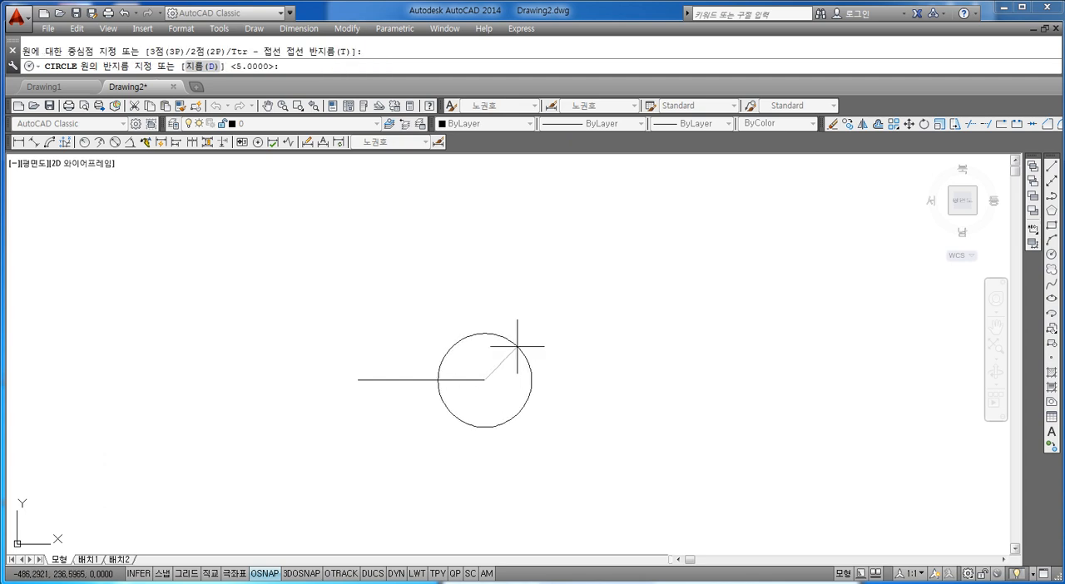
key(Escape)
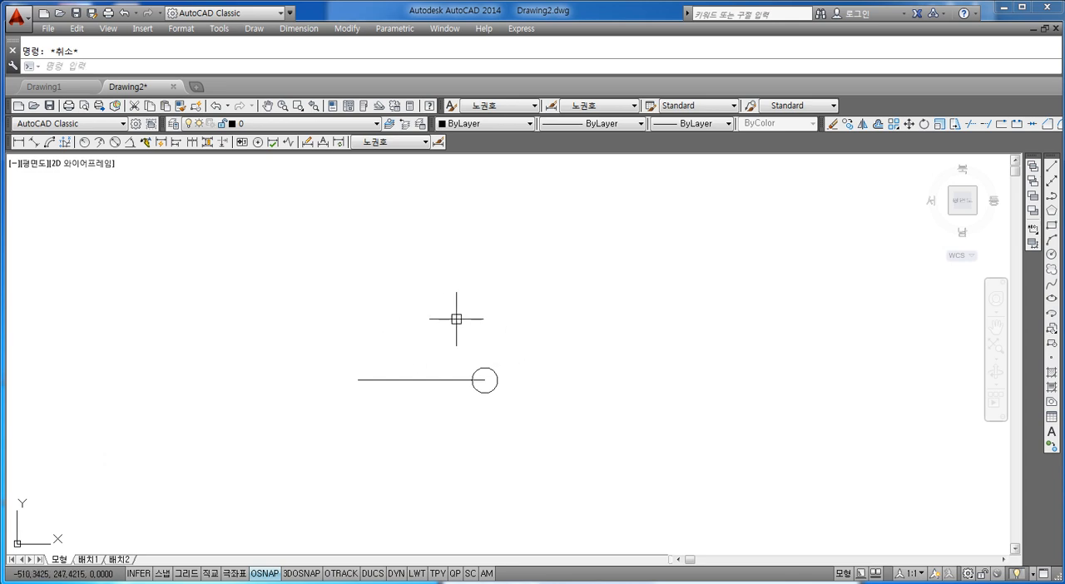
Create a polar array of the small circle, centred on the left end of the horizontal line
text(ar)
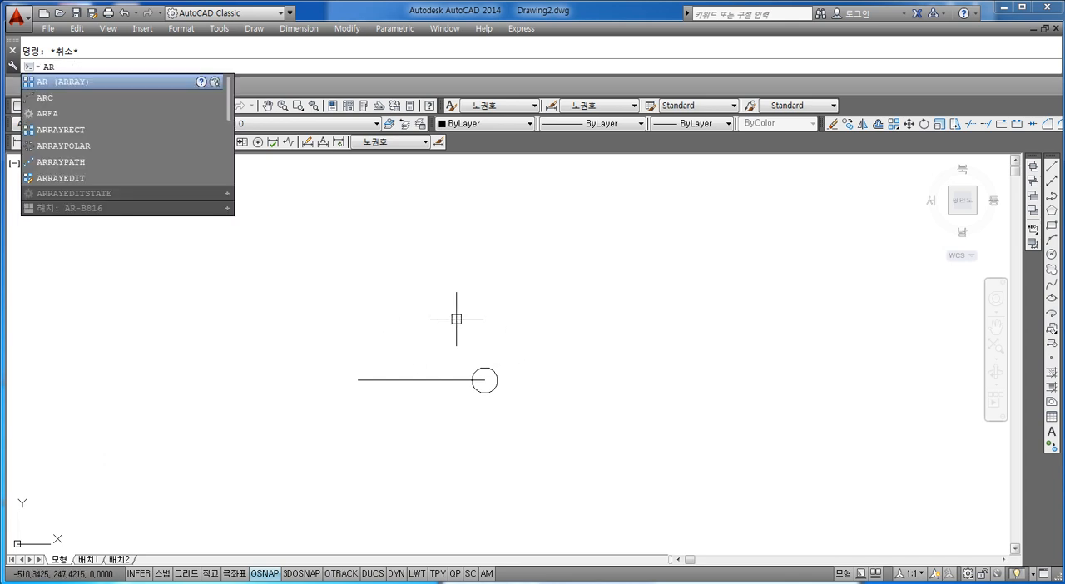
key(Return)
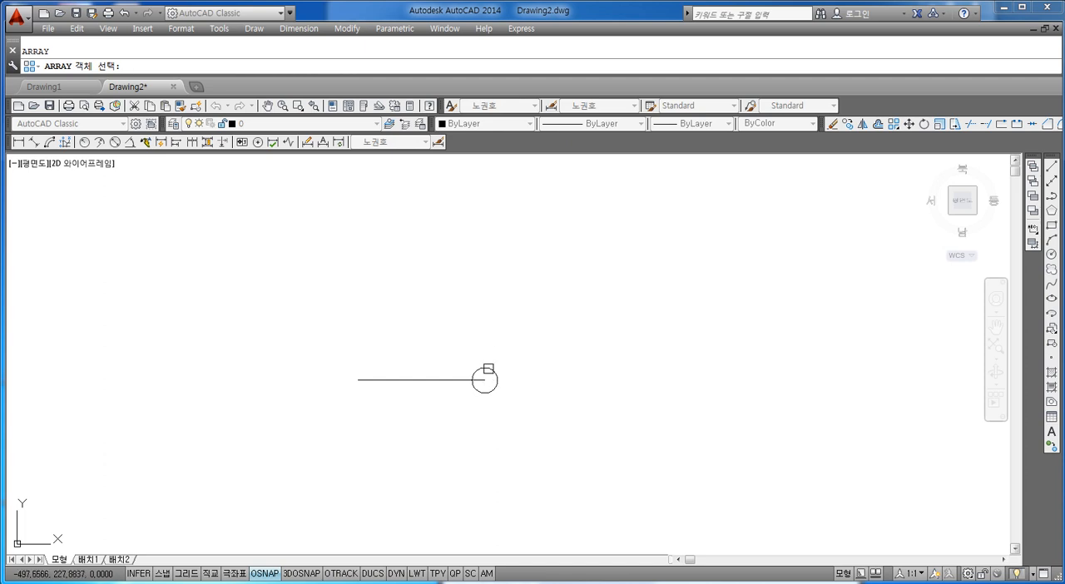
click(493, 371)
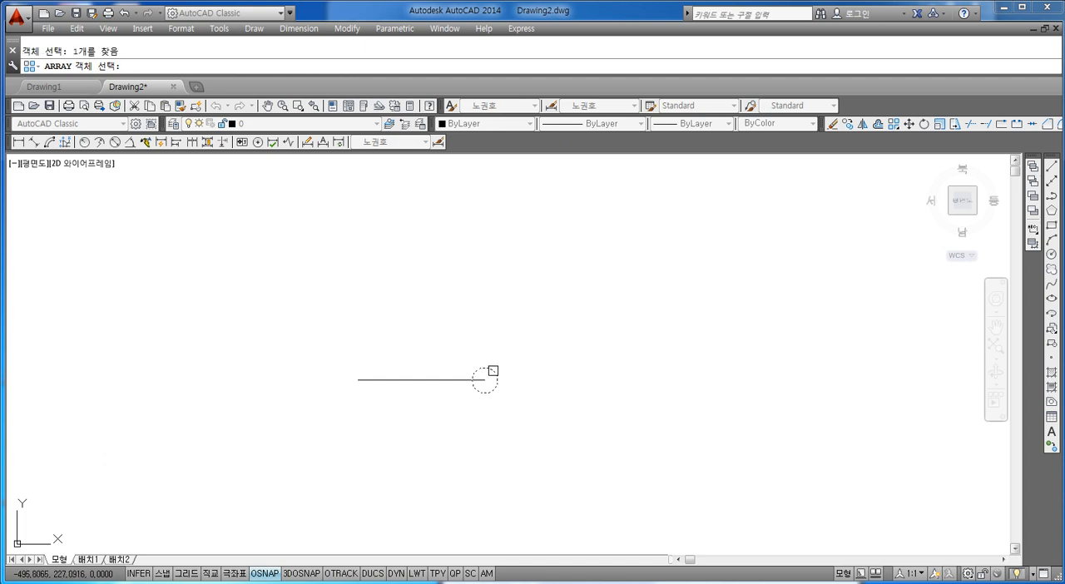
key(Return)
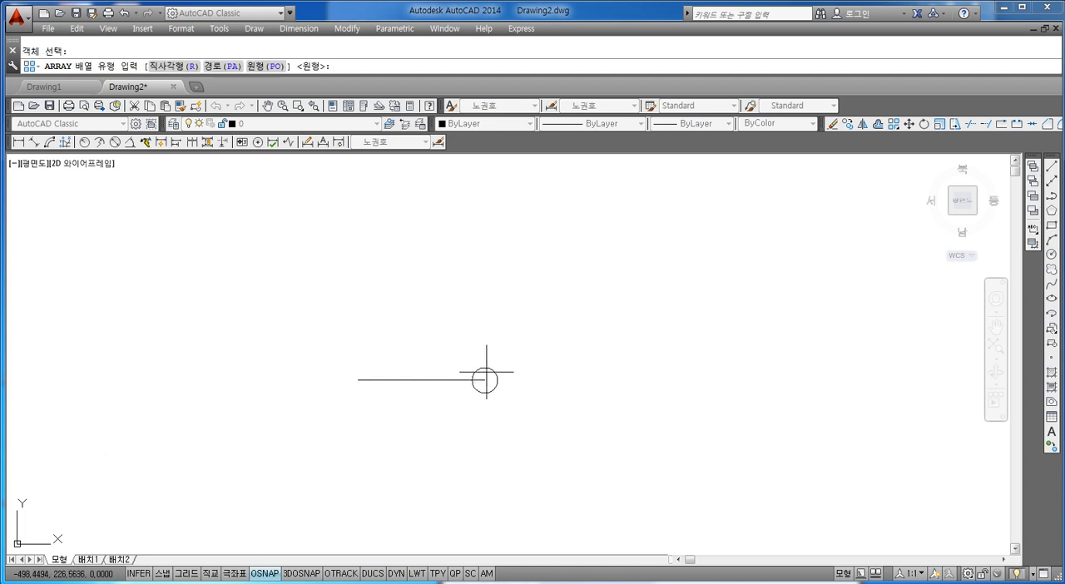
text(po)
key(Return)
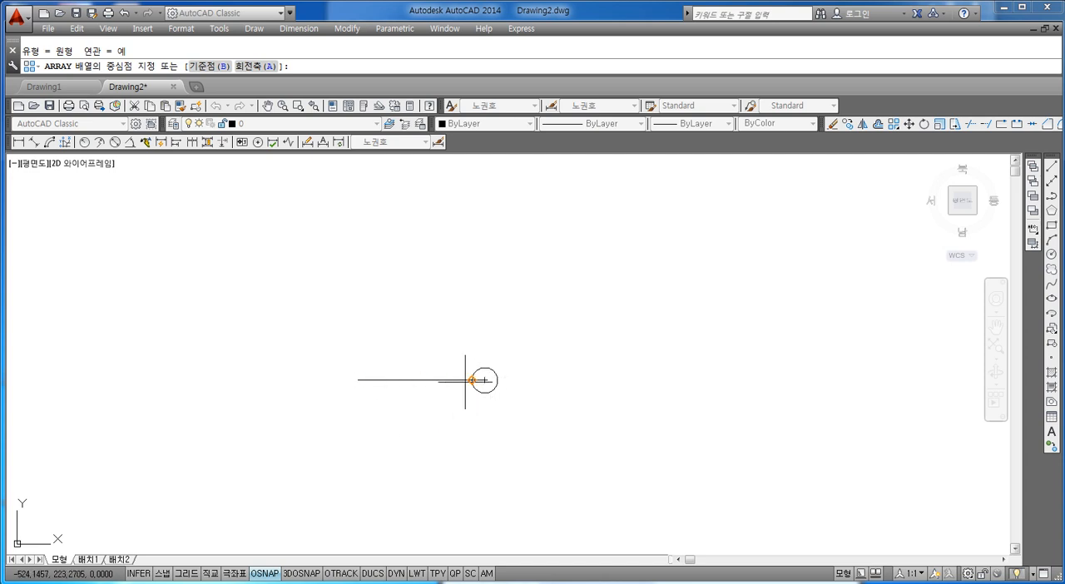
click(358, 380)
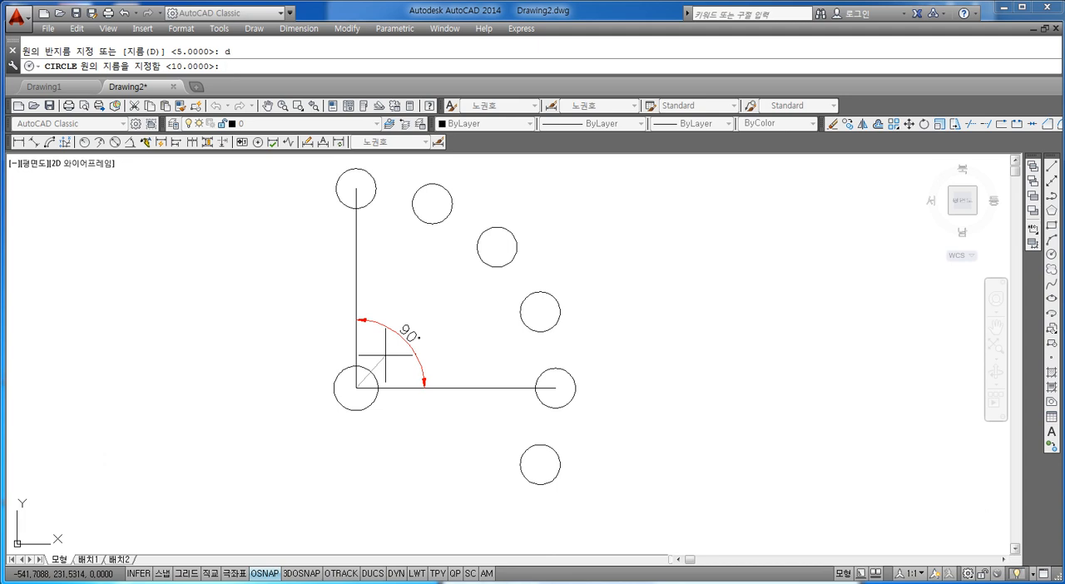
Draw a circle of diameter 30 centred where the horizontal and vertical lines meet
text(30)
key(BackSpace)
key(BackSpace)
text(30)
key(Return)
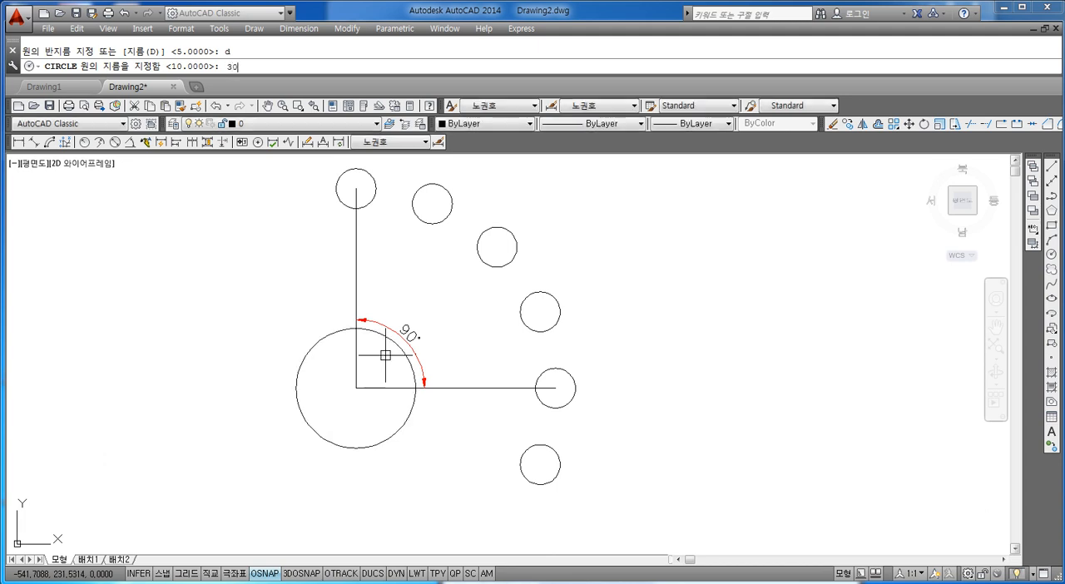
Delete the 90° angular dimension between the horizontal and vertical lines
key(Escape)
click(417, 332)
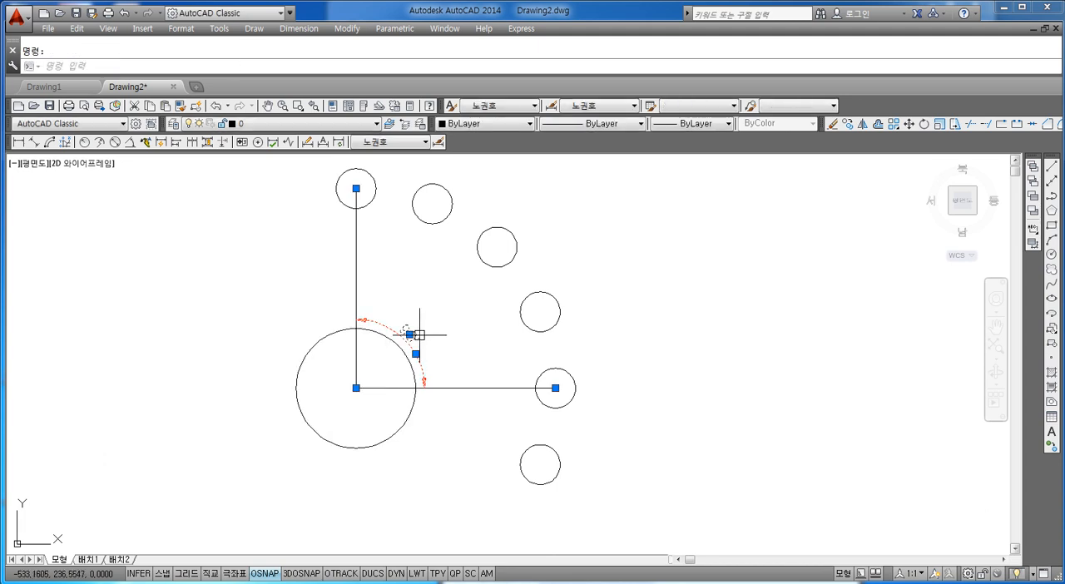
key(Delete)
Draw a circle of diameter 40 concentric with the 30-diameter circle at the corner of the two lines
text(c)
key(Return)
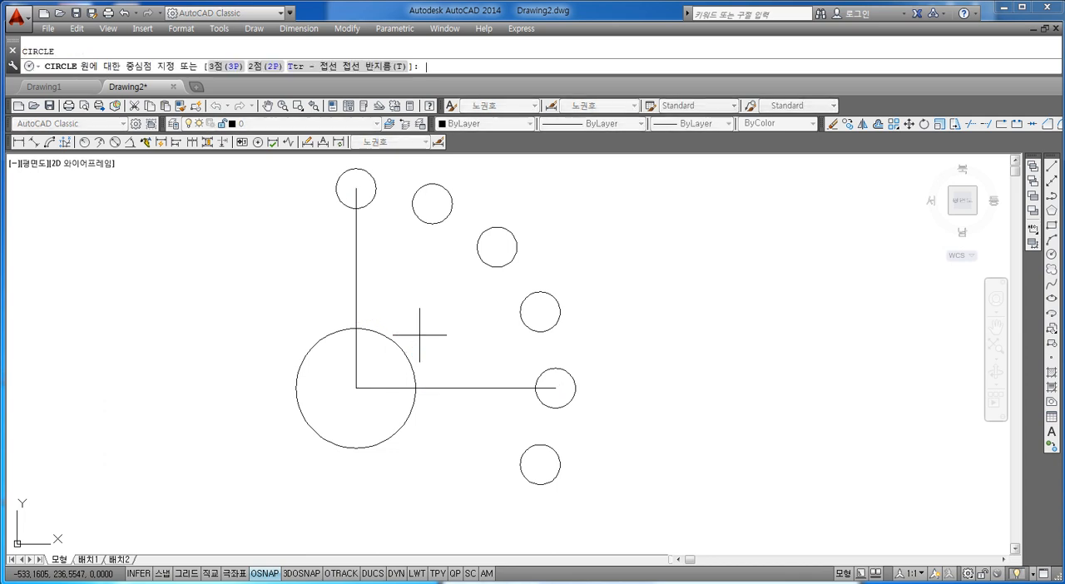
click(356, 388)
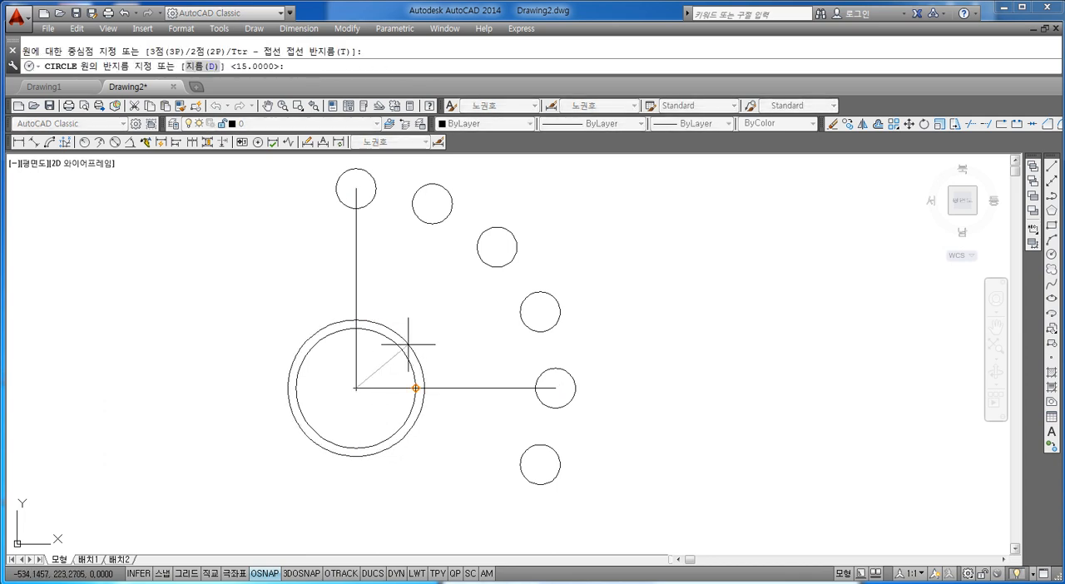
text(d)
key(Return)
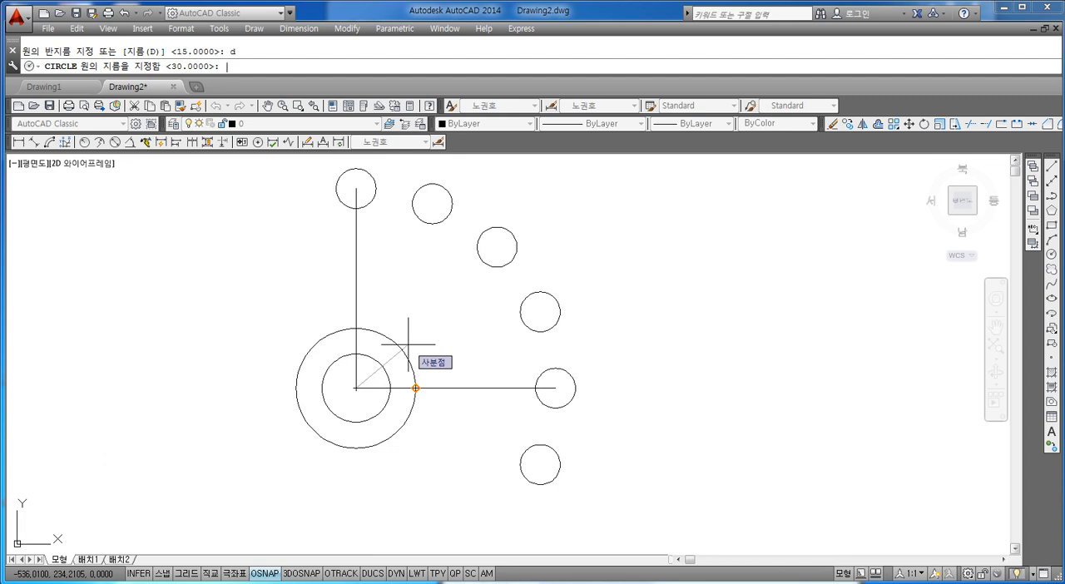
text(40)
key(Return)
key(Escape)
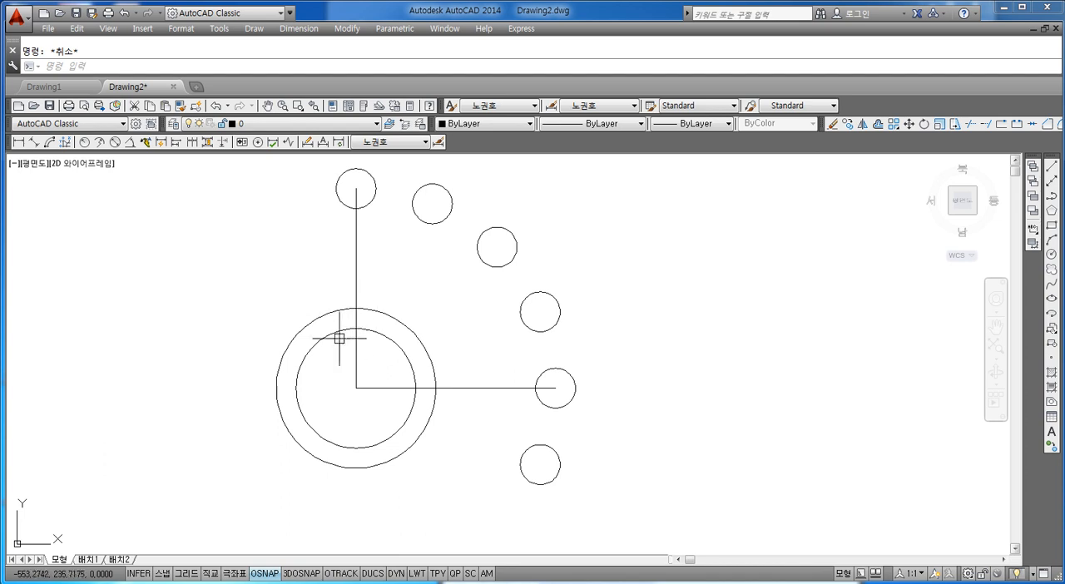
Draw a line from the common centre of the 30 and 40 diameter circles to the relative point @-22,13
middle_drag(348, 338, 365, 331)
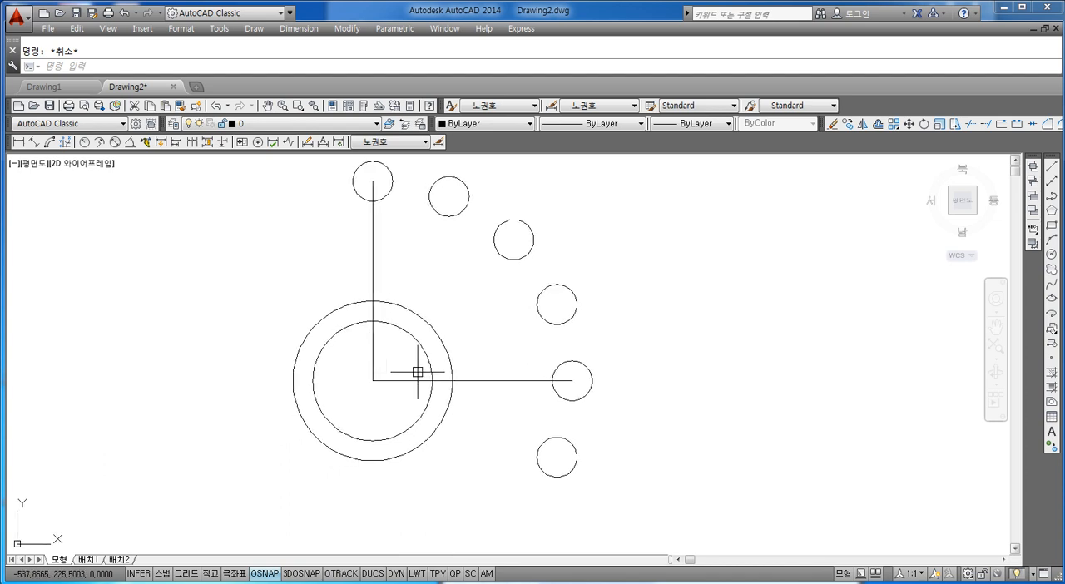
text(l)
key(Return)
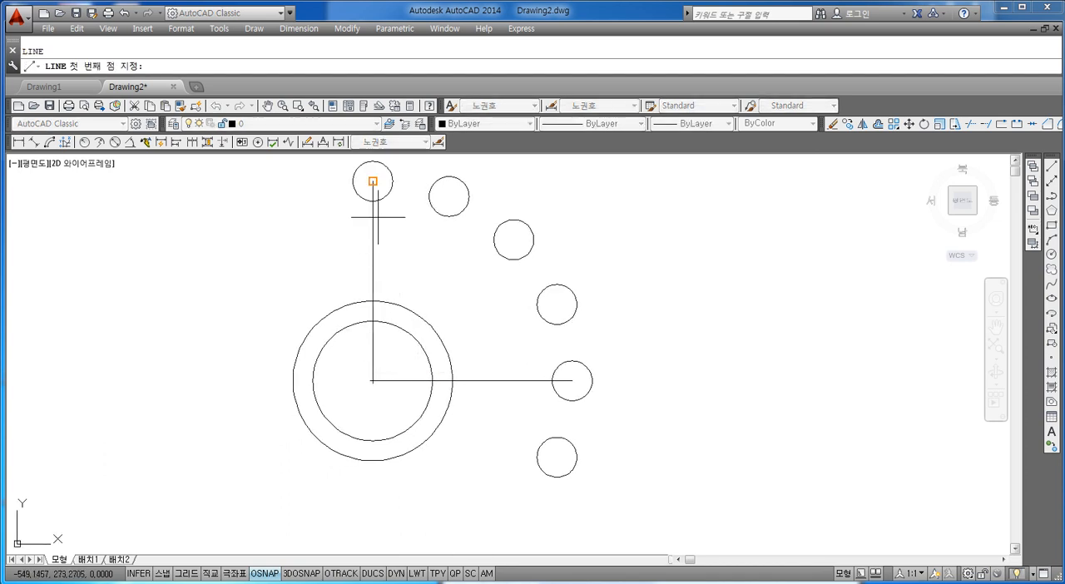
click(373, 381)
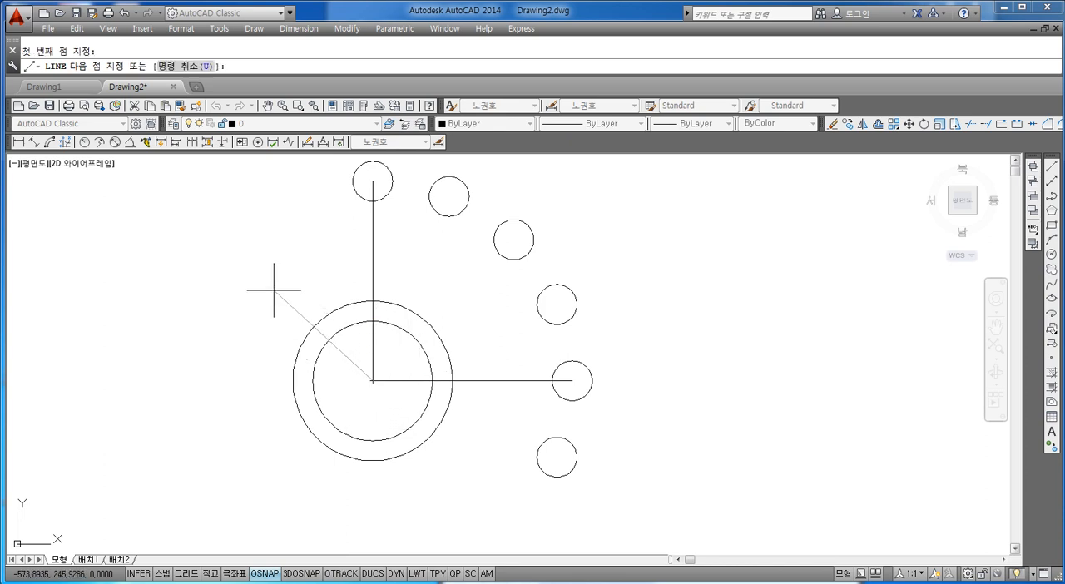
text(@)
text(-22,)
text(18)
key(Return)
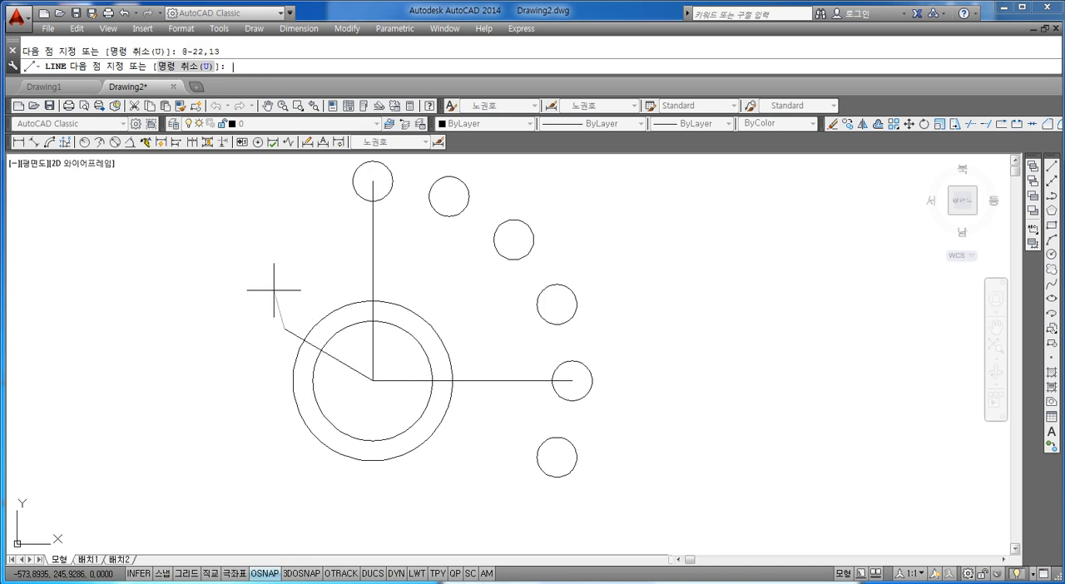
key(Escape)
scroll(316, 346, up, 2)
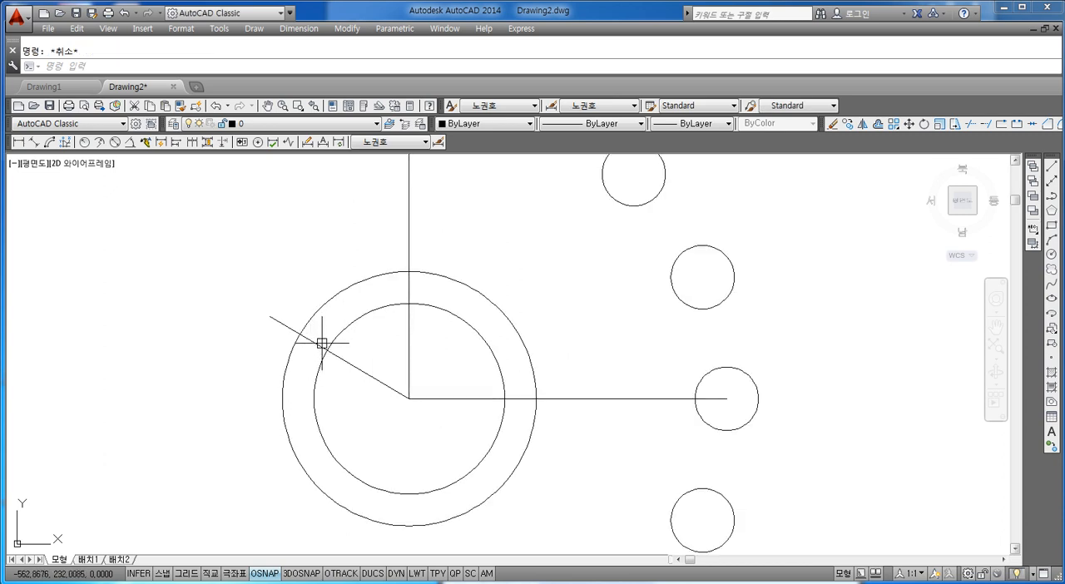
click(321, 342)
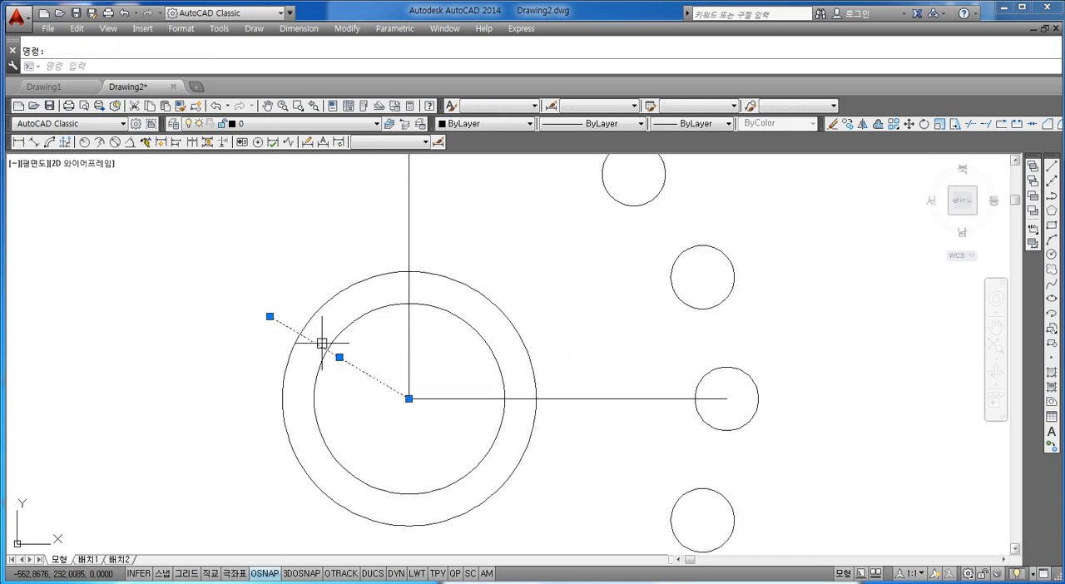
key(Escape)
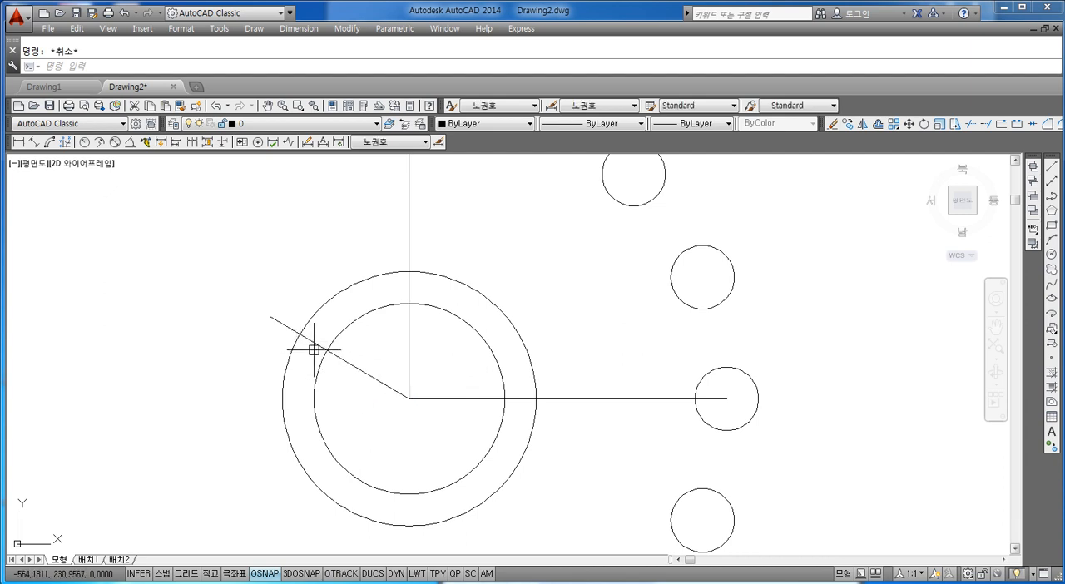
Draw a circle of radius 7 centred on the outer end of the diagonal line
middle_drag(283, 313, 309, 314)
text(c)
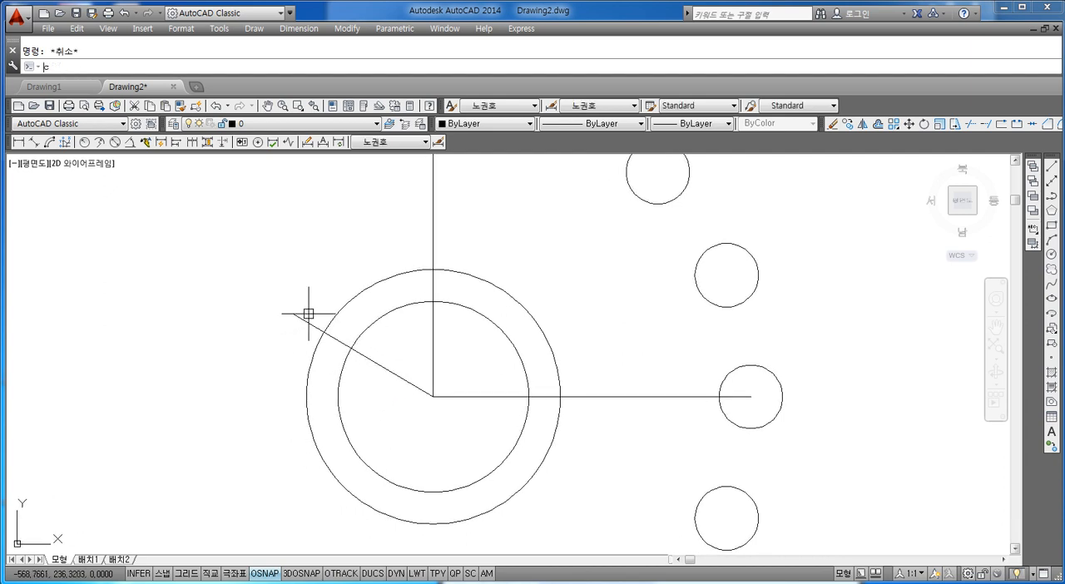
key(Return)
click(293, 313)
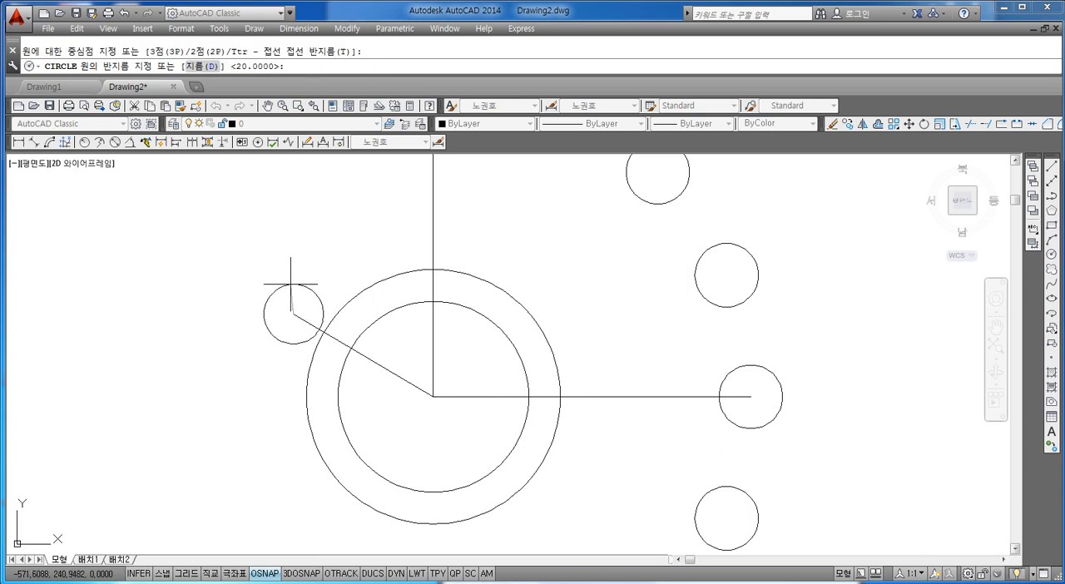
text(7)
key(Return)
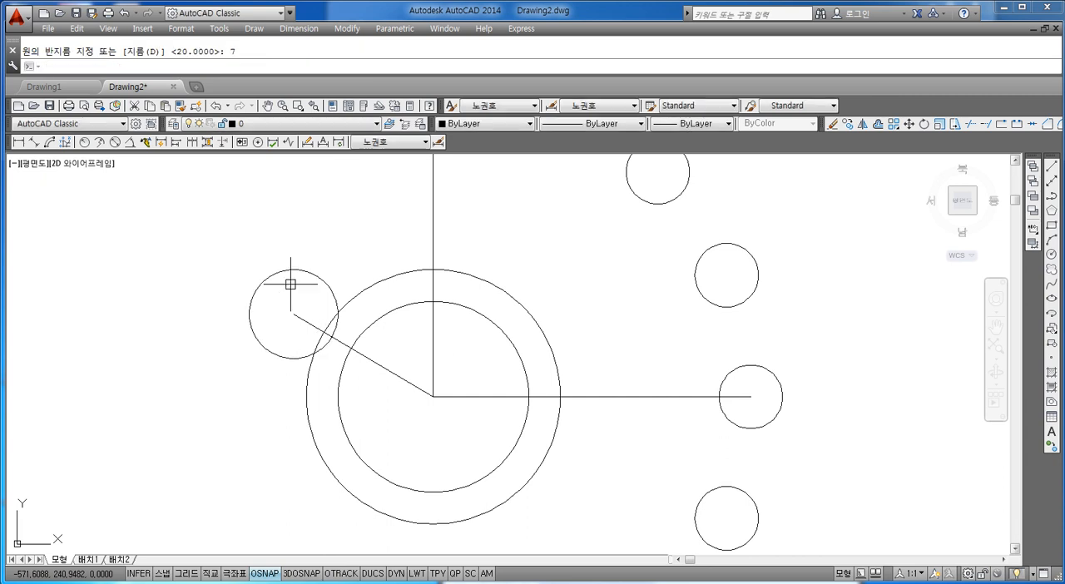
key(Escape)
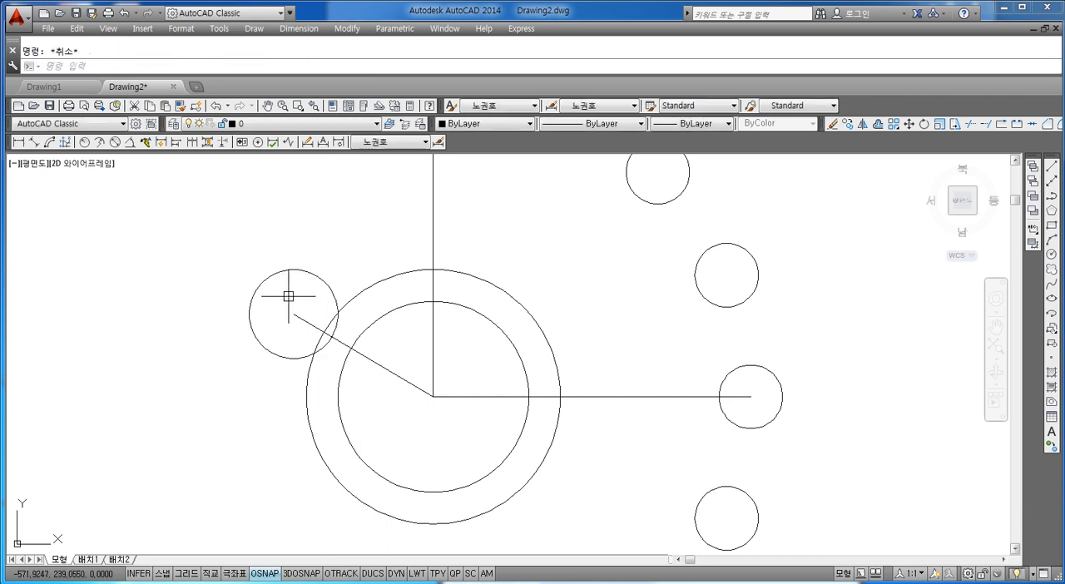
Draw a circle of radius 3 concentric with the radius 7 circle
text(c)
key(Return)
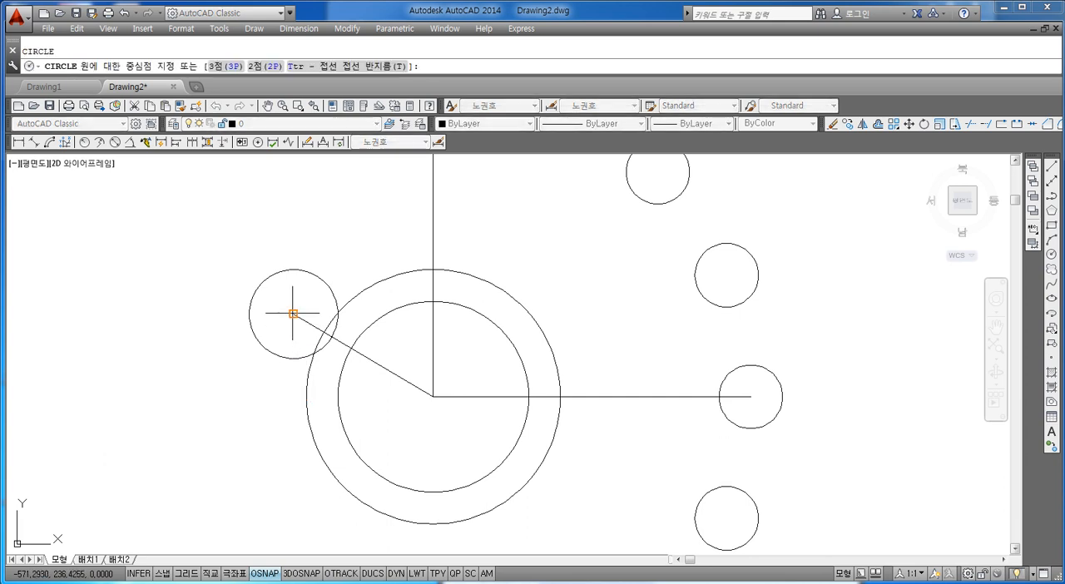
click(293, 314)
text(3)
key(Return)
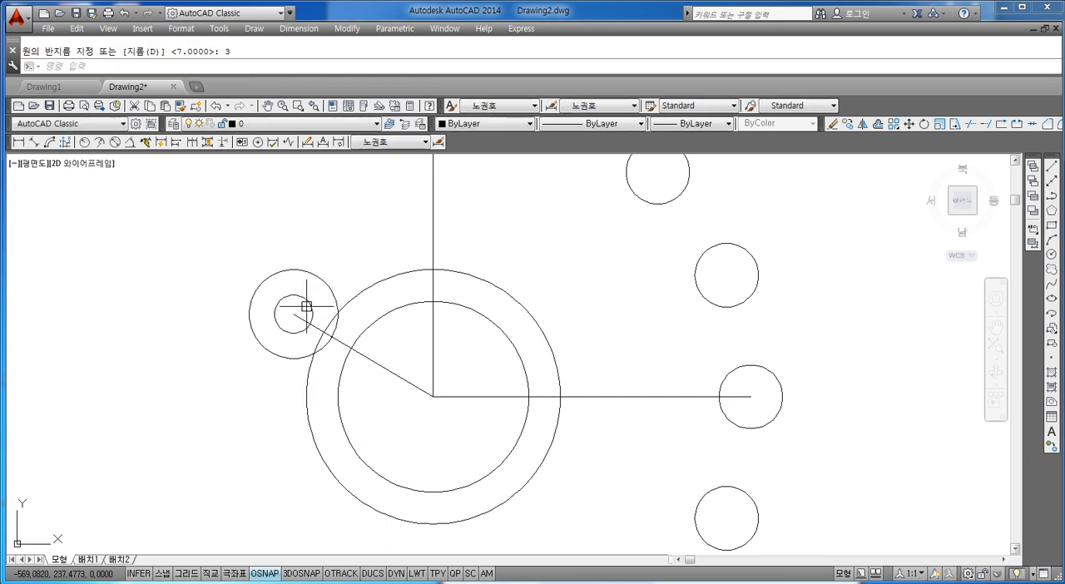
key(Escape)
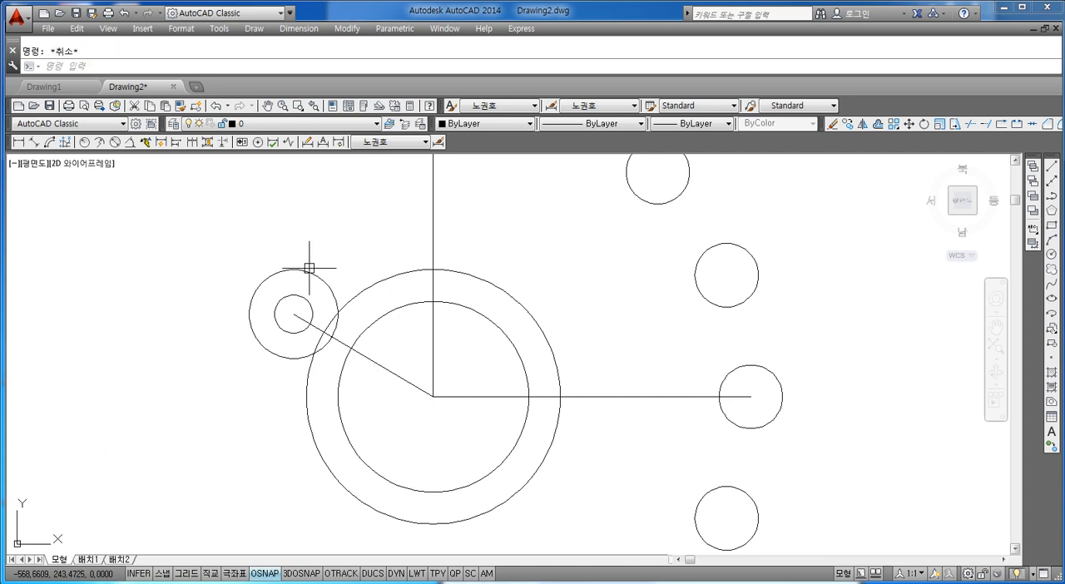
Draw a horizontal line from the top quadrant of the radius 7 circle to the top quadrant of the 40-diameter circle
text(l)
key(Return)
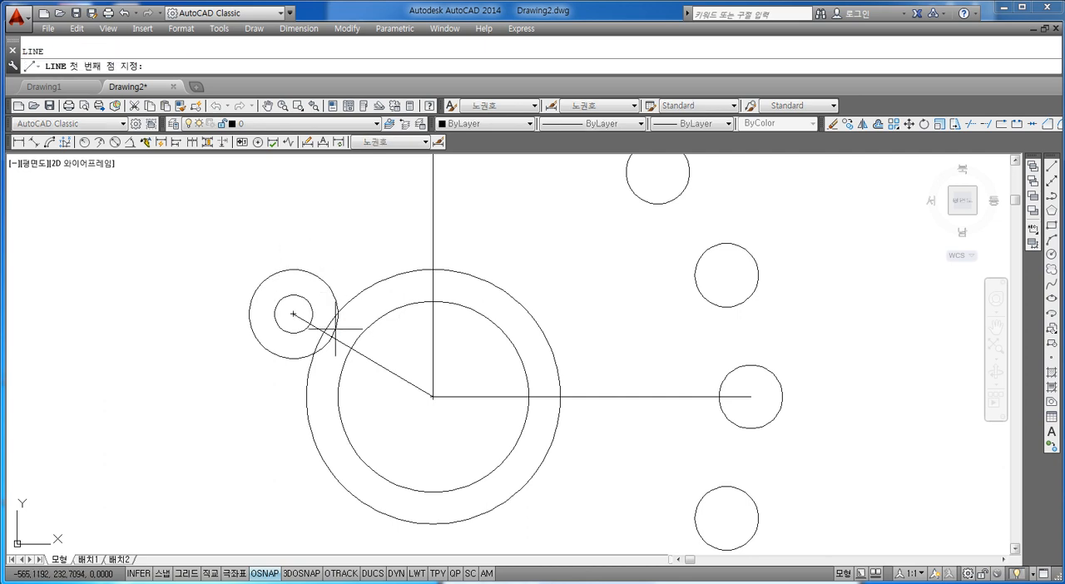
click(293, 269)
click(432, 269)
key(Escape)
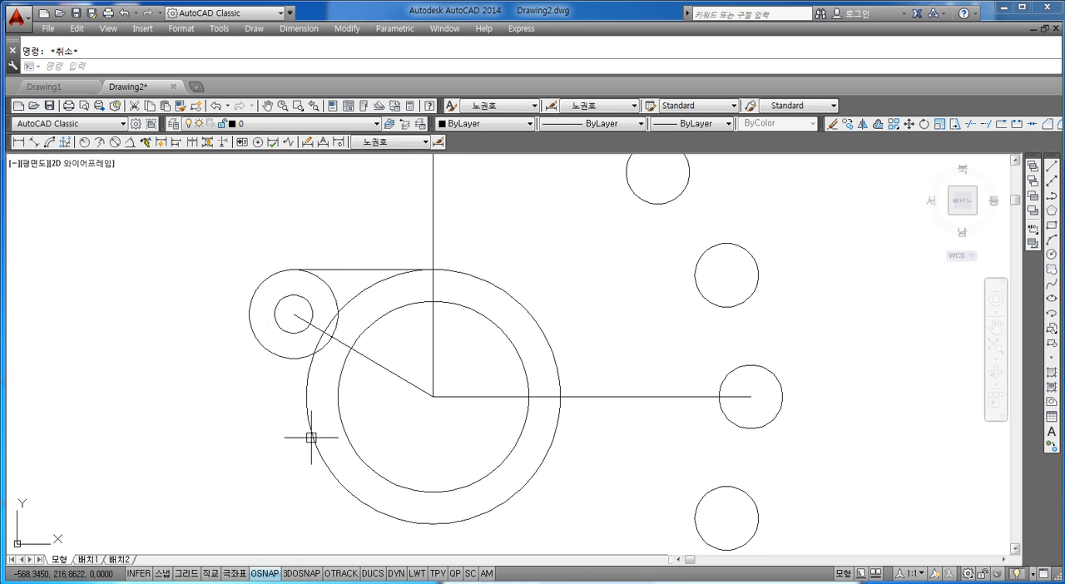
Fillet the underside of the radius 7 circle to the 40-diameter circle with radius 8 in no-trim mode
text(f)
key(Return)
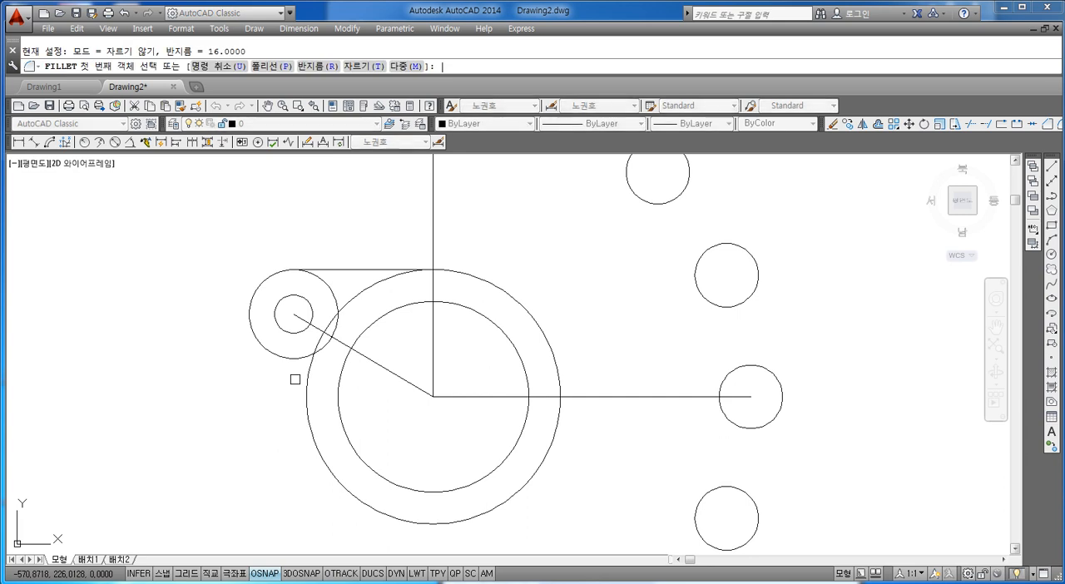
text(r)
key(Return)
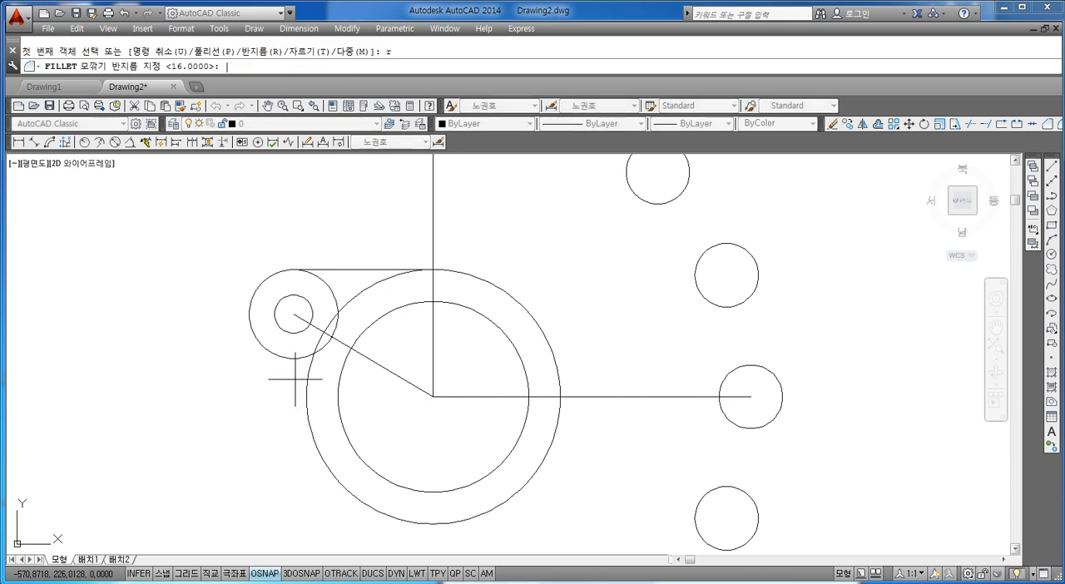
text(8)
key(Return)
text(ㄷ)
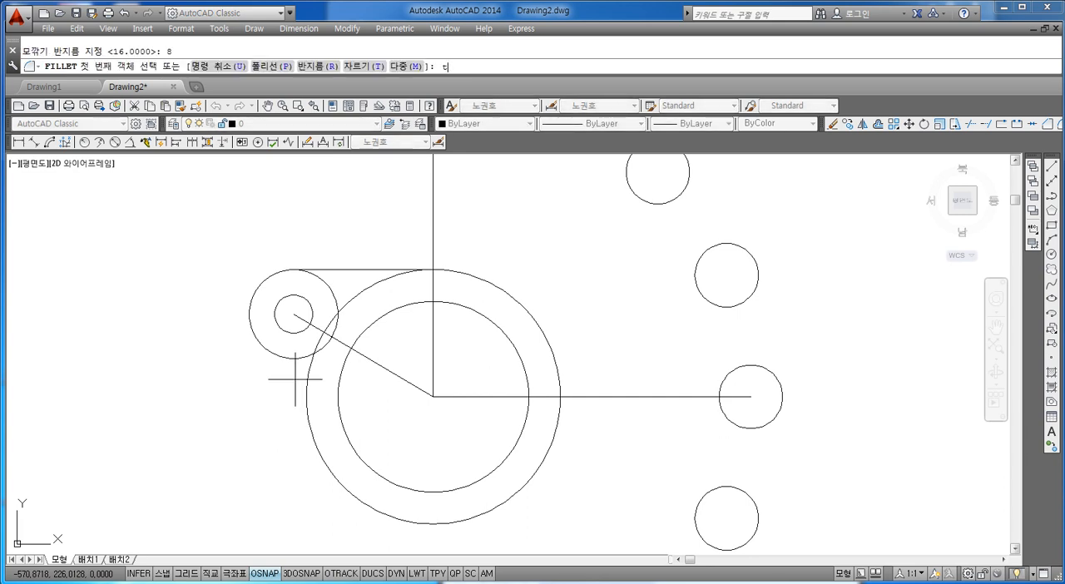
key(Return)
text(n)
key(Return)
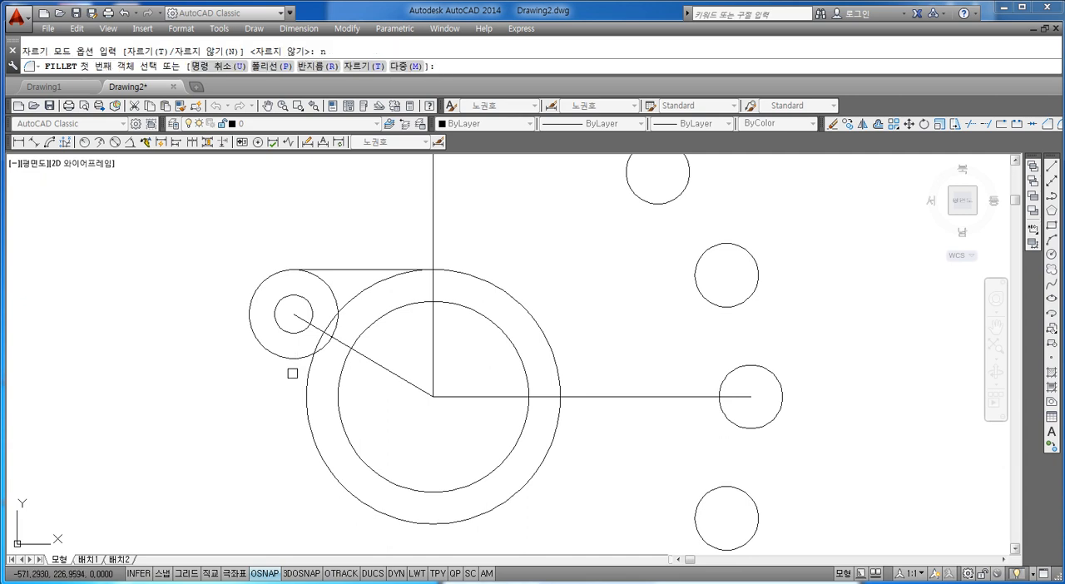
click(281, 357)
click(300, 400)
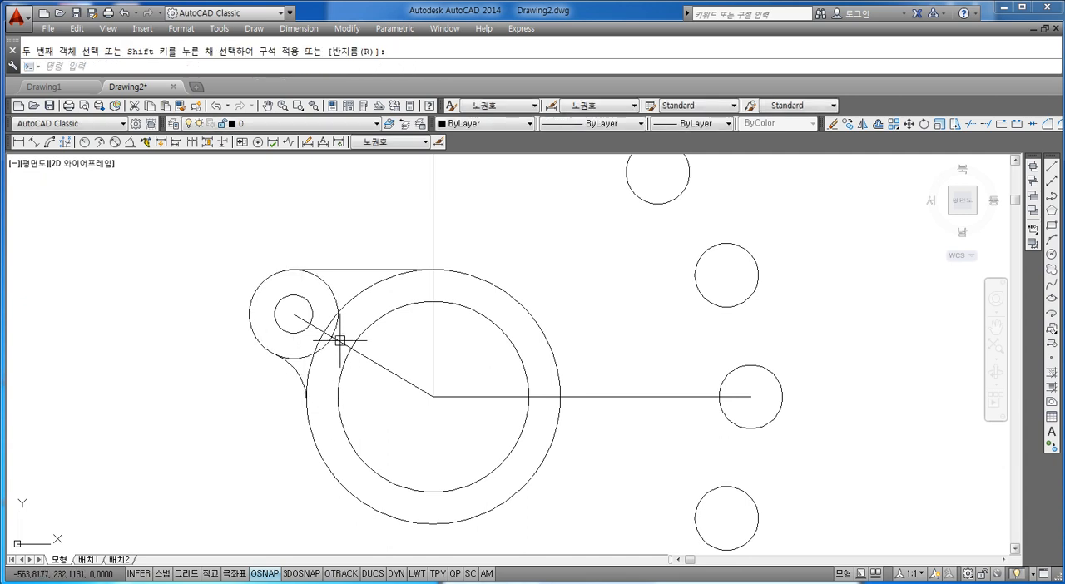
Trim the overlapping arcs of the radius 7 and 40-diameter circles inside the joined outline, using all objects as cutting edges
scroll(296, 337, up, 2)
key(Escape)
text(tr)
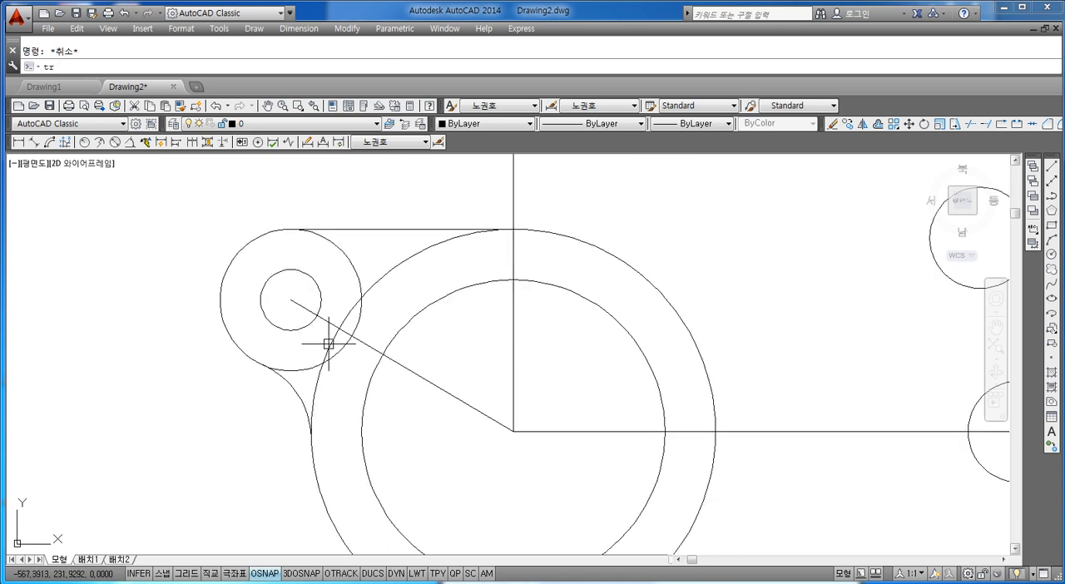
key(Return)
key(Escape)
key(Escape)
text(tr)
key(Return)
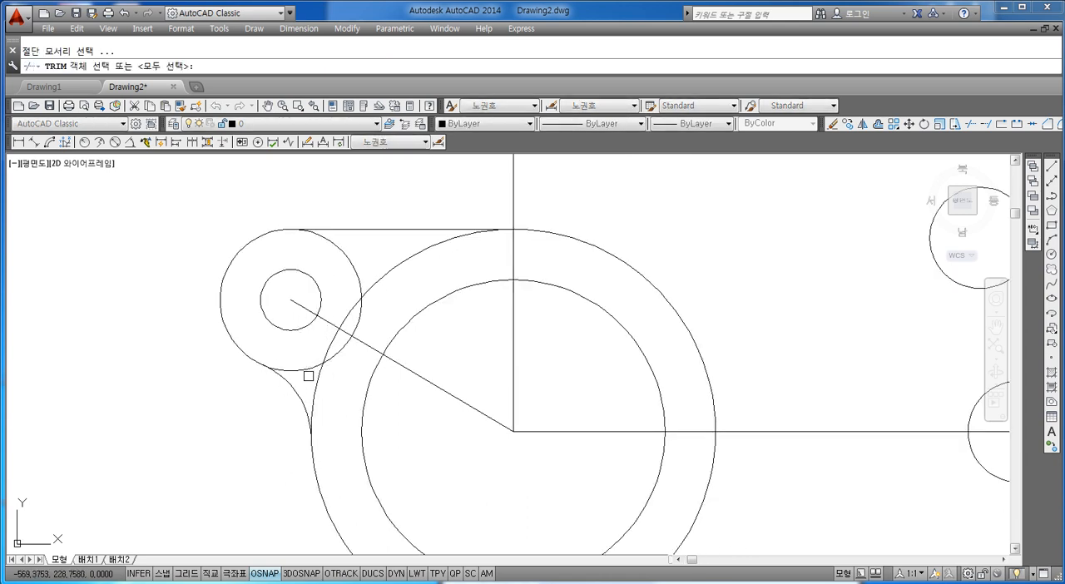
key(Return)
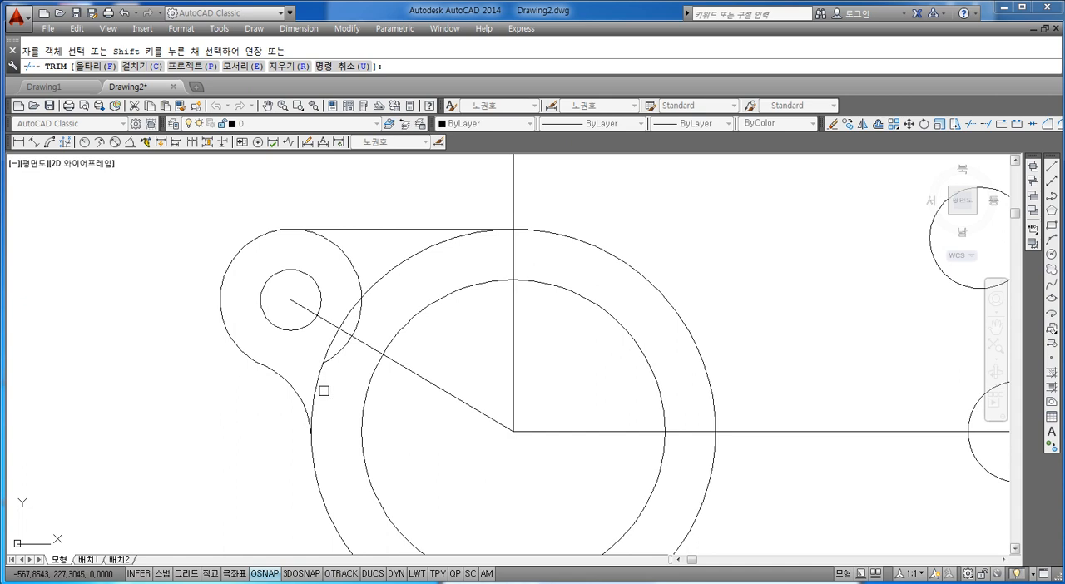
click(316, 389)
click(333, 352)
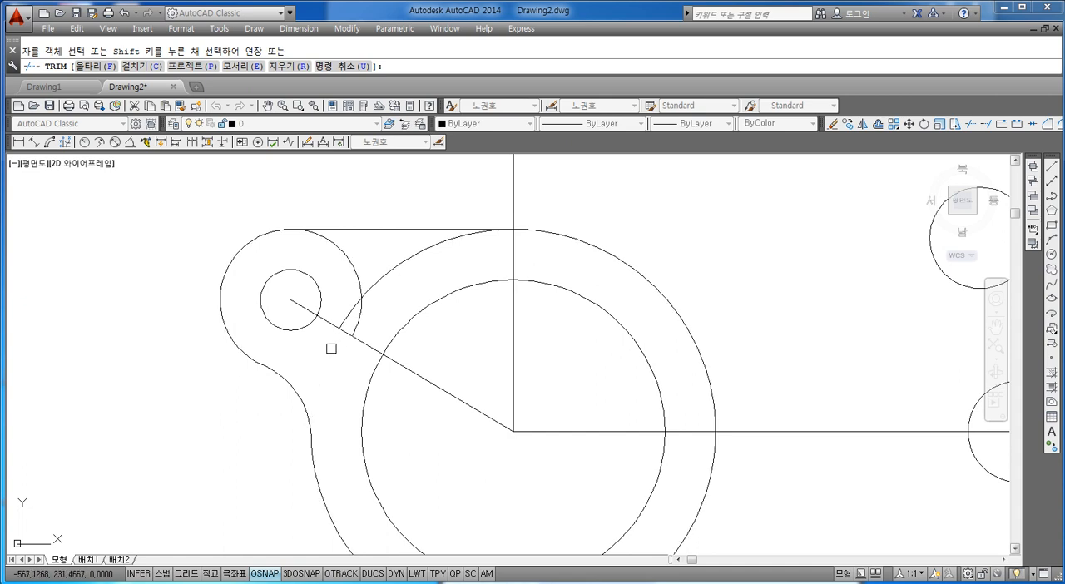
click(342, 326)
click(358, 319)
click(362, 296)
click(373, 279)
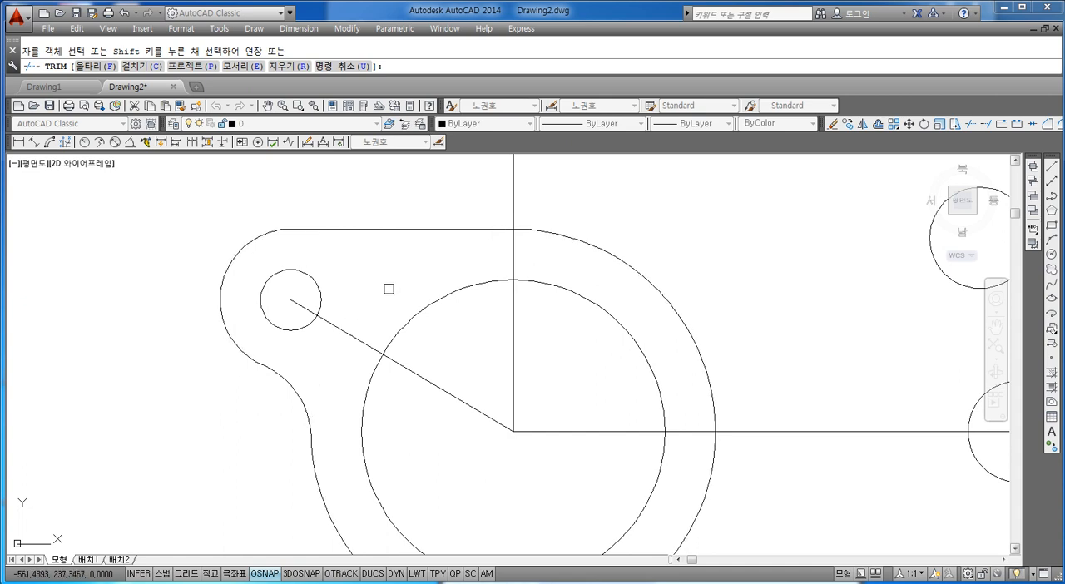
key(Escape)
Delete the diagonal line between the small radius 3 circle and the centre of the large circles
scroll(399, 332, down, 5)
scroll(404, 331, up, 2)
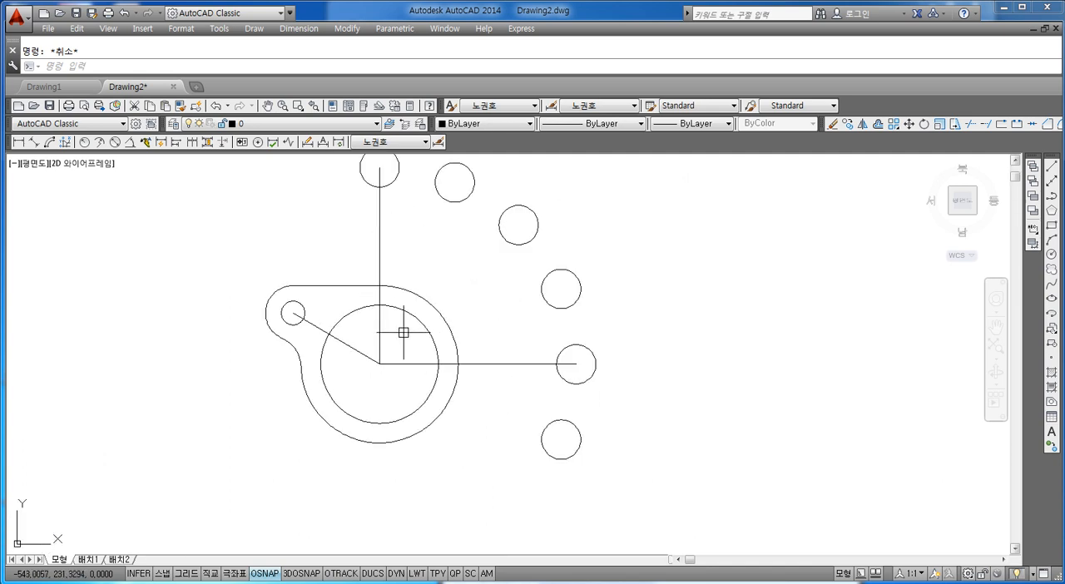
scroll(404, 332, down, 2)
middle_drag(403, 334, 401, 344)
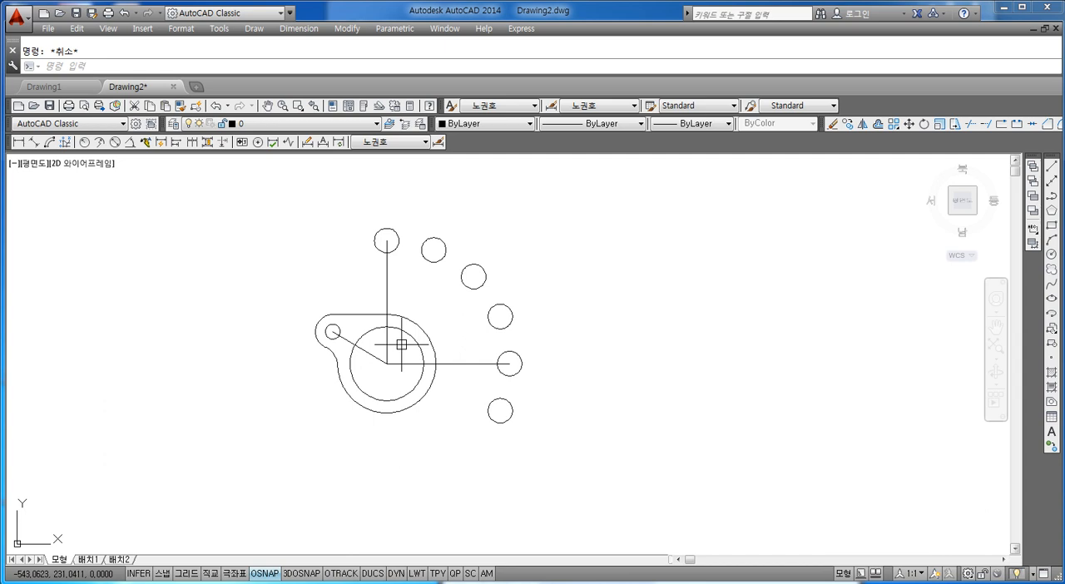
scroll(391, 336, up, 3)
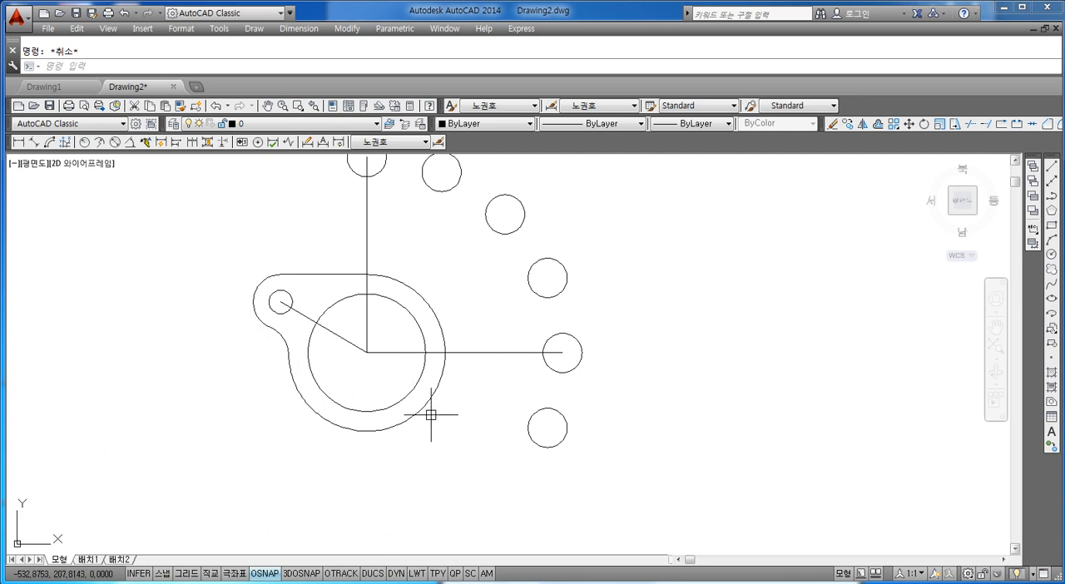
middle_drag(444, 429, 426, 409)
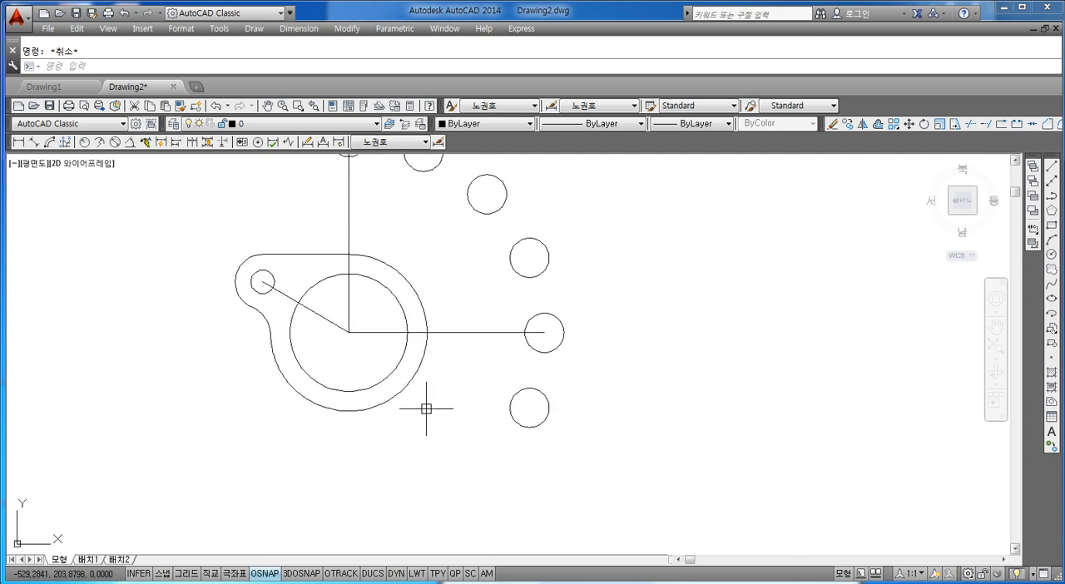
click(309, 309)
key(Delete)
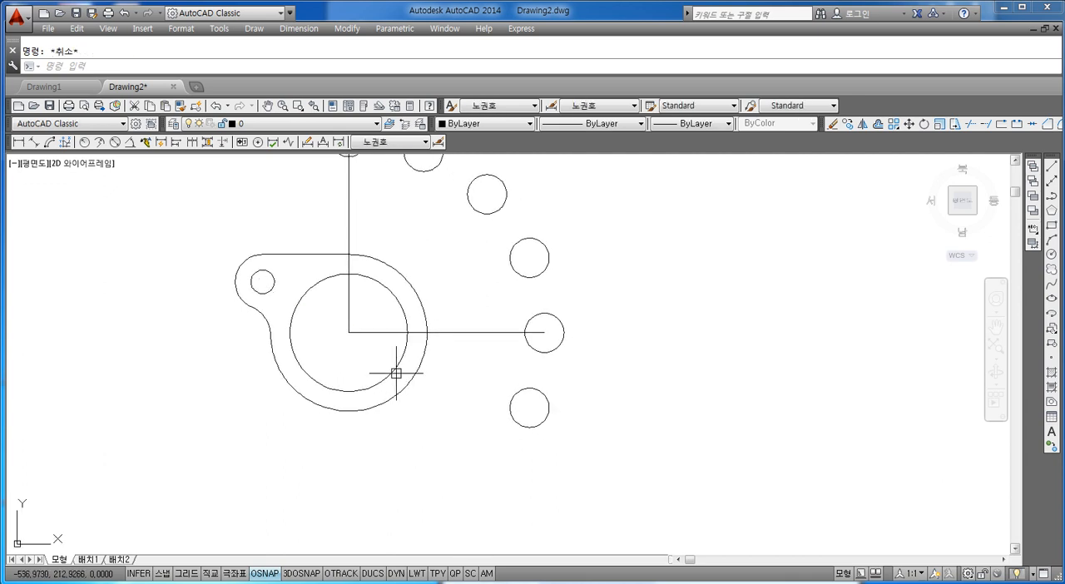
Start a line at the corner where the horizontal and vertical lines meet
key(l)
key(Return)
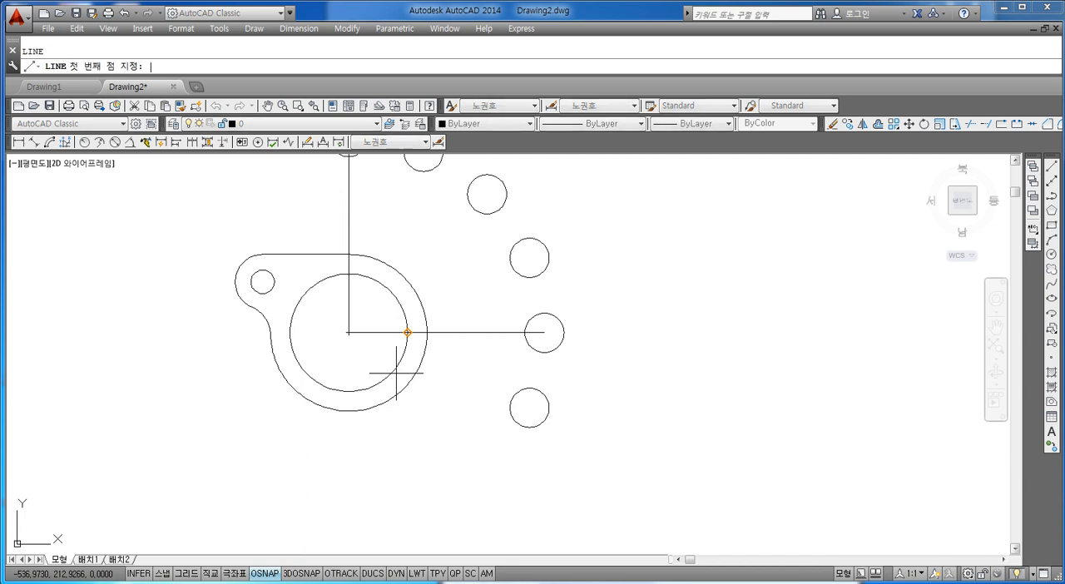
click(349, 332)
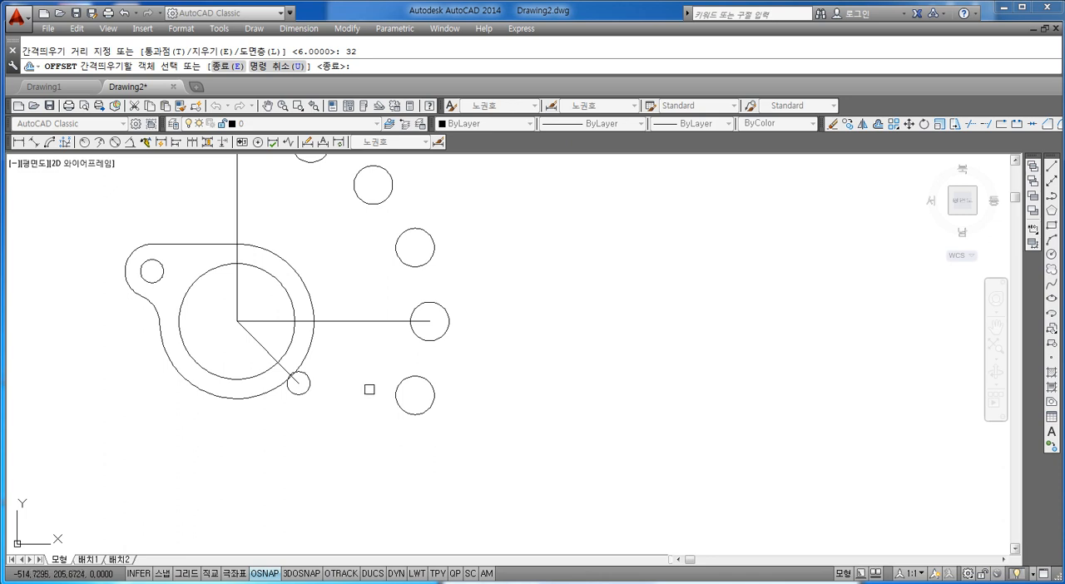
Offset the horizontal line downward by 32
click(350, 320)
click(350, 423)
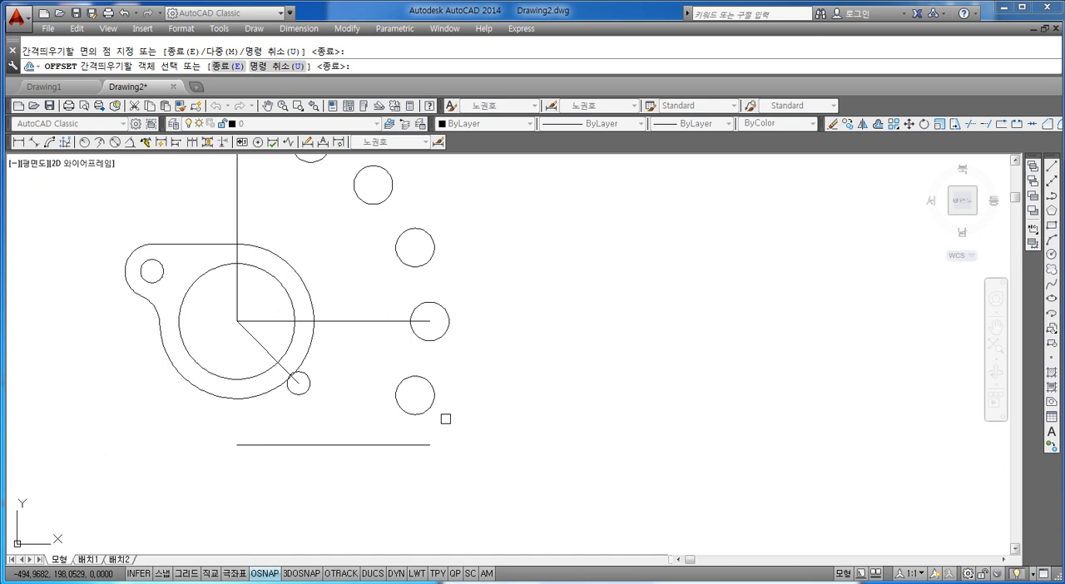
scroll(407, 399, down, 2)
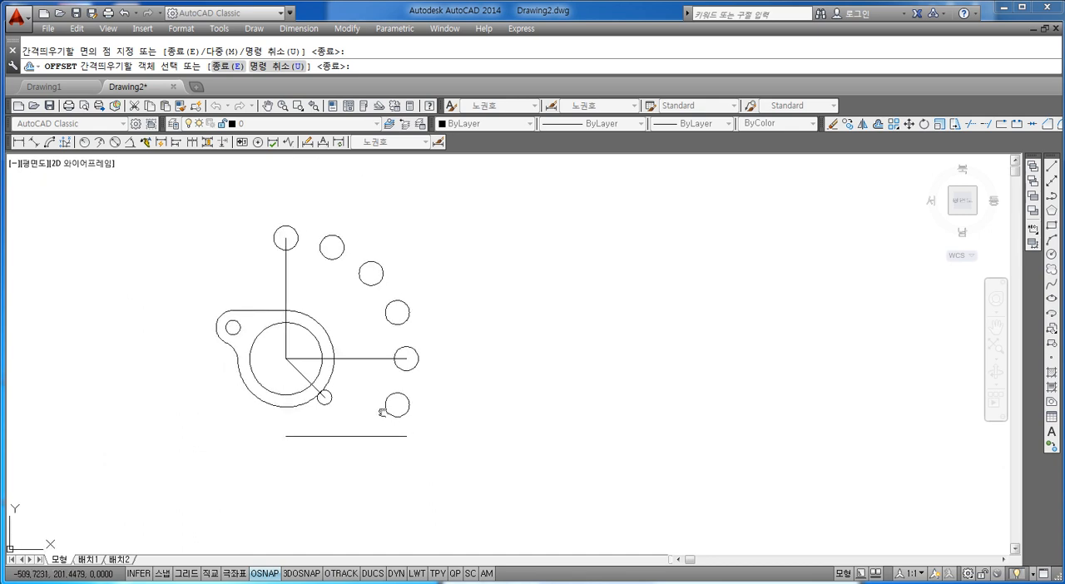
scroll(300, 412, up, 5)
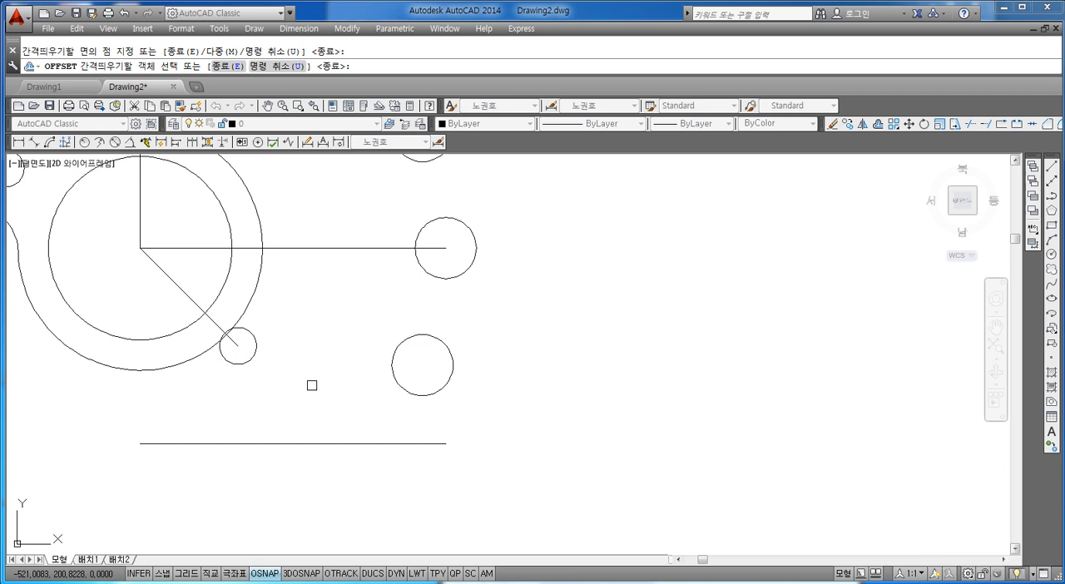
key(Escape)
mouse_move(282, 295)
middle_down()
mouse_move(285, 332)
mouse_move(316, 337)
middle_up()
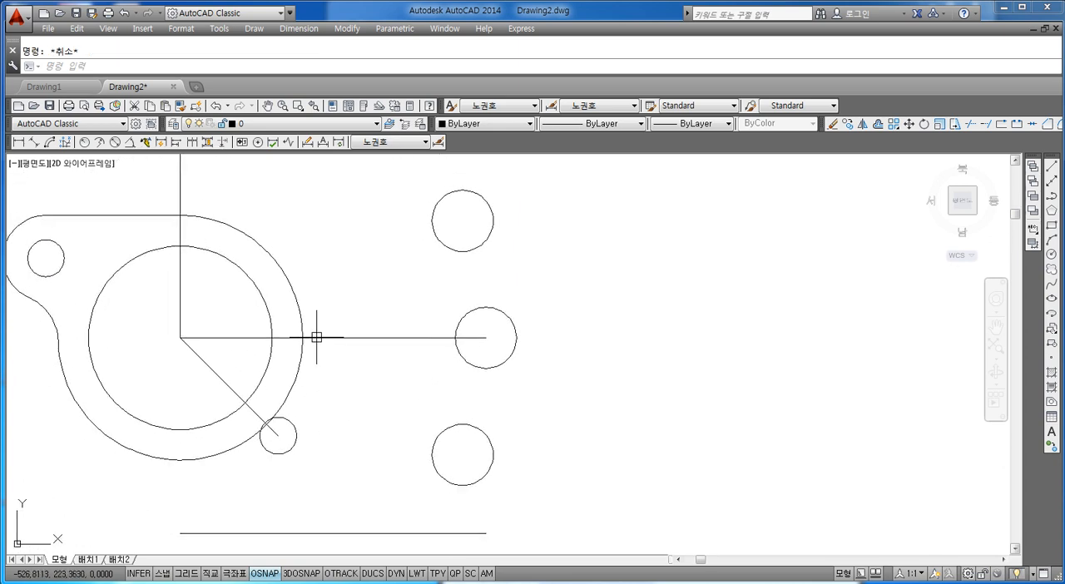
text(o)
key(Return)
text(29)
key(Return)
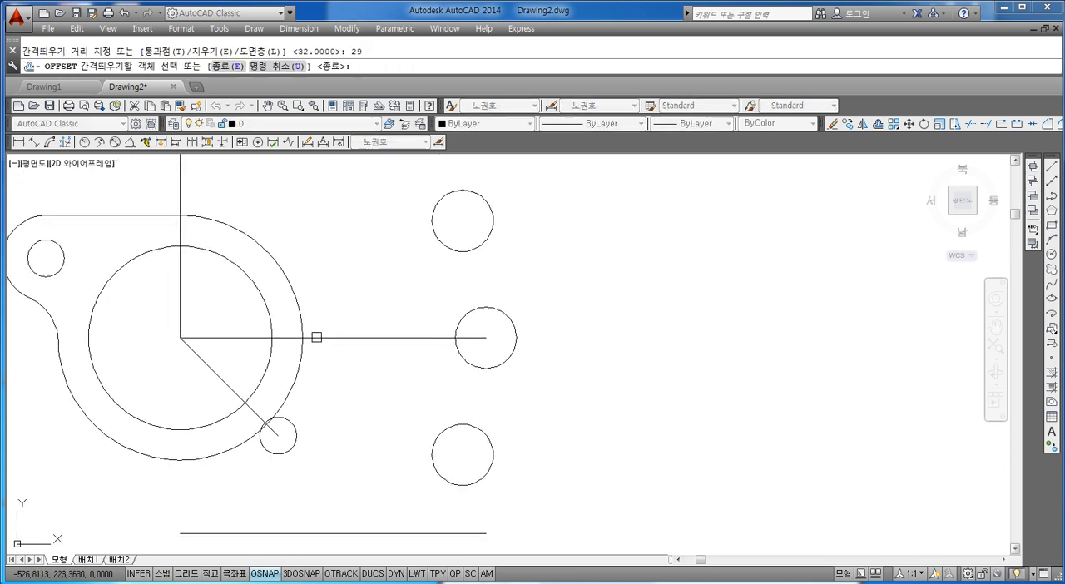
key(Escape)
Offset the vertical line through the large circles' centre to the right by 29
text(o)
key(Return)
text(29)
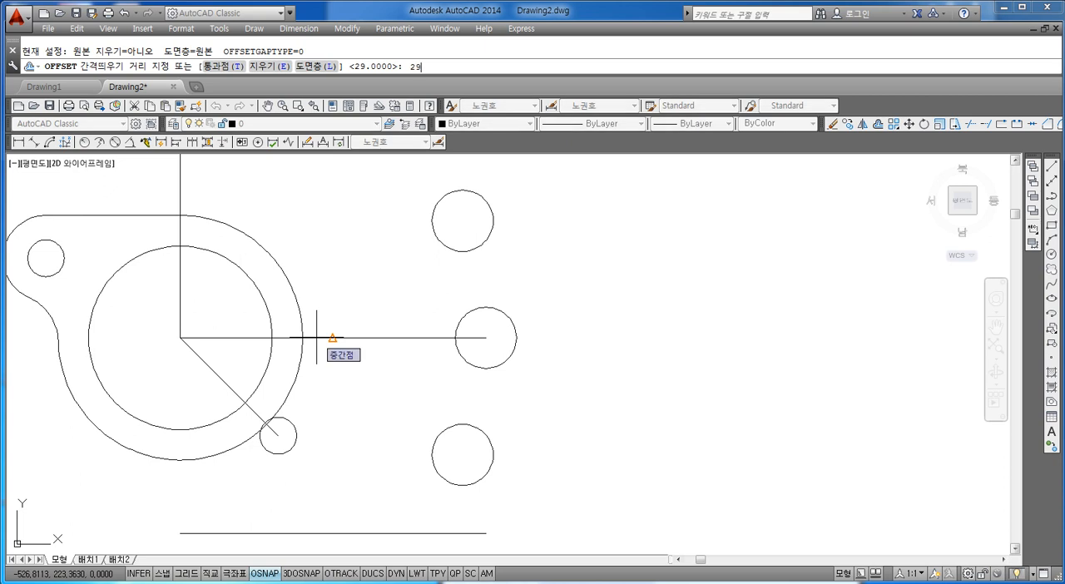
key(Return)
click(181, 289)
click(209, 283)
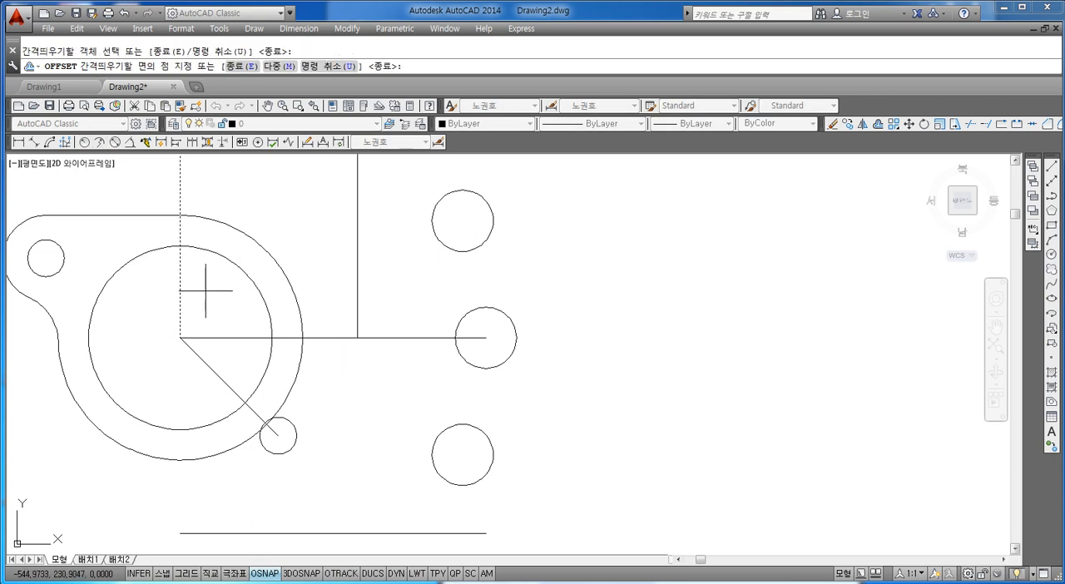
key(Escape)
Draw a circle centred where the offset vertical line meets the horizontal line, just touching the 40-diameter outline
scroll(356, 321, down, 3)
scroll(355, 321, up, 4)
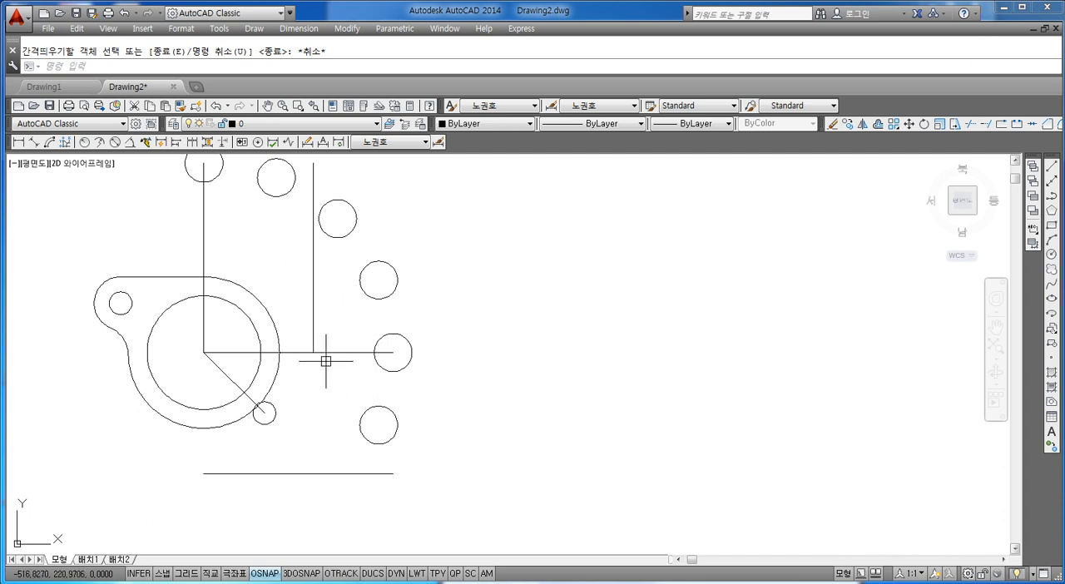
key(Escape)
text(c)
key(Return)
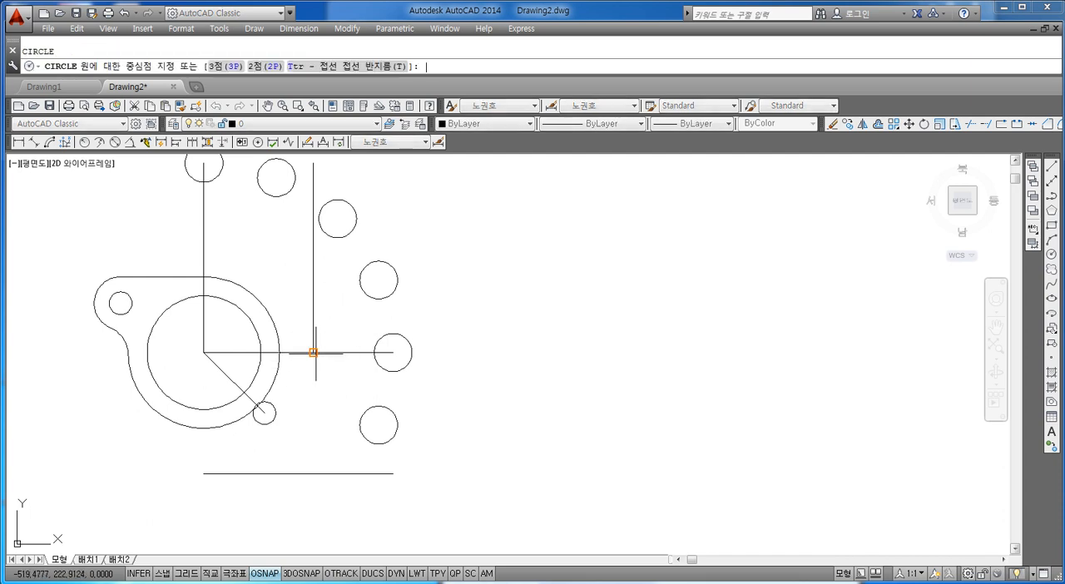
click(313, 353)
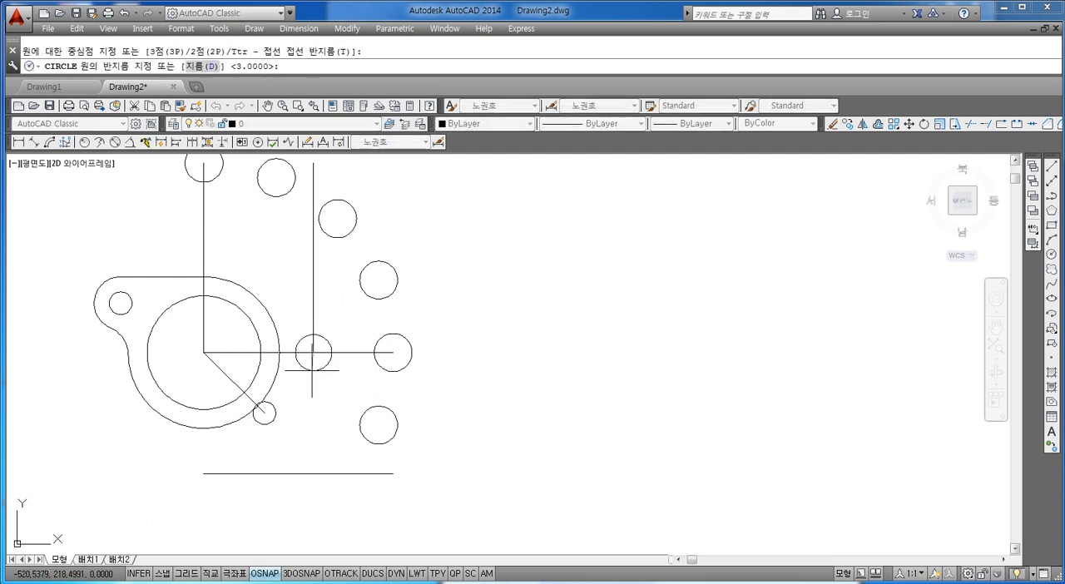
text(5)
key(Return)
key(Escape)
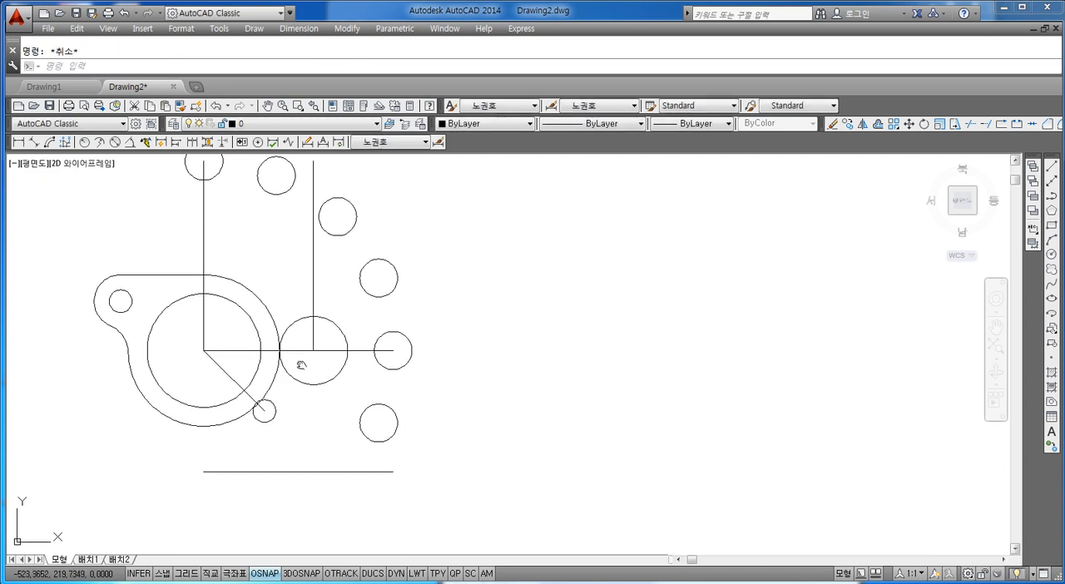
scroll(299, 366, up, 2)
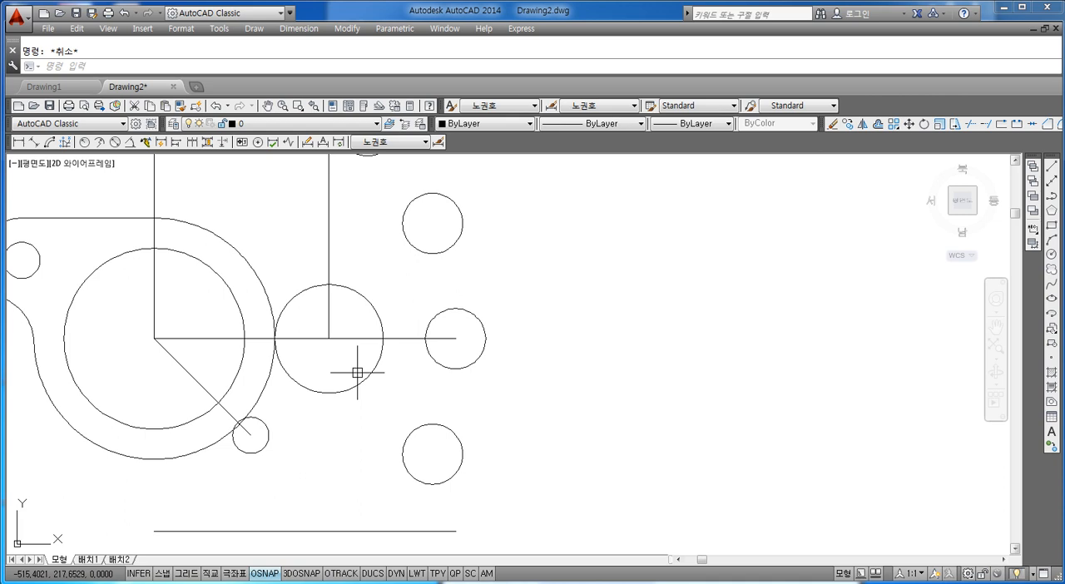
scroll(357, 372, down, 2)
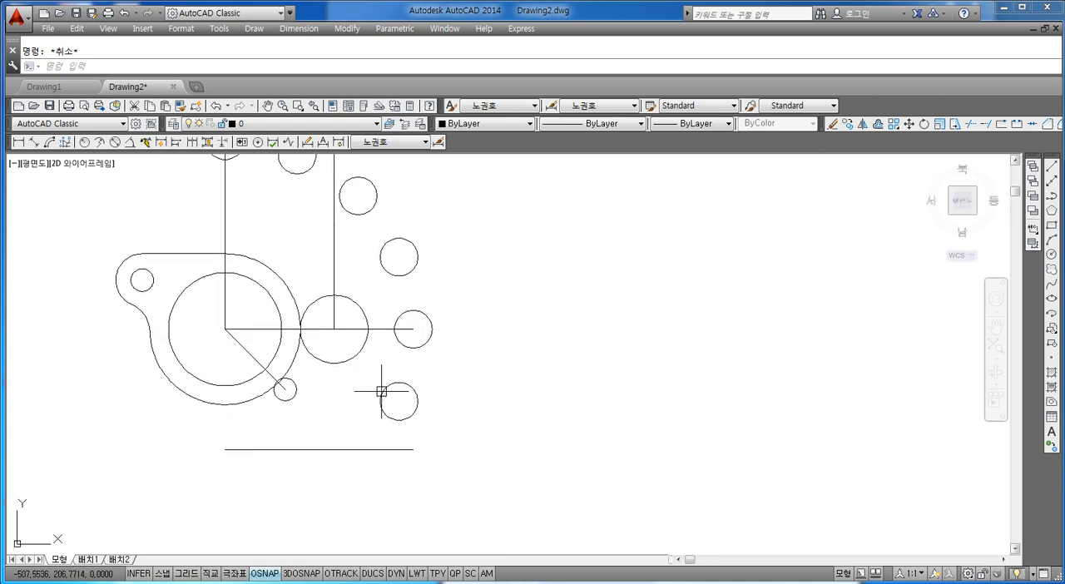
scroll(309, 392, up, 2)
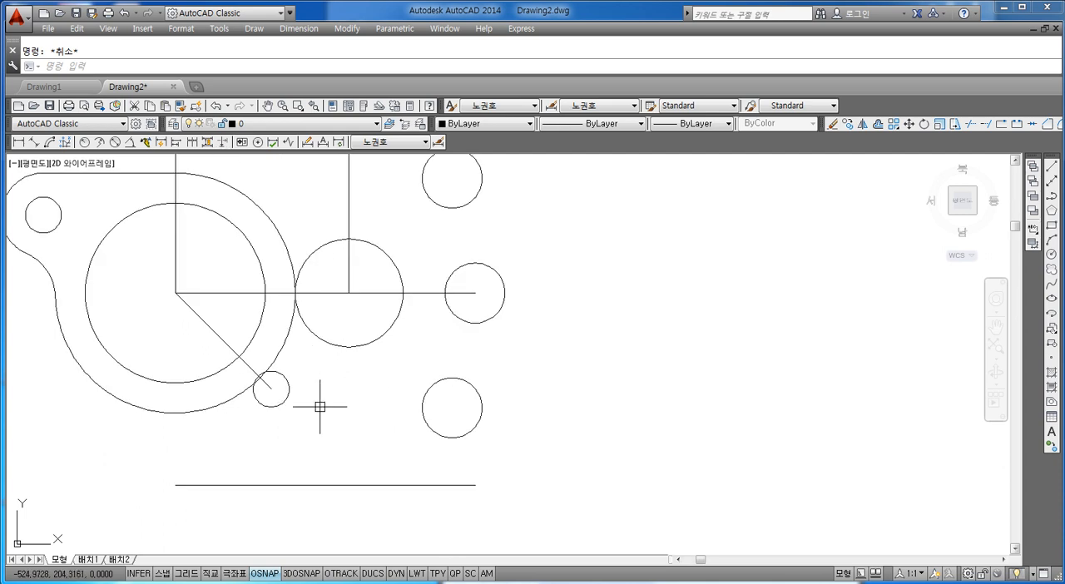
scroll(316, 404, up, 1)
scroll(330, 386, down, 2)
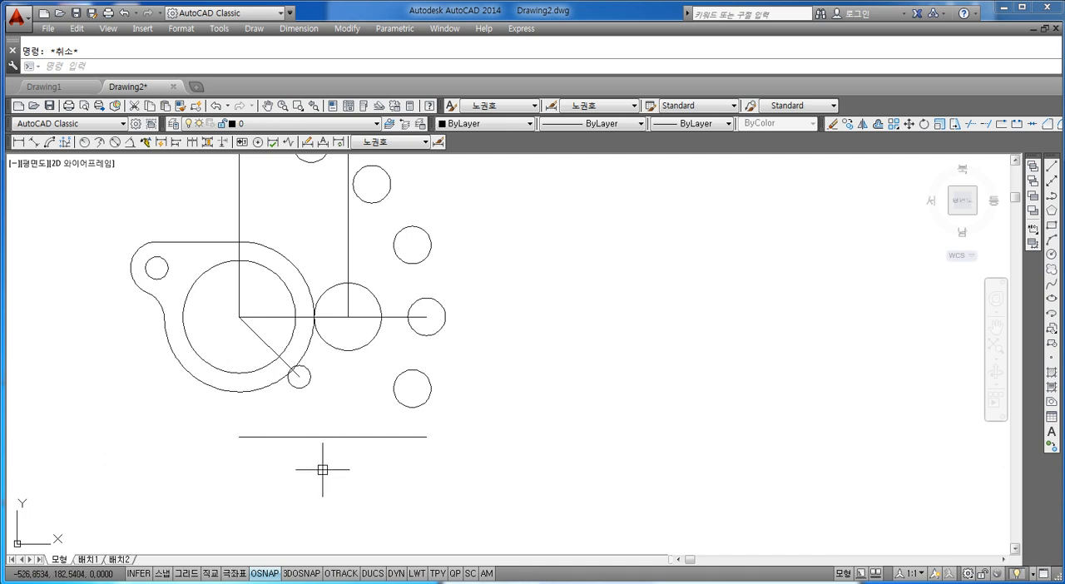
middle_drag(292, 426, 318, 421)
scroll(315, 366, up, 2)
scroll(317, 363, down, 2)
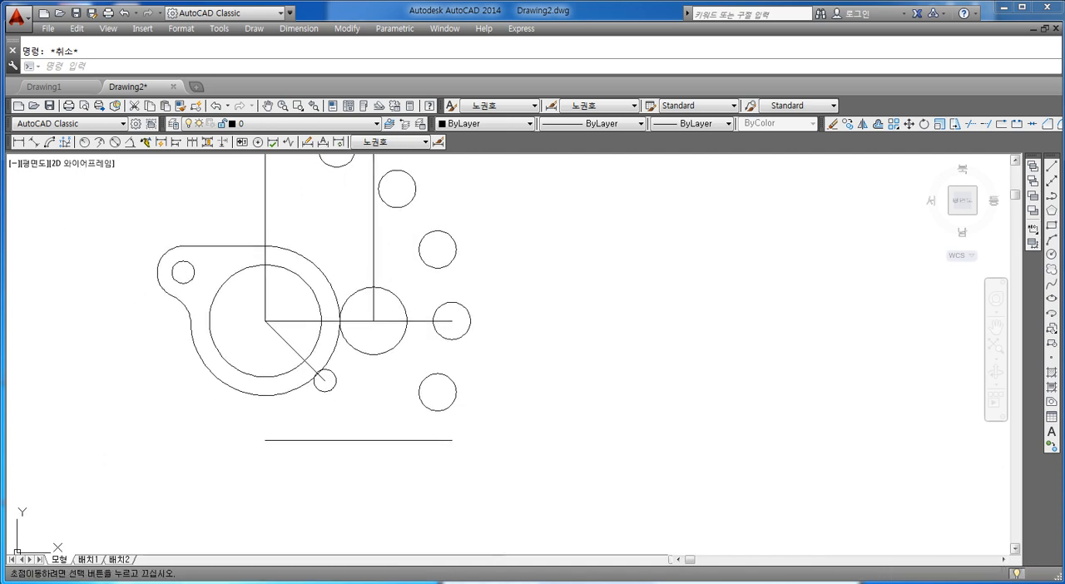
scroll(337, 361, up, 2)
middle_drag(340, 361, 388, 375)
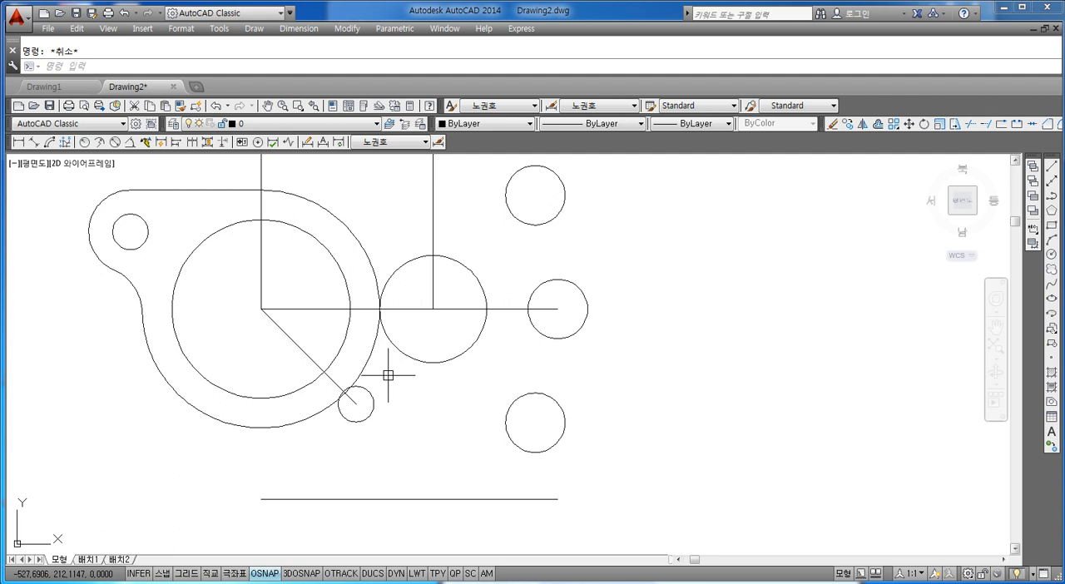
Draw an arc centred on the new circle's centre, sweeping counterclockwise from its left side past the tangent point on the lower horizontal line
text(arc)
key(Return)
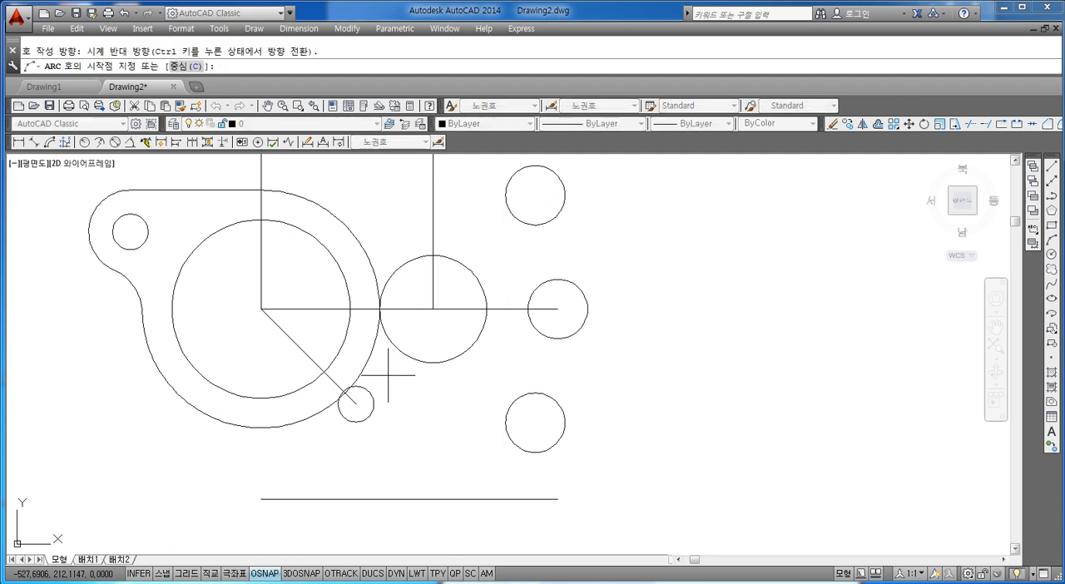
text(c)
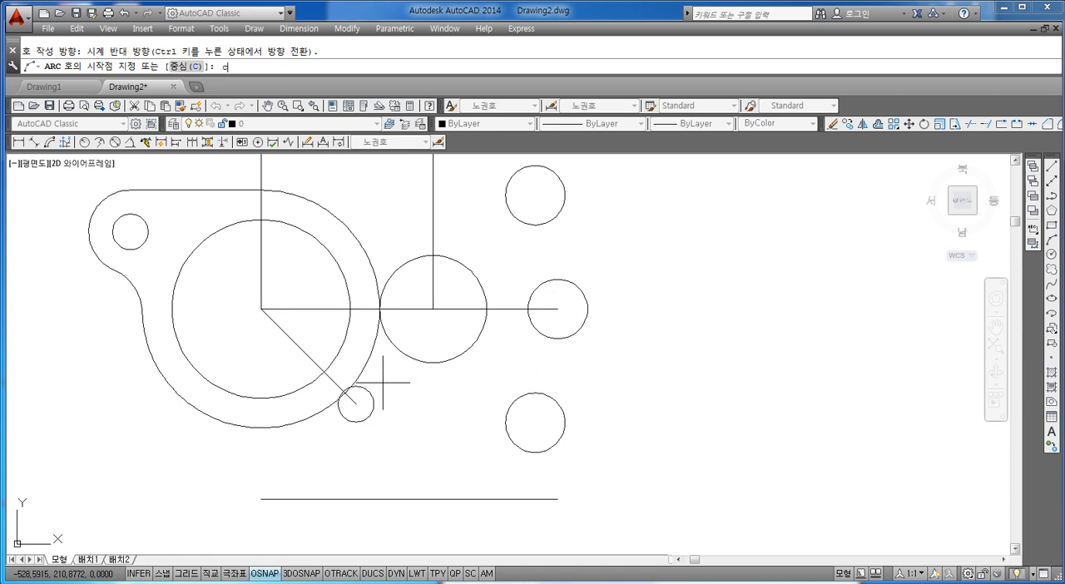
key(Return)
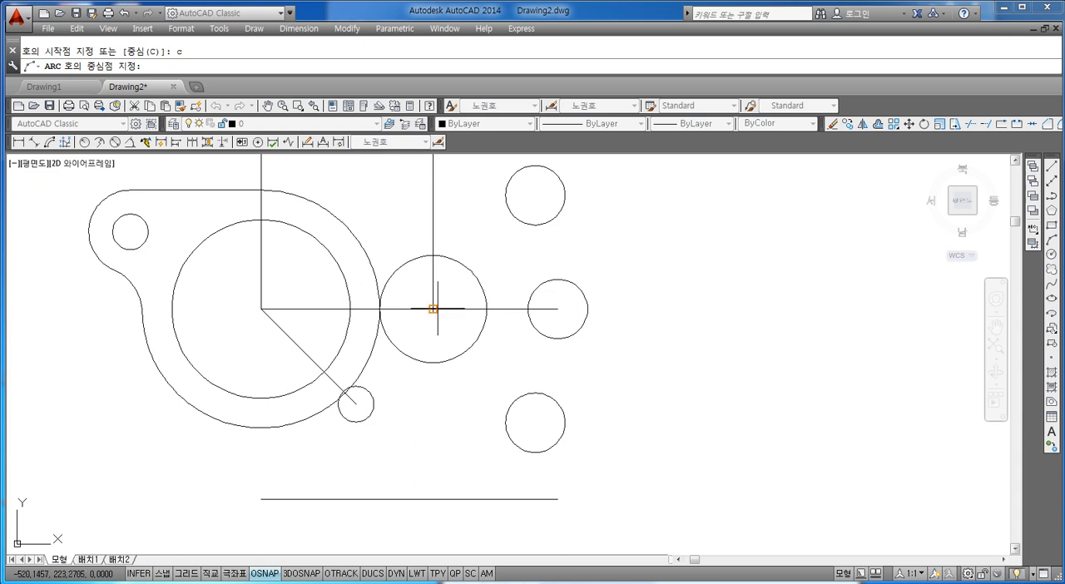
middle_drag(447, 309, 446, 274)
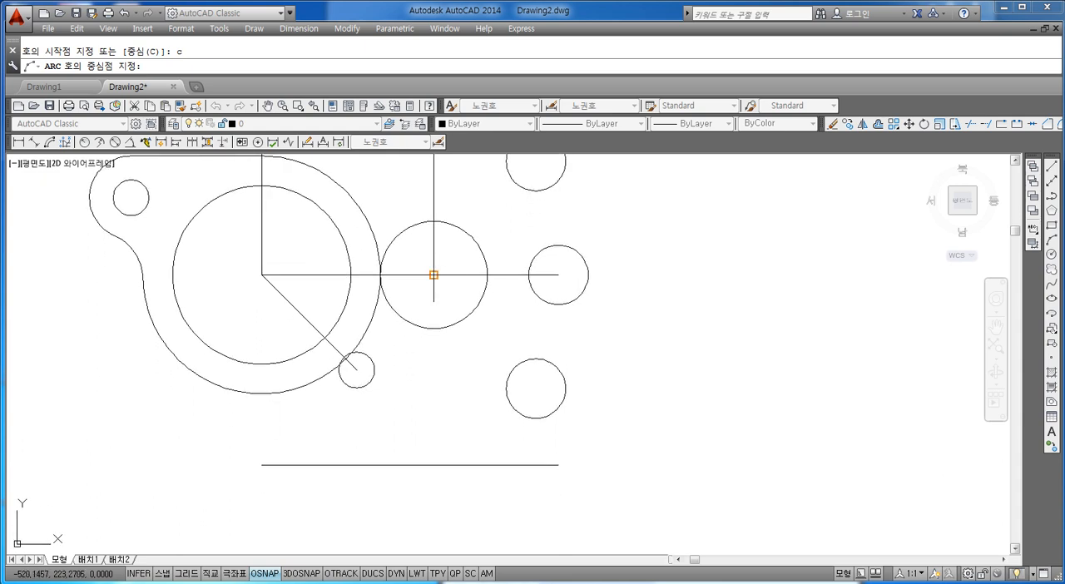
click(433, 275)
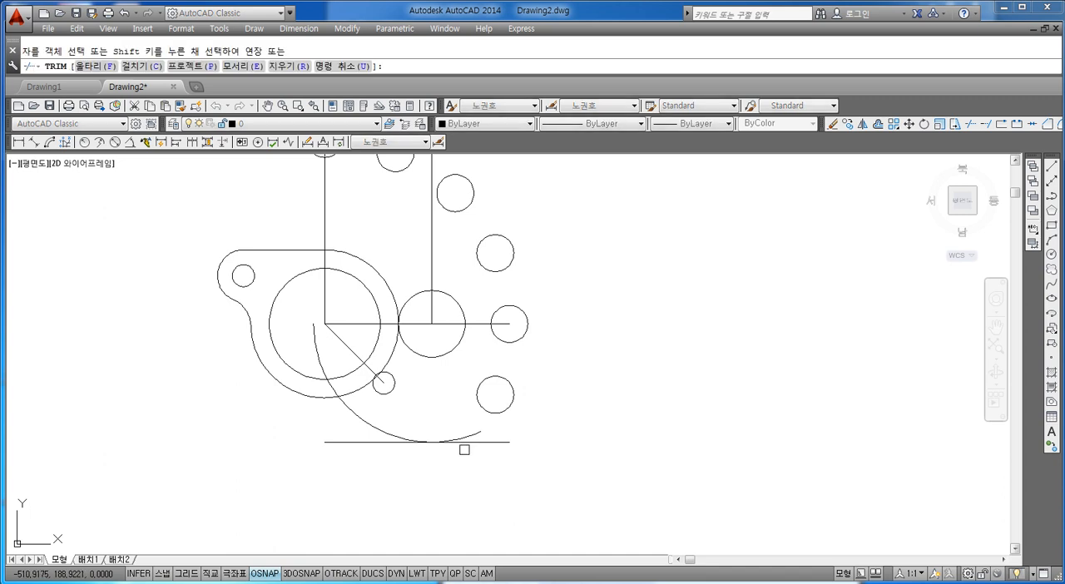
scroll(479, 429, up, 3)
key(Escape)
key(Escape)
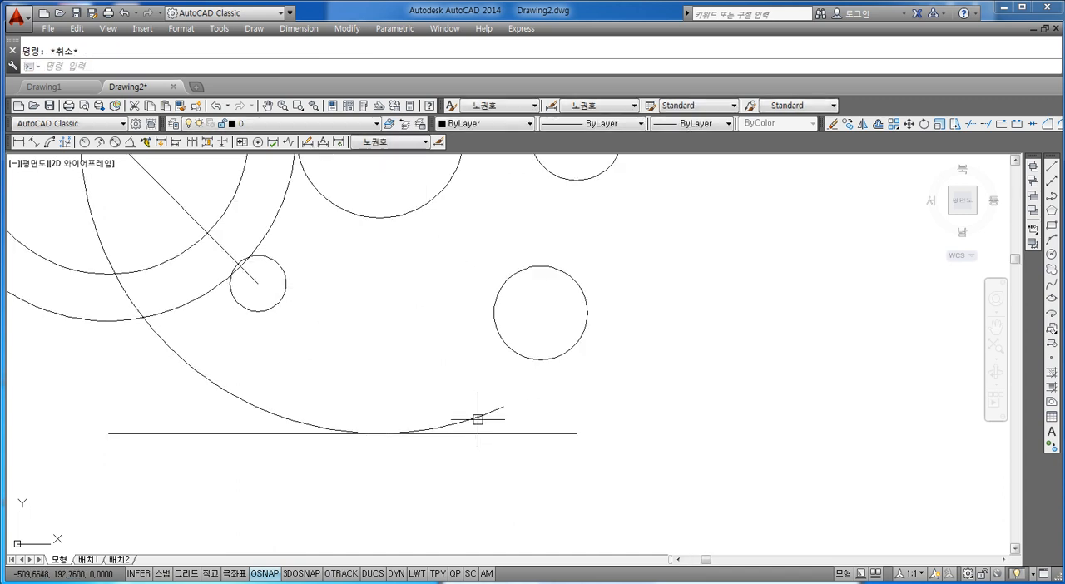
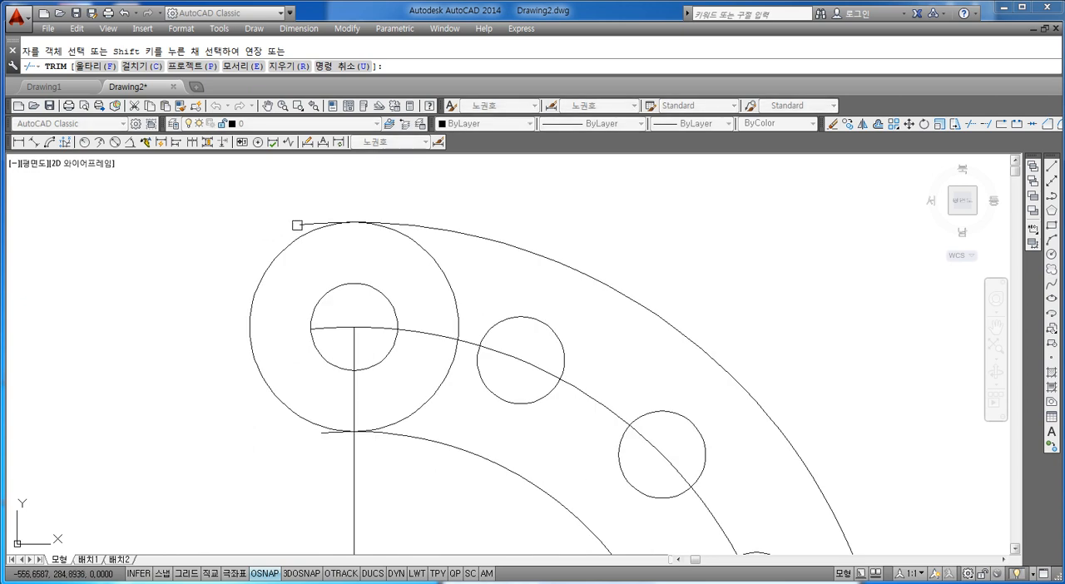
Trim the arc overhangs and the inner half of the circle at the upper end of the curved arm to form its rounded end
click(314, 235)
scroll(313, 232, down, 4)
text(ㄴ)
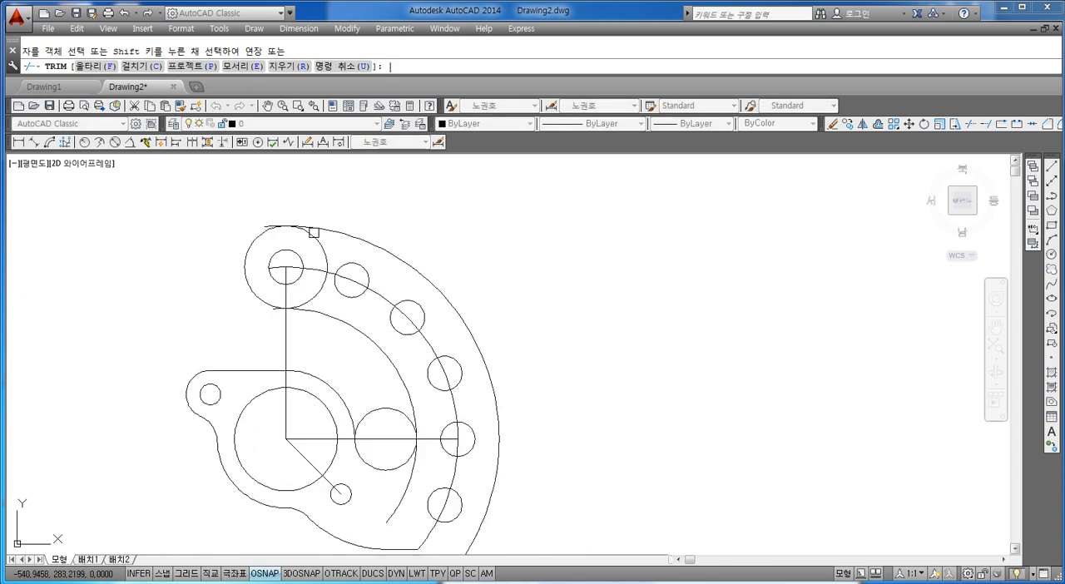
scroll(261, 206, up, 4)
click(277, 267)
middle_drag(303, 441, 292, 346)
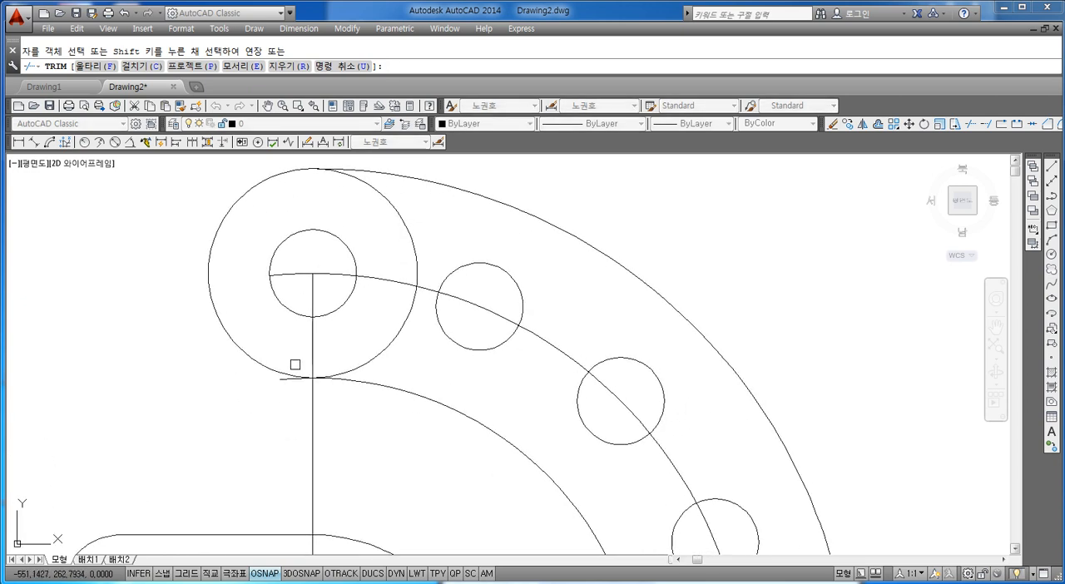
click(364, 363)
click(411, 243)
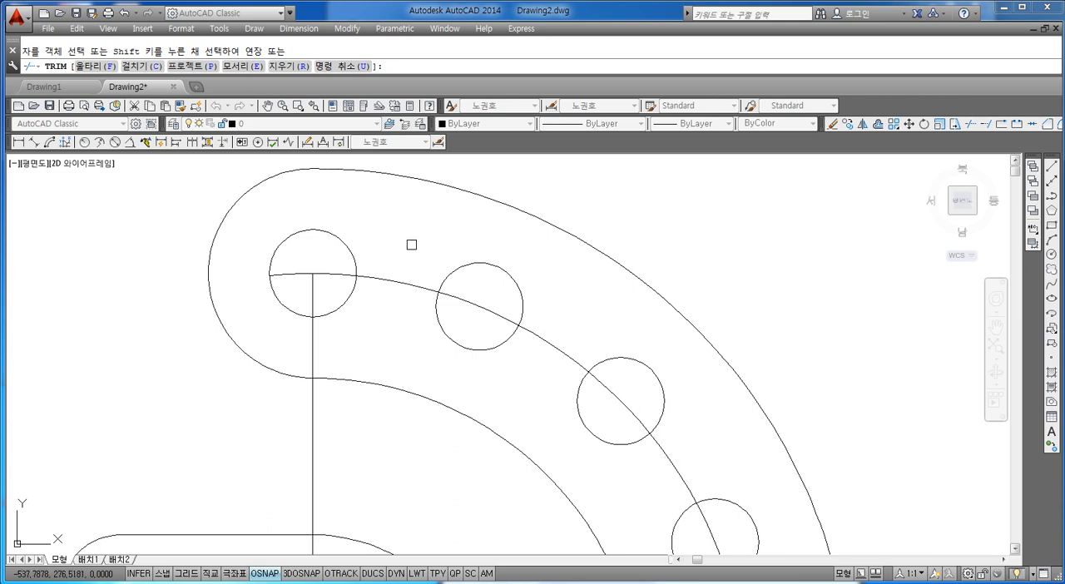
Trim the inner arc's lower tail and the upper half of the circle it meets to form the slot's rounded bottom
scroll(417, 261, down, 2)
scroll(418, 259, down, 6)
scroll(466, 348, up, 6)
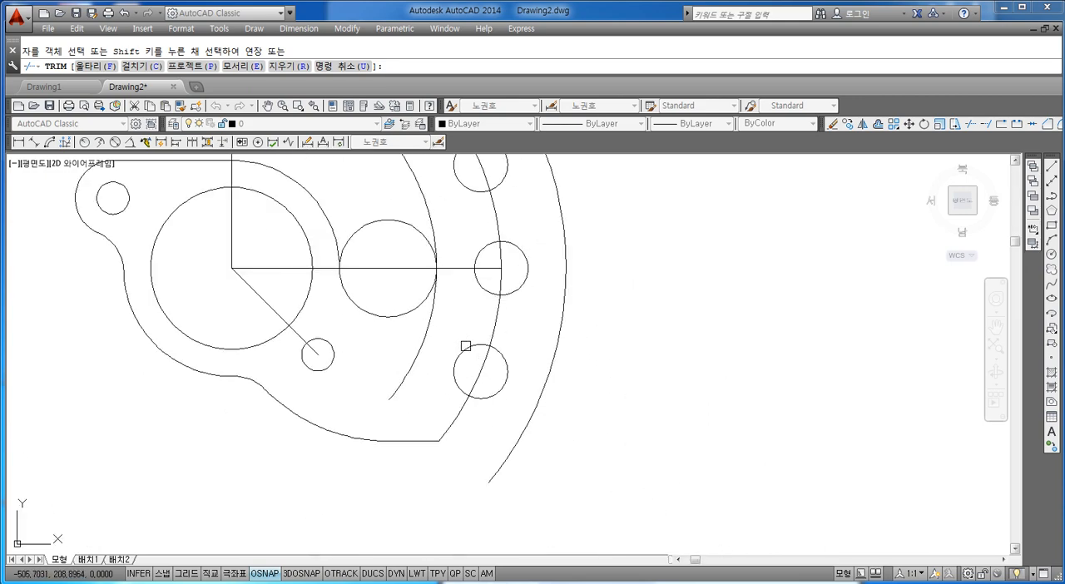
scroll(465, 351, down, 3)
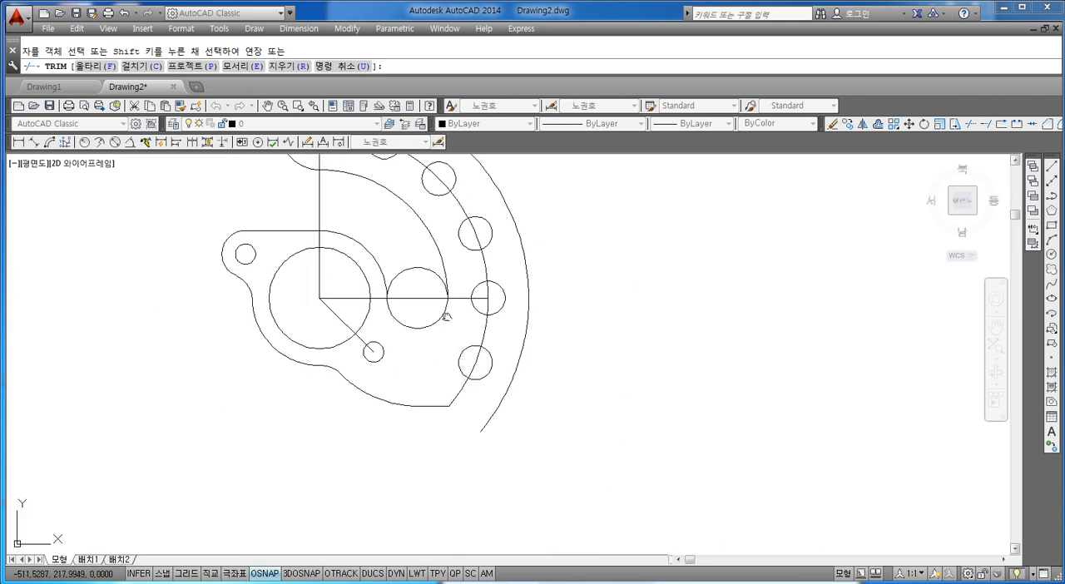
middle_drag(445, 317, 444, 346)
click(435, 309)
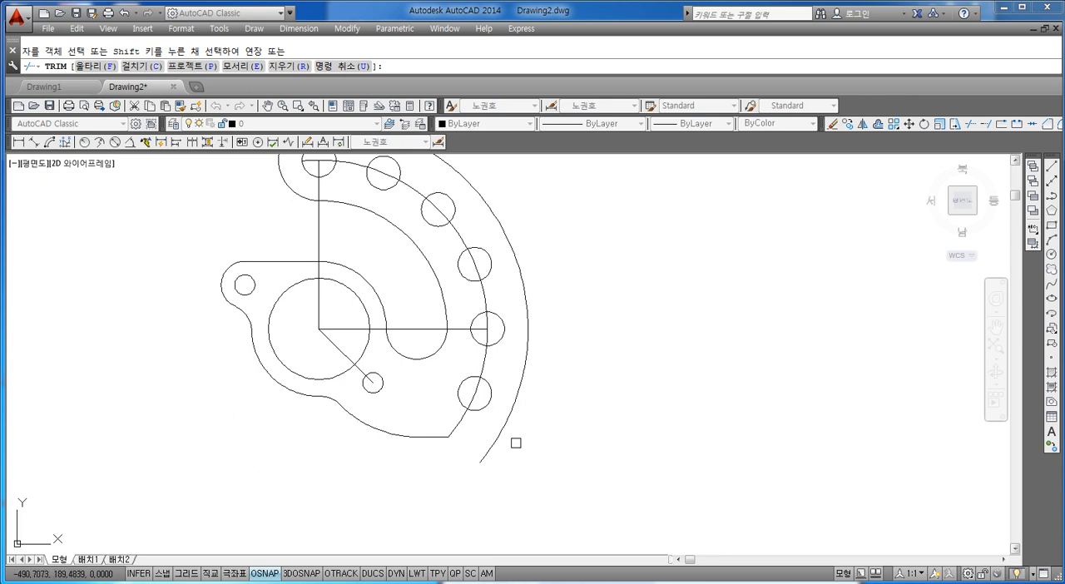
middle_drag(530, 413, 498, 422)
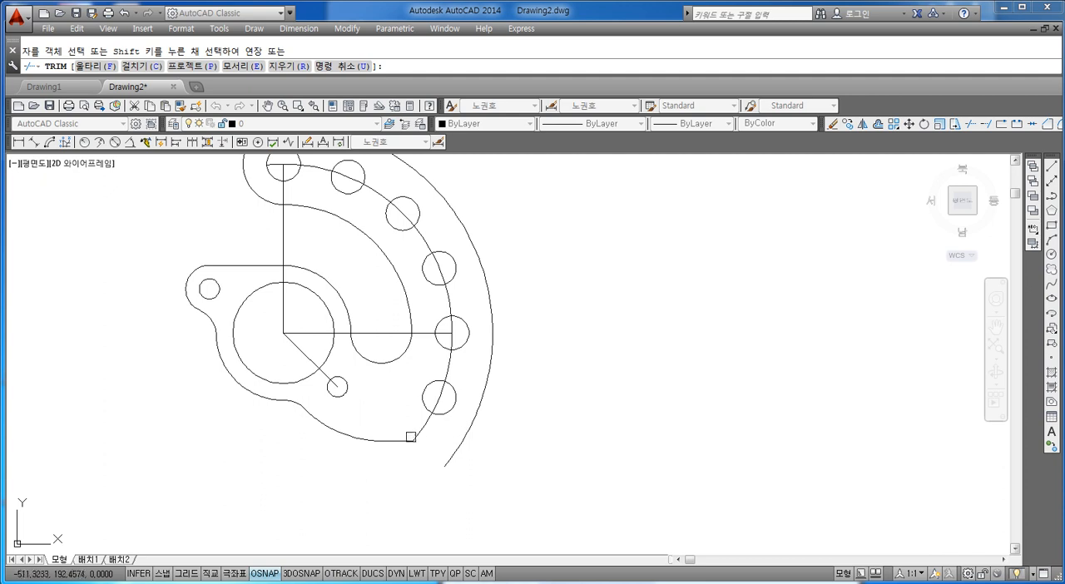
key(Escape)
Fillet the corner between the lower horizontal line and the outer arc with radius 12, switching the trim mode on
text(f)
key(Return)
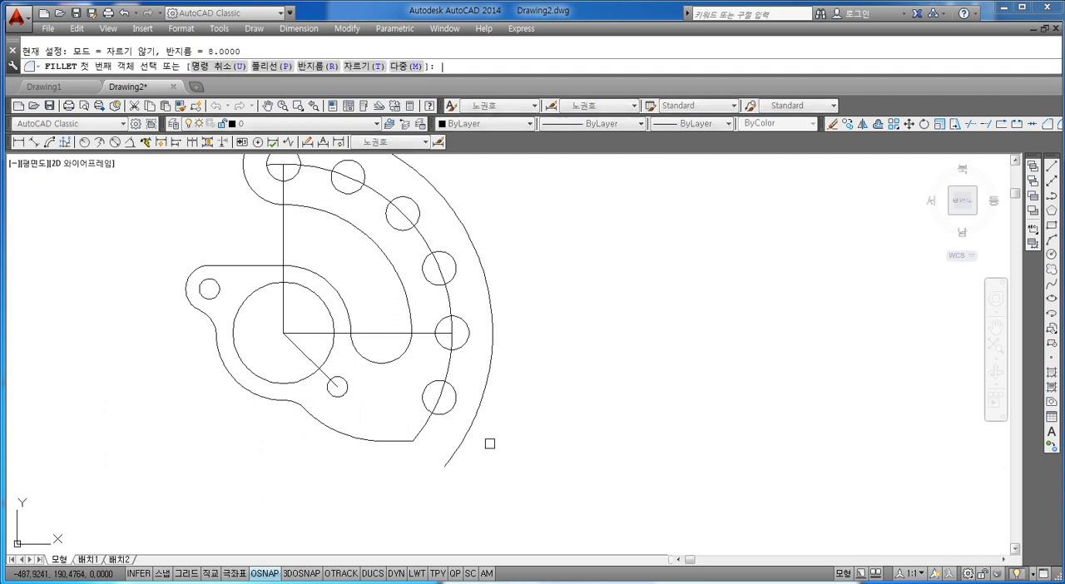
text(r)
key(Return)
text(1)
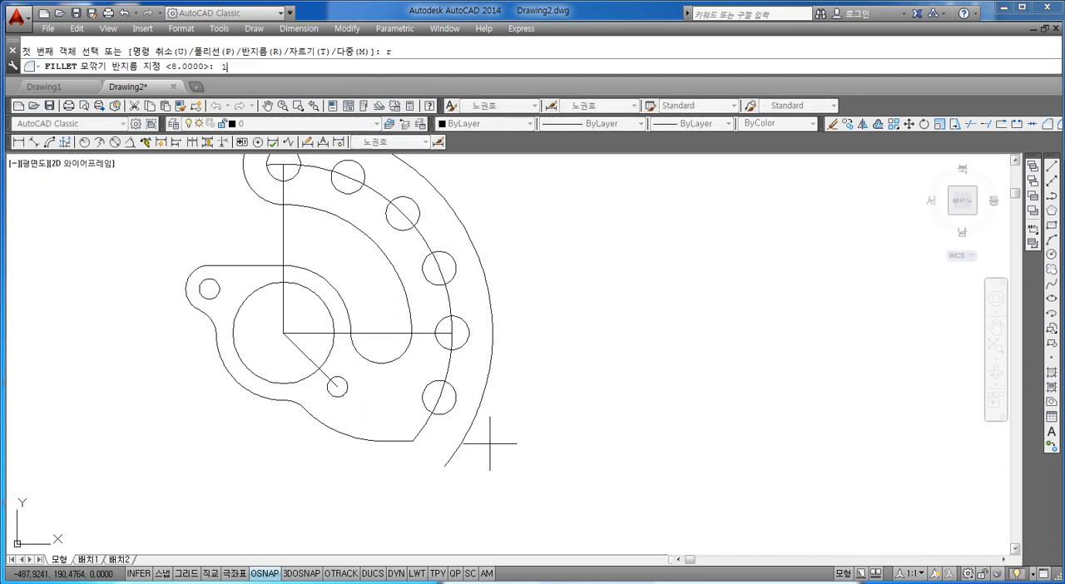
text(2)
key(Return)
text(t)
key(Return)
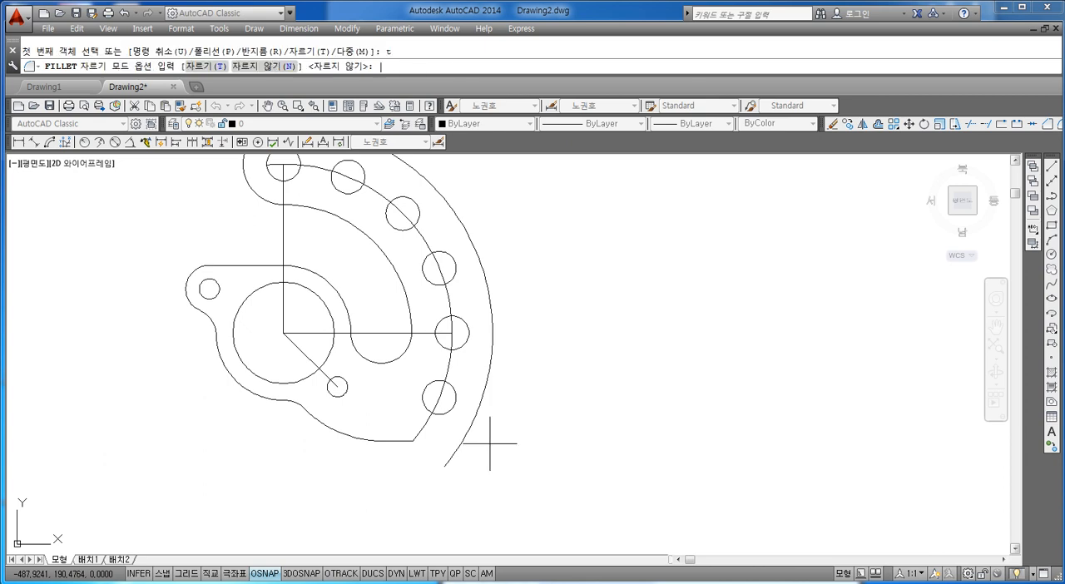
text(t)
key(Return)
click(397, 436)
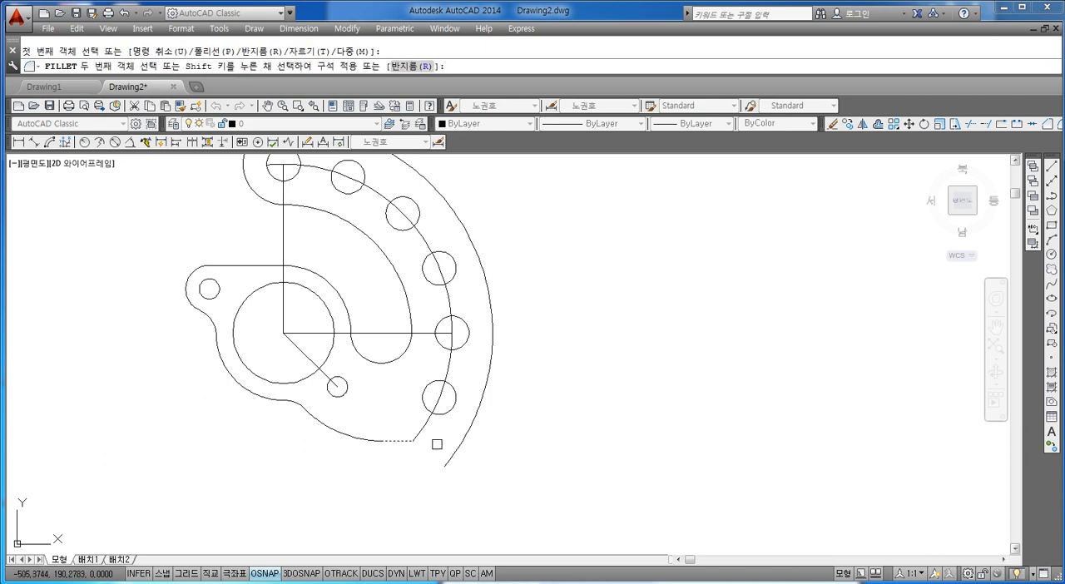
click(480, 413)
key(Escape)
Delete the diagonal line to the small lower hole and draw a line from the bore centre to the lowest arrayed circle's centre
middle_drag(457, 420, 463, 449)
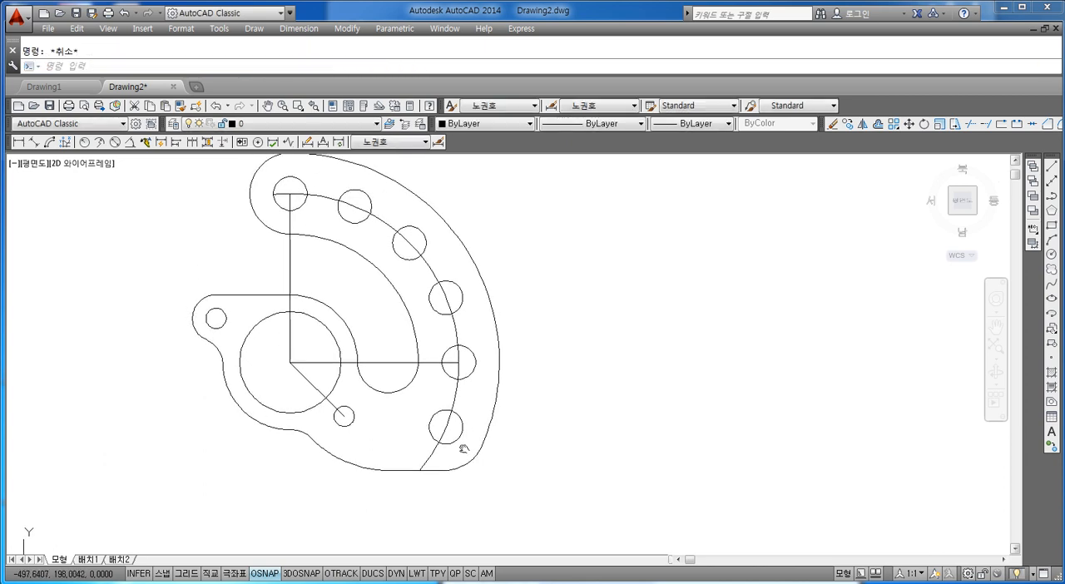
middle_drag(412, 381, 441, 401)
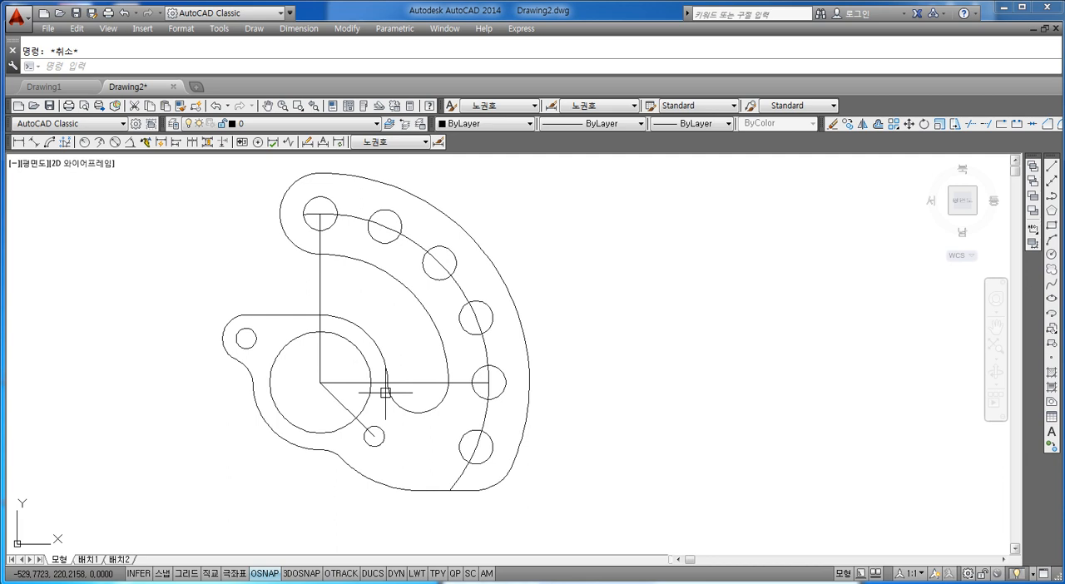
click(346, 406)
key(Delete)
text(l)
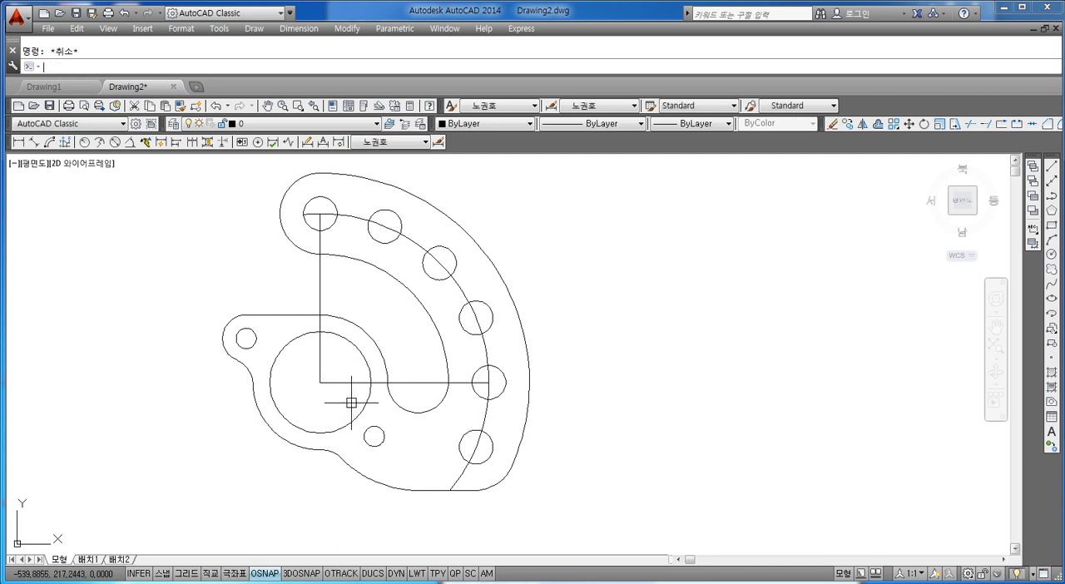
key(Return)
click(320, 383)
click(470, 459)
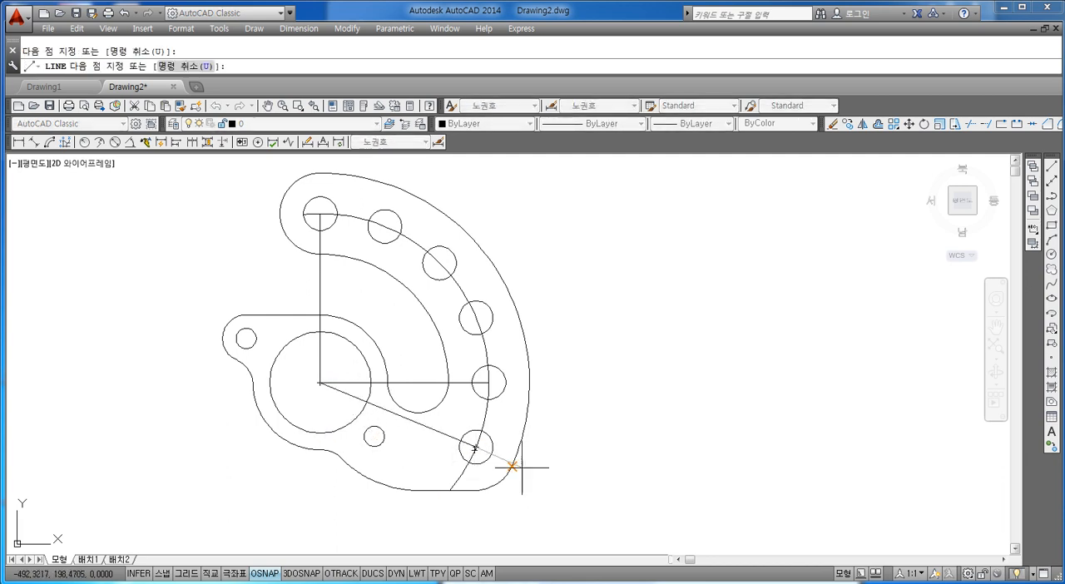
key(Escape)
Assign the arc through the arrayed circles and the three lines from the bore centre to the 중심선 layer
click(465, 483)
click(399, 415)
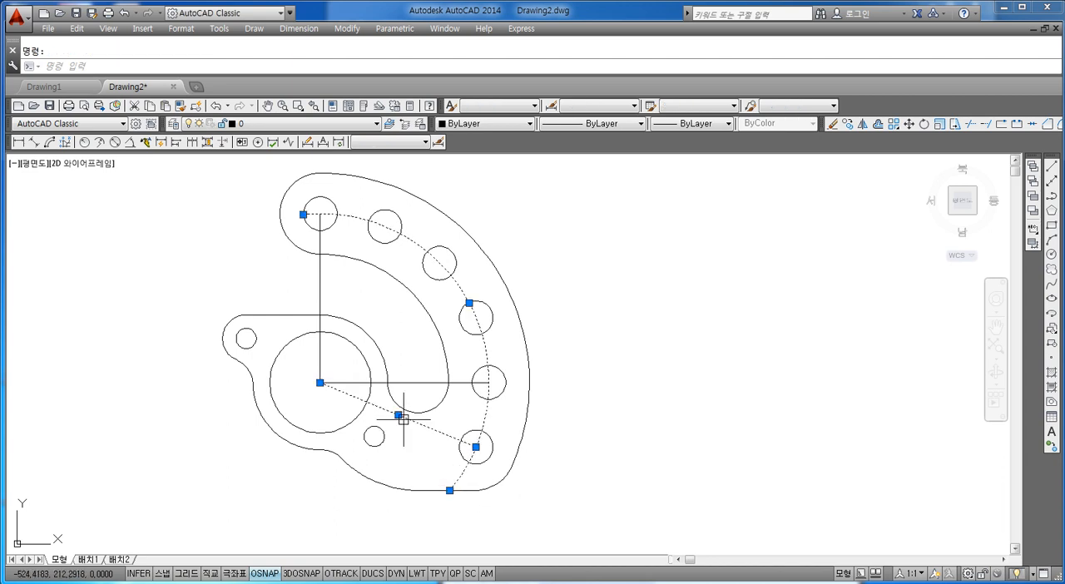
click(404, 382)
click(321, 287)
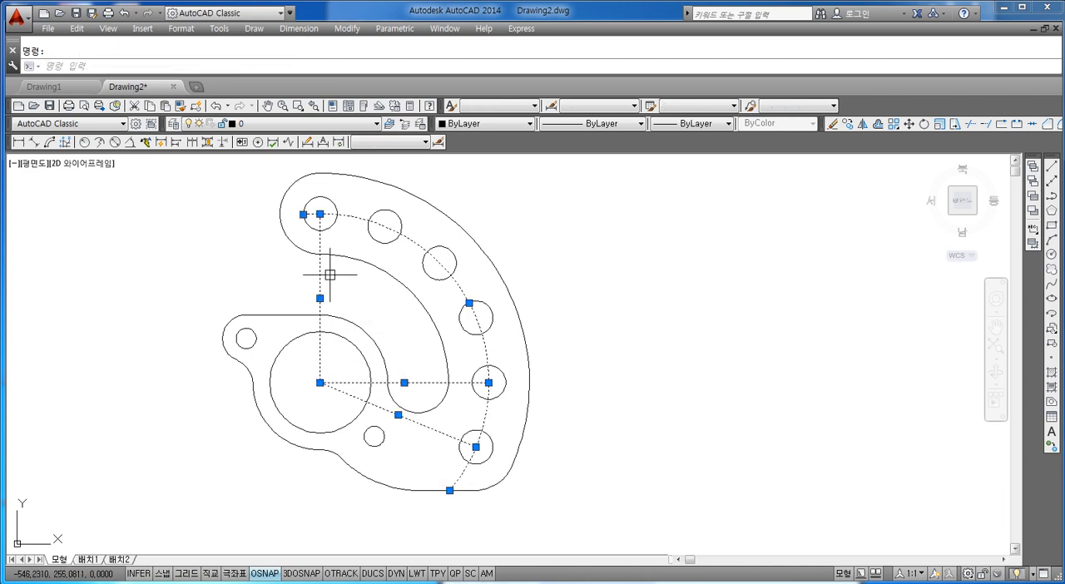
click(333, 123)
click(271, 180)
key(Escape)
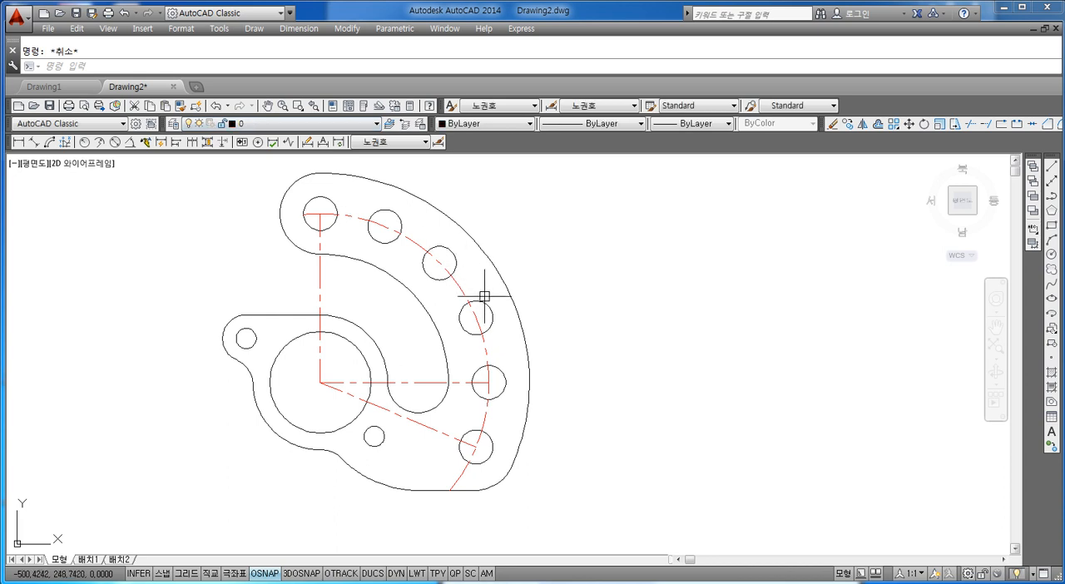
Extend the upper end of the arc centreline to the rounded end of the curved arm
text(ex)
key(Return)
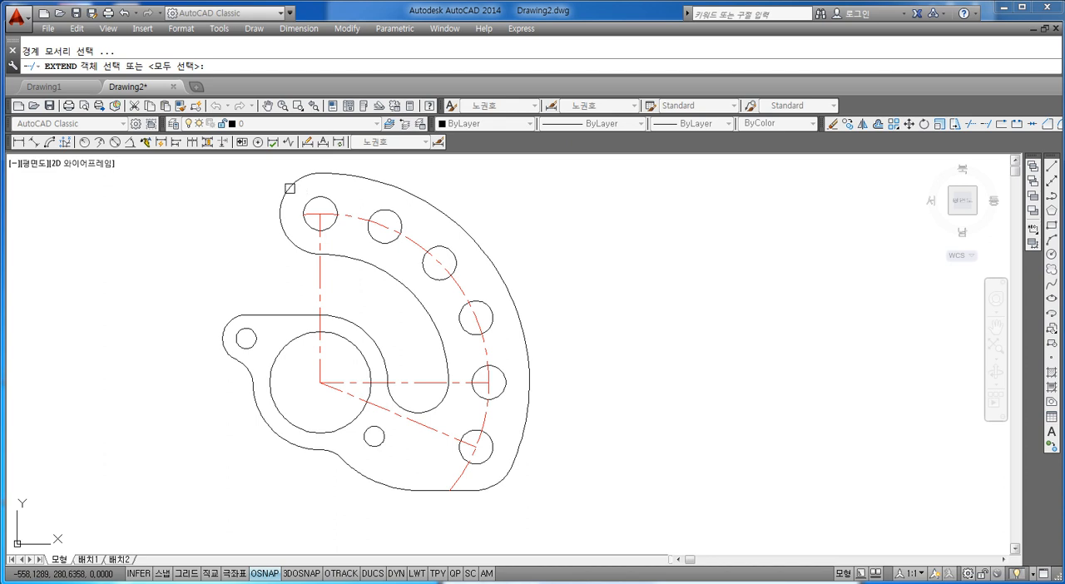
click(286, 188)
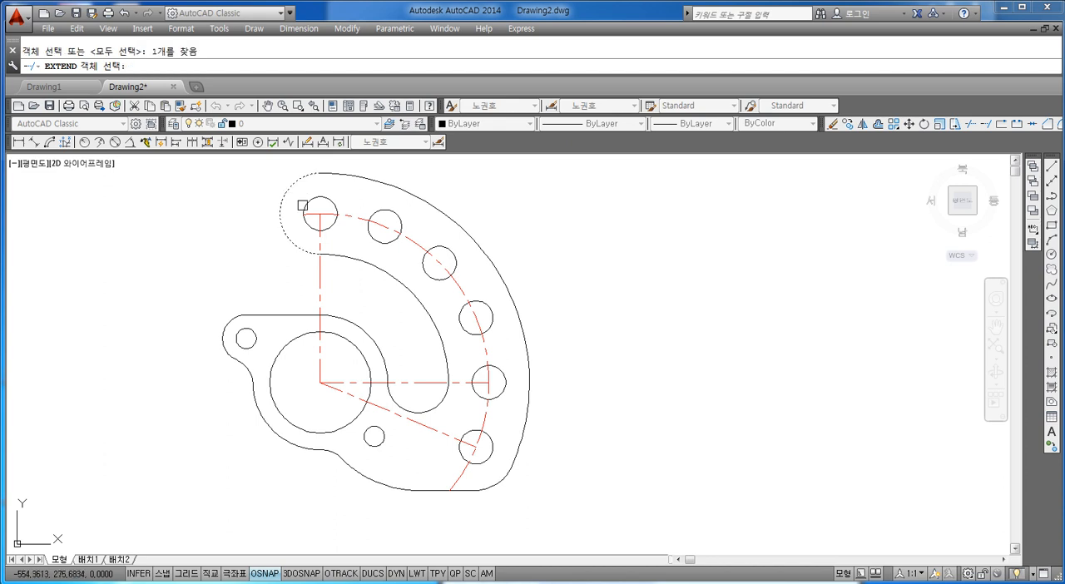
key(Return)
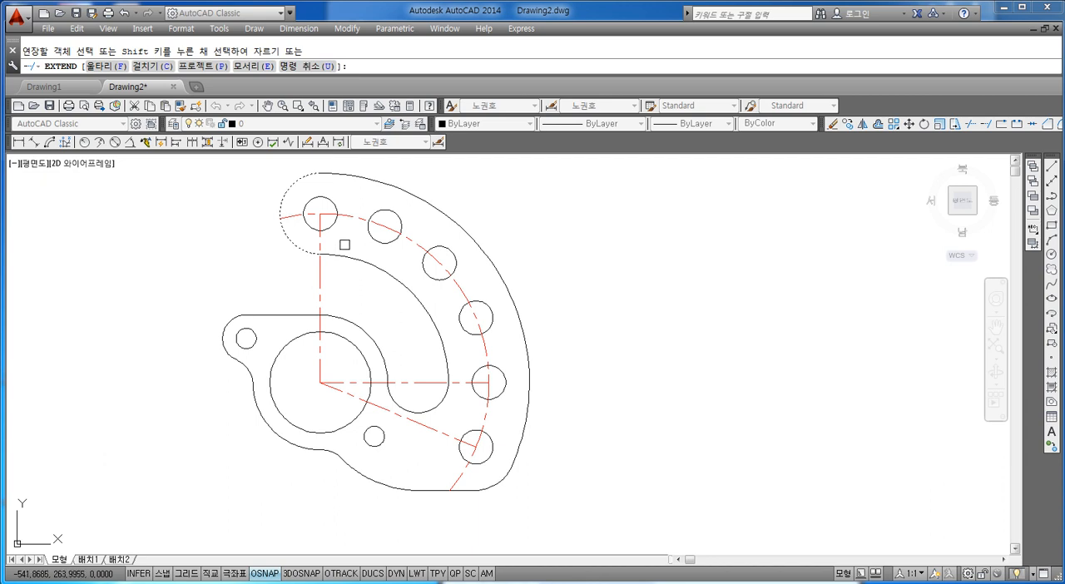
scroll(300, 329, up, 3)
key(Escape)
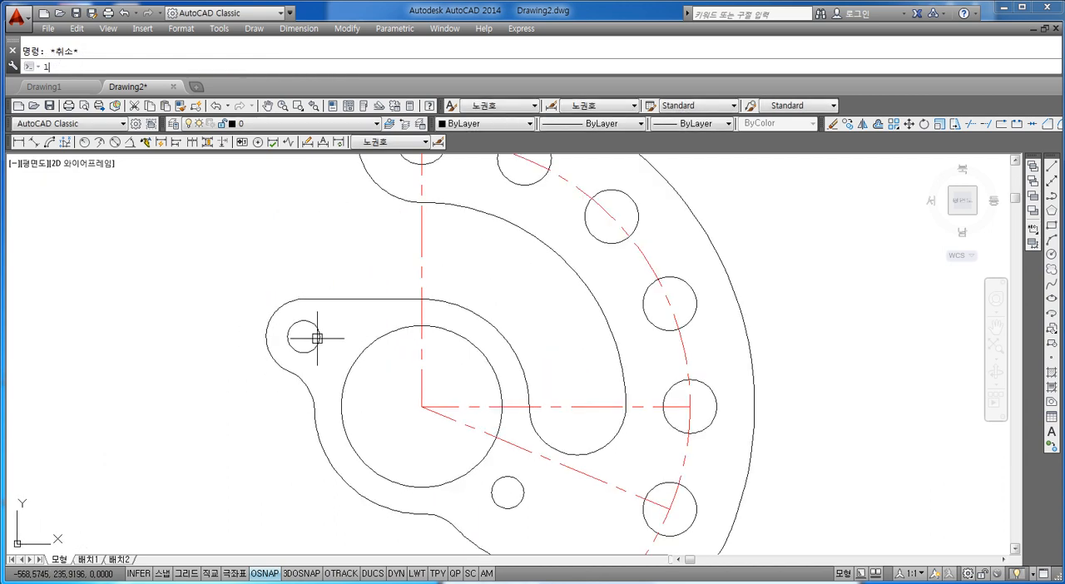
Draw a vertical and a horizontal line across the small lug hole between its quadrant points
key(Return)
click(304, 320)
click(303, 353)
key(Escape)
key(Escape)
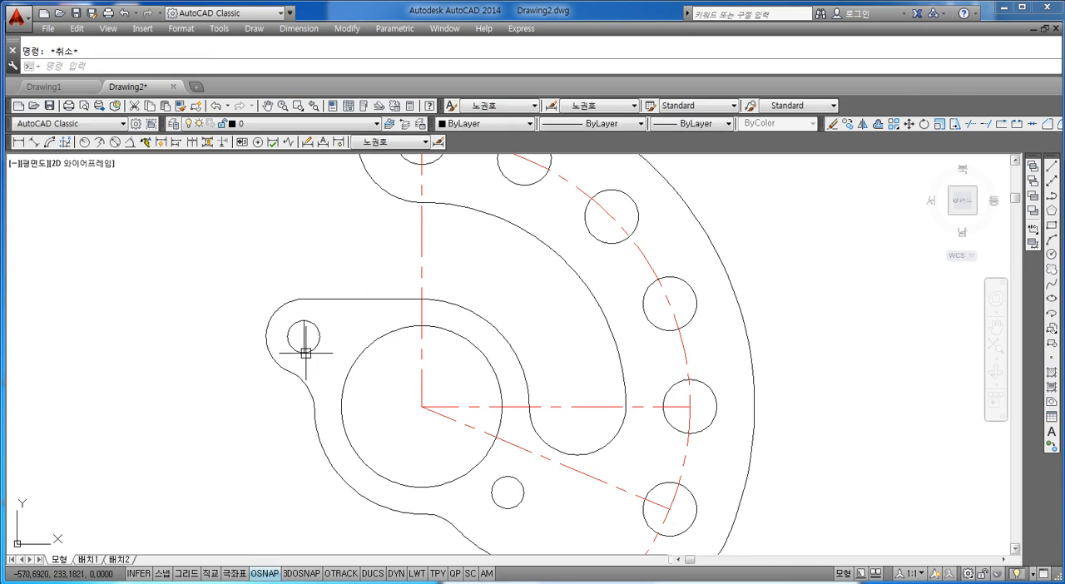
key(Return)
scroll(306, 353, up, 3)
click(274, 316)
scroll(379, 347, down, 3)
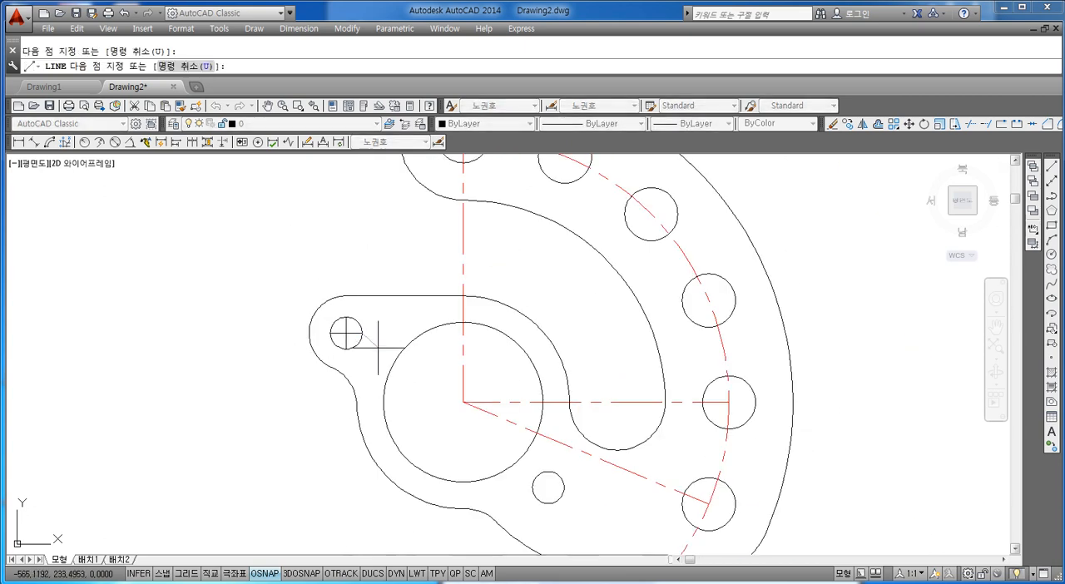
scroll(379, 347, down, 3)
scroll(474, 425, up, 5)
key(Escape)
key(Escape)
Draw a vertical and a horizontal line across the small hole below the bore between its quadrant points
text(l)
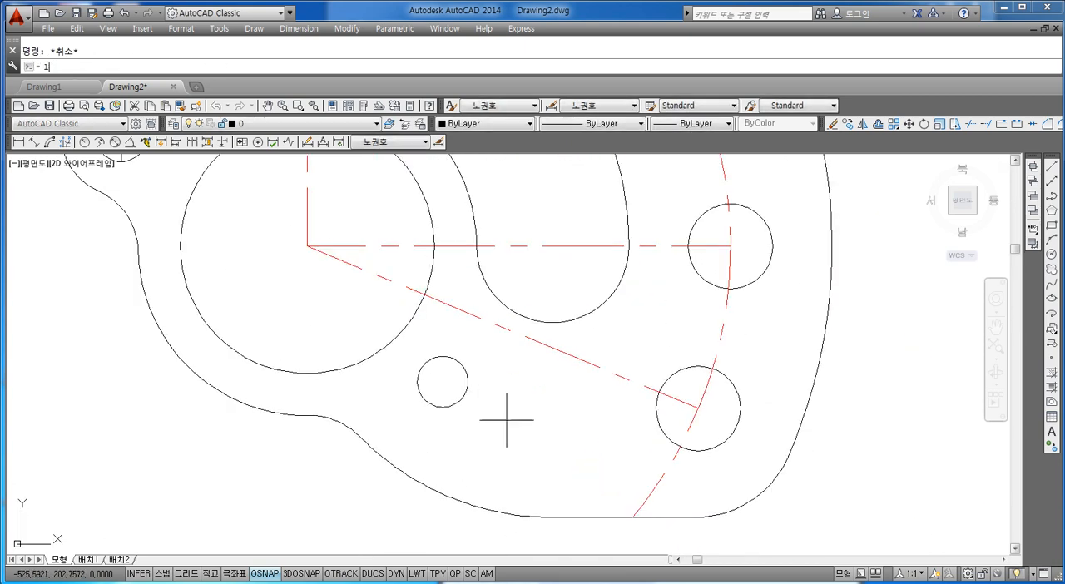
key(Return)
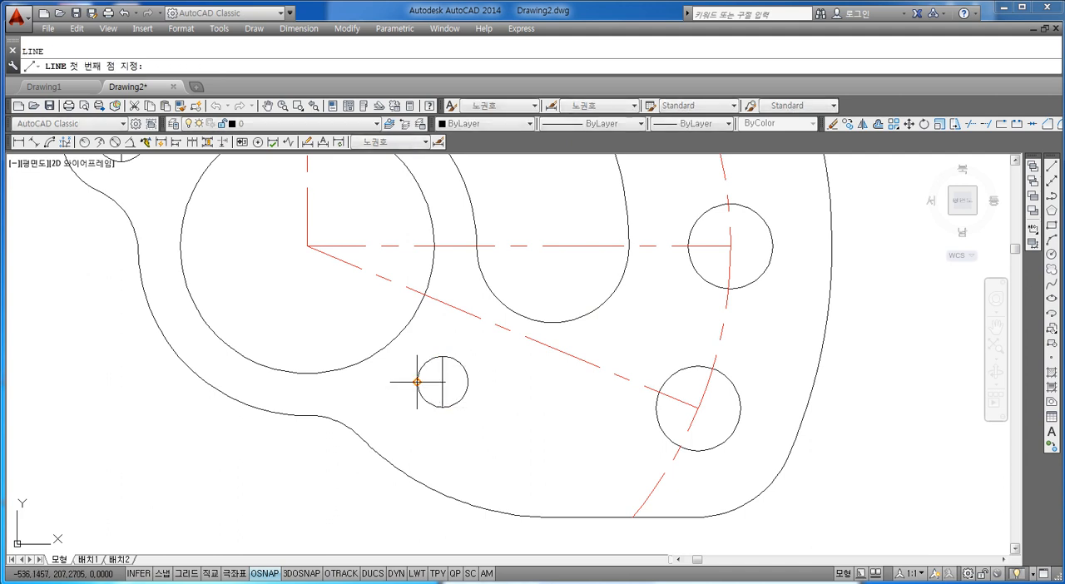
click(417, 382)
click(468, 382)
key(Escape)
Assign the crossing lines in both small holes to the 중심선 layer
click(450, 375)
click(436, 388)
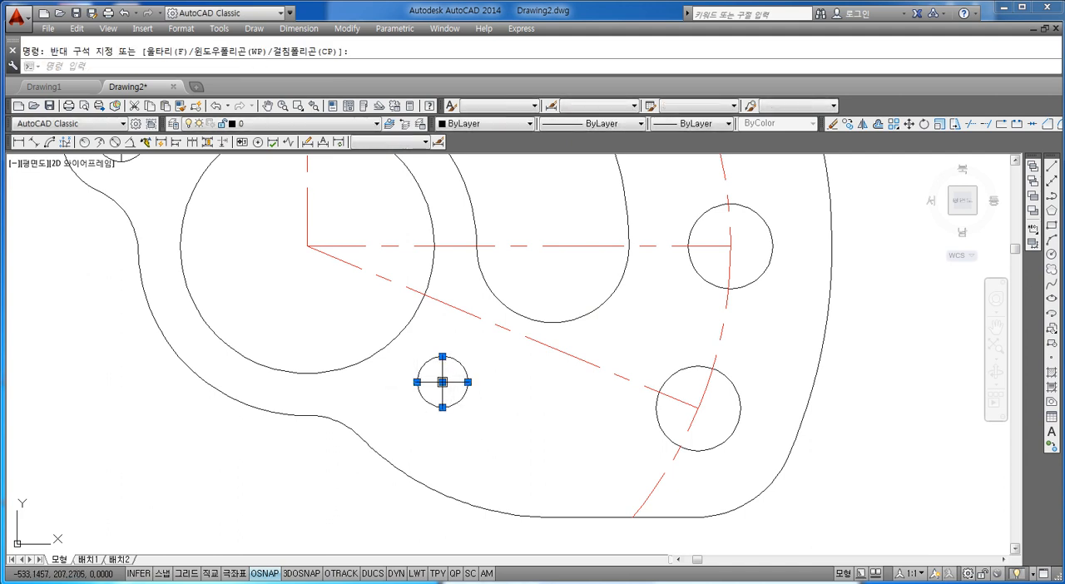
middle_drag(328, 332, 498, 454)
click(298, 250)
click(280, 270)
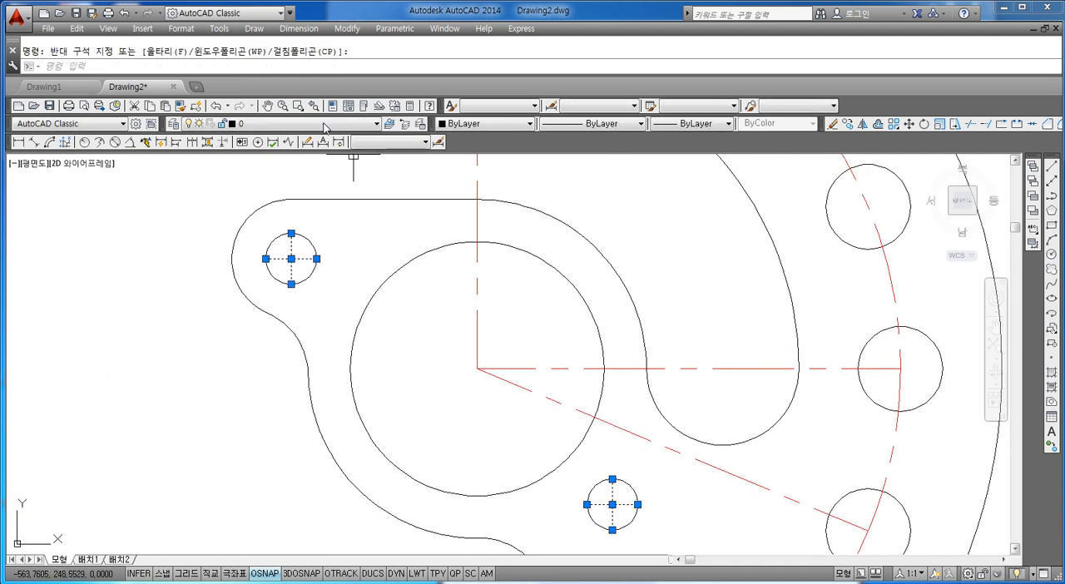
click(376, 123)
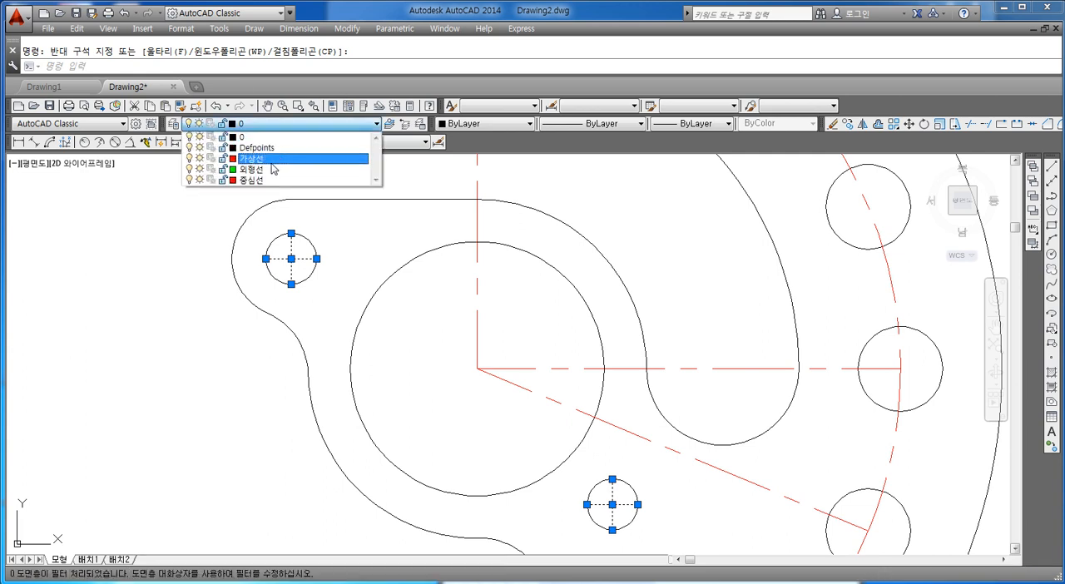
click(266, 158)
key(Escape)
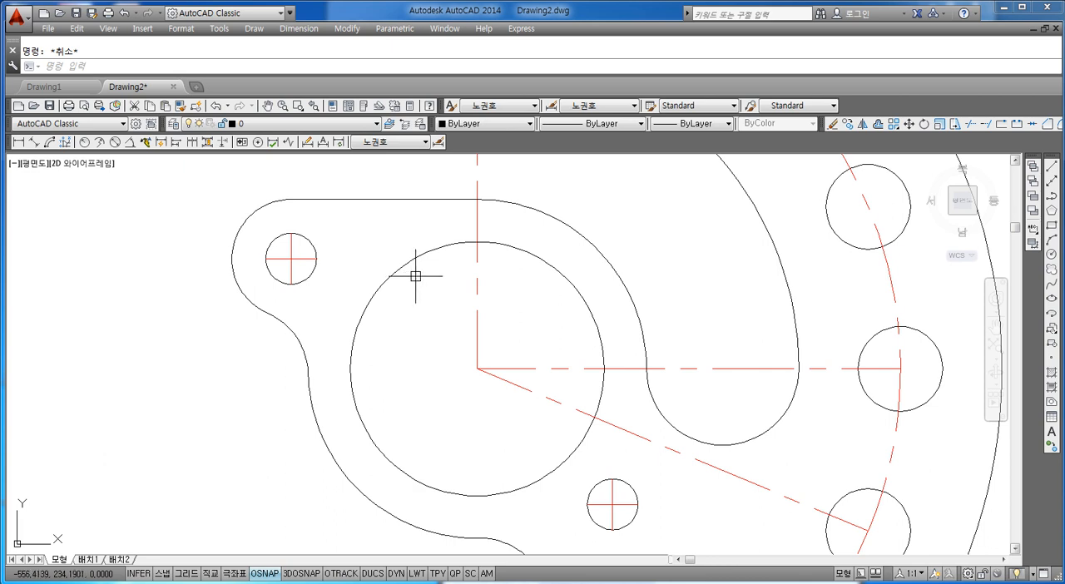
text(1)
key(Escape)
scroll(208, 227, up, 4)
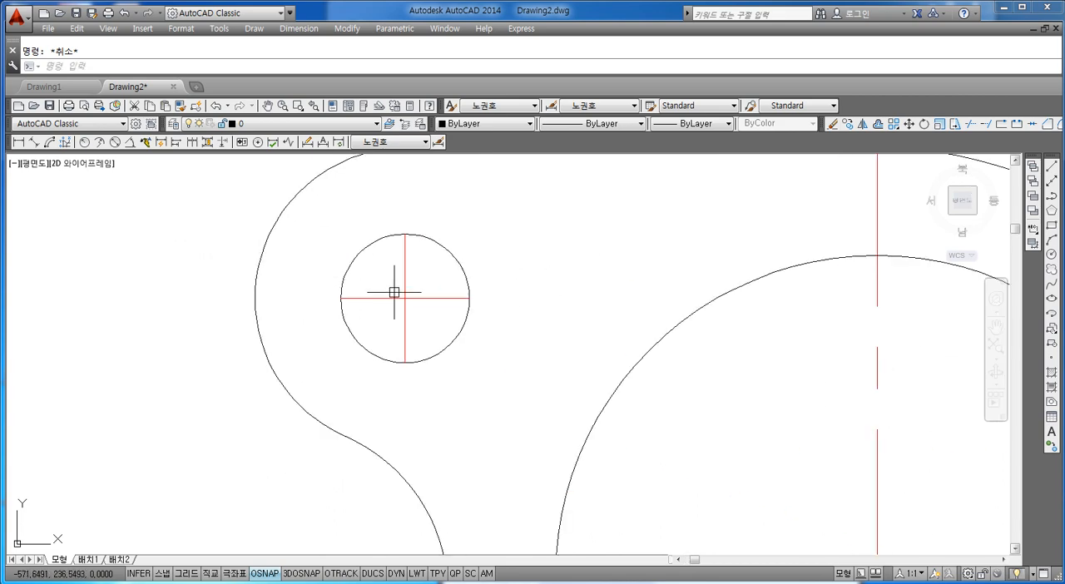
click(407, 304)
scroll(405, 307, down, 6)
middle_drag(473, 346, 515, 395)
key(Escape)
Lengthen both crossing lines of the small lug hole by 5 at every end
text(len)
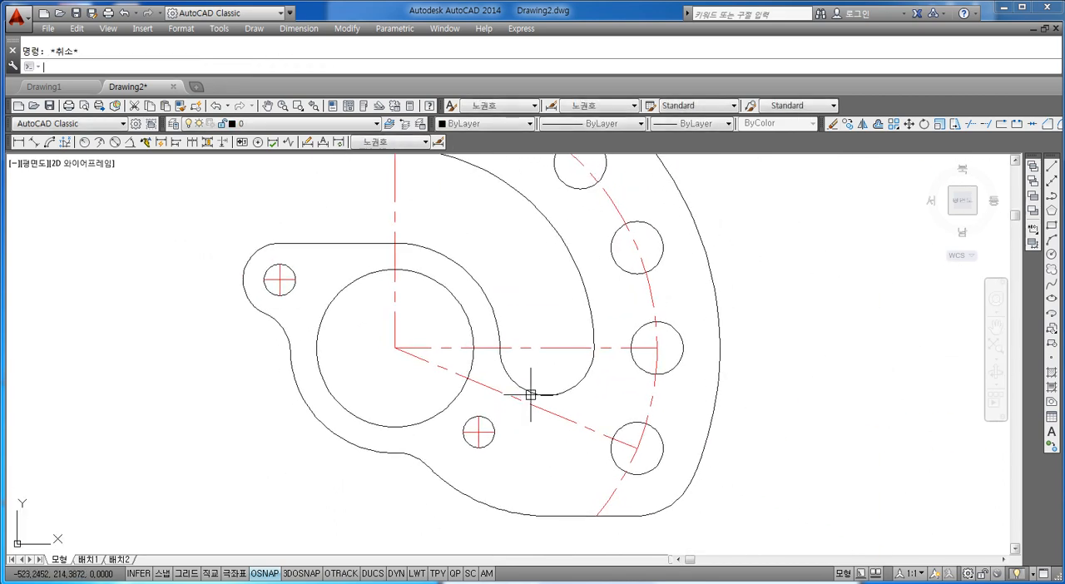
key(Return)
text(de)
key(Return)
text(5)
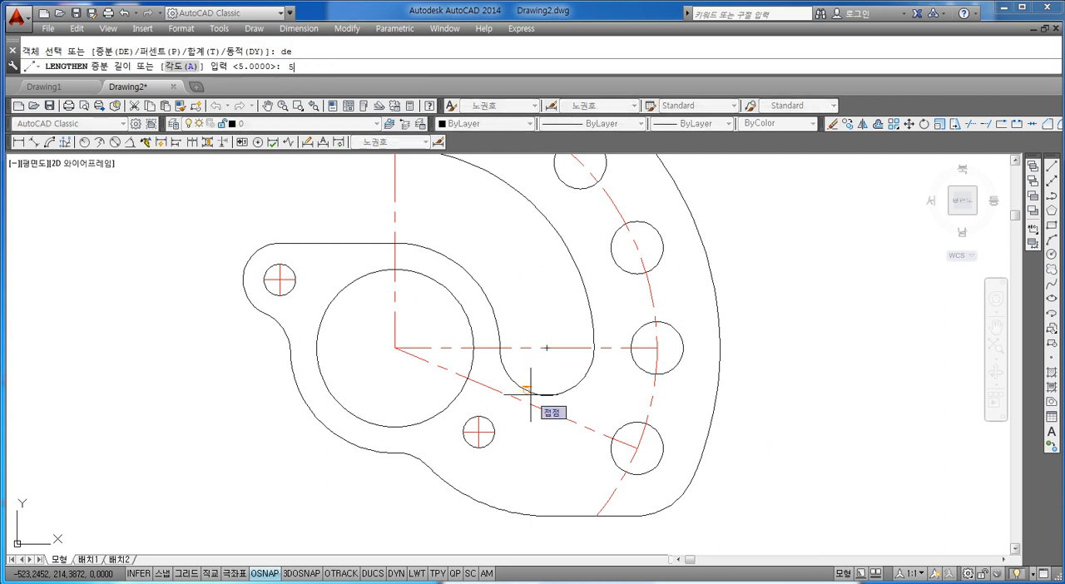
key(Return)
scroll(363, 287, up, 2)
click(233, 257)
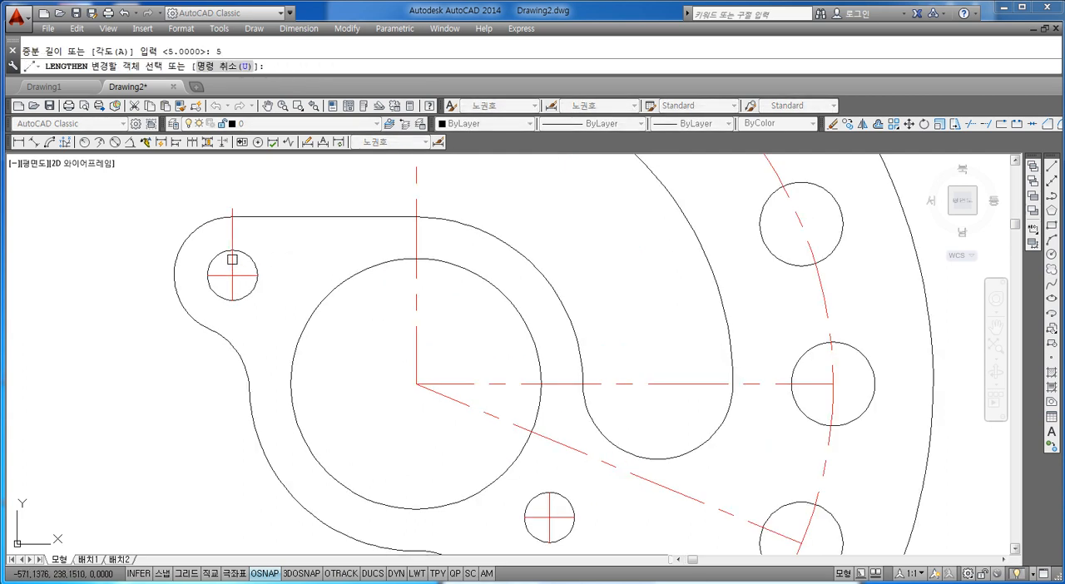
click(227, 276)
click(251, 276)
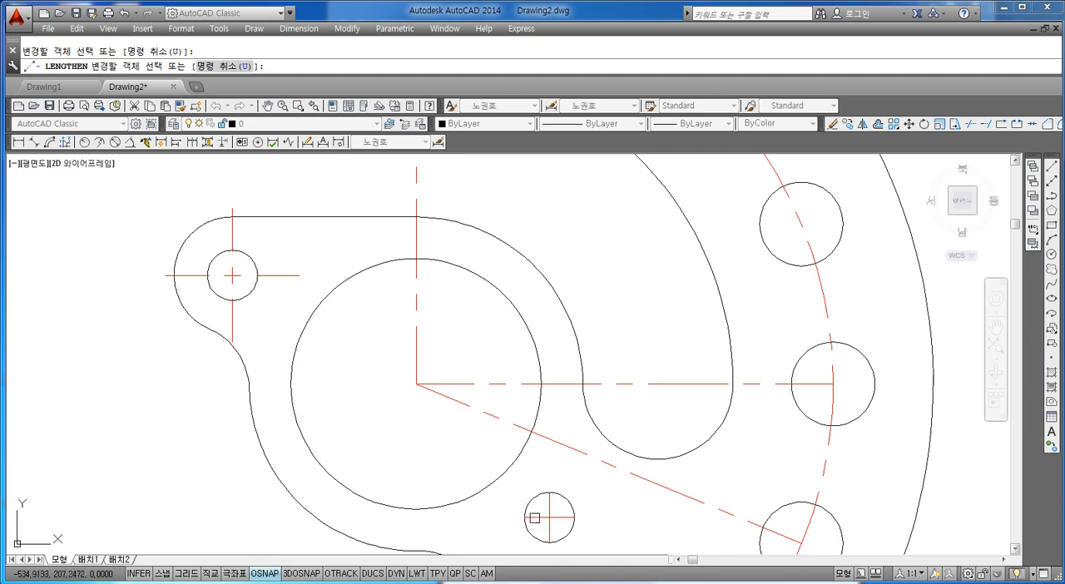
Lengthen both crossing lines of the small hole below the bore by 5 at every end
click(550, 508)
click(537, 516)
scroll(563, 491, down, 4)
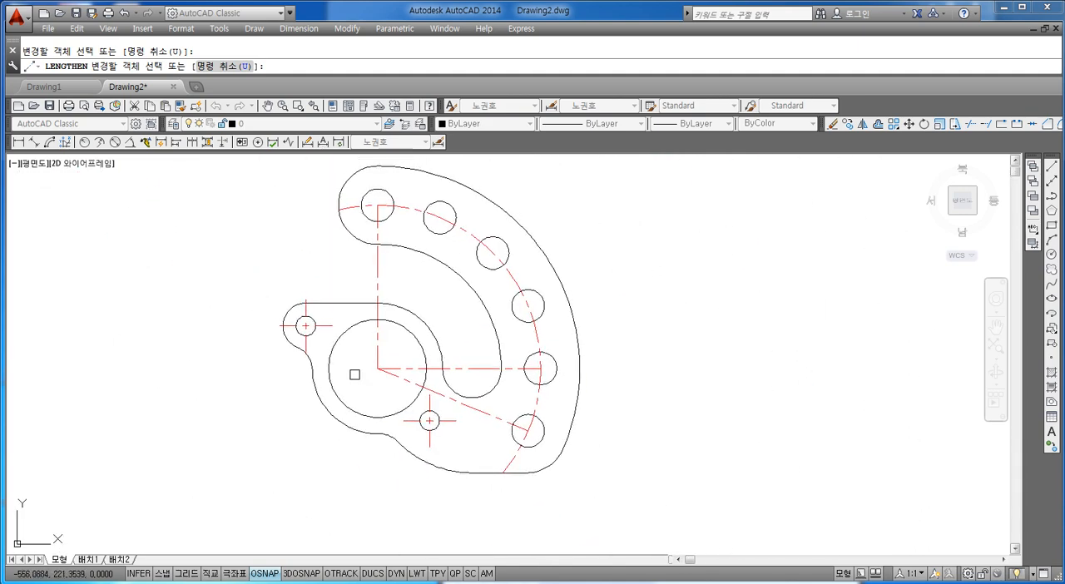
scroll(354, 374, up, 2)
key(Escape)
Extend the vertical centreline through the bore down to the lower outline arc
text(ex)
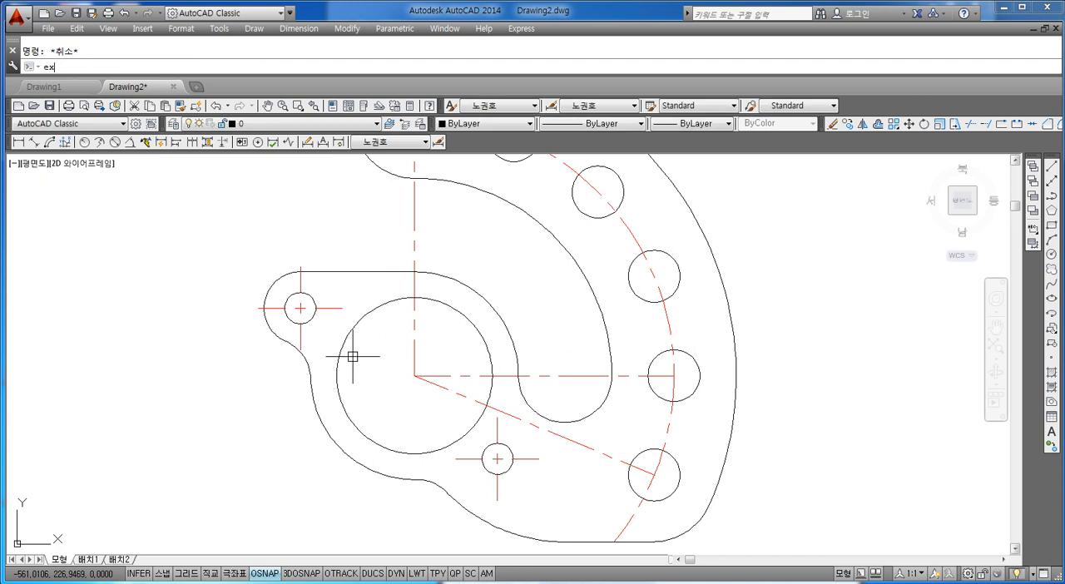
key(Return)
click(308, 395)
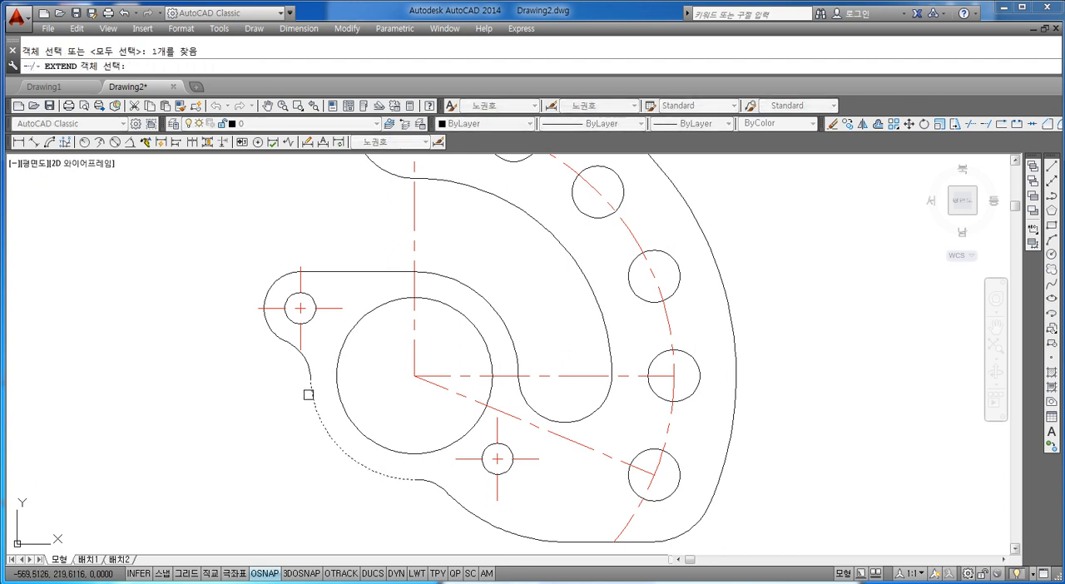
key(Return)
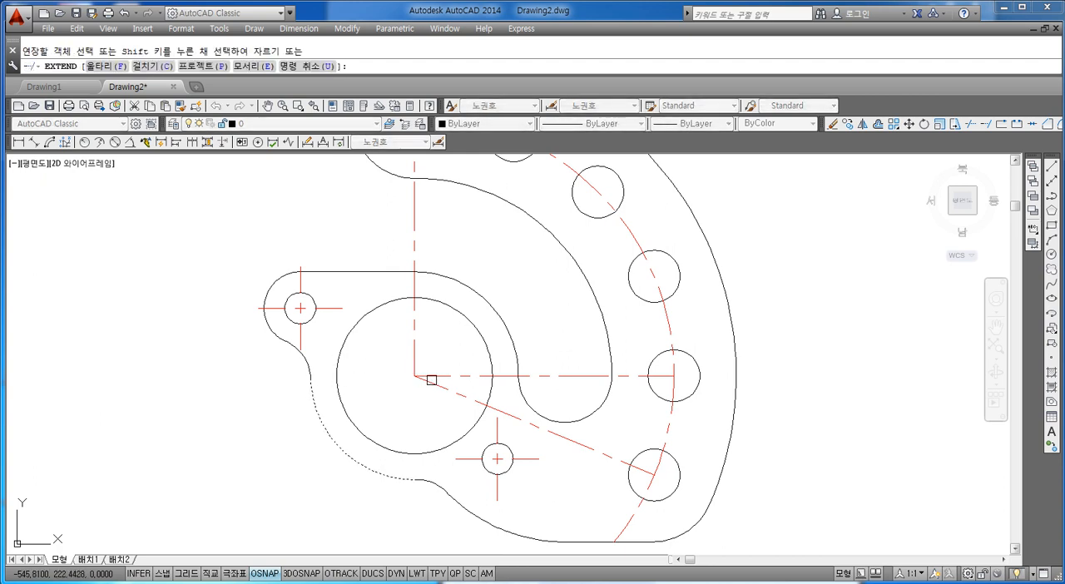
click(416, 361)
key(Escape)
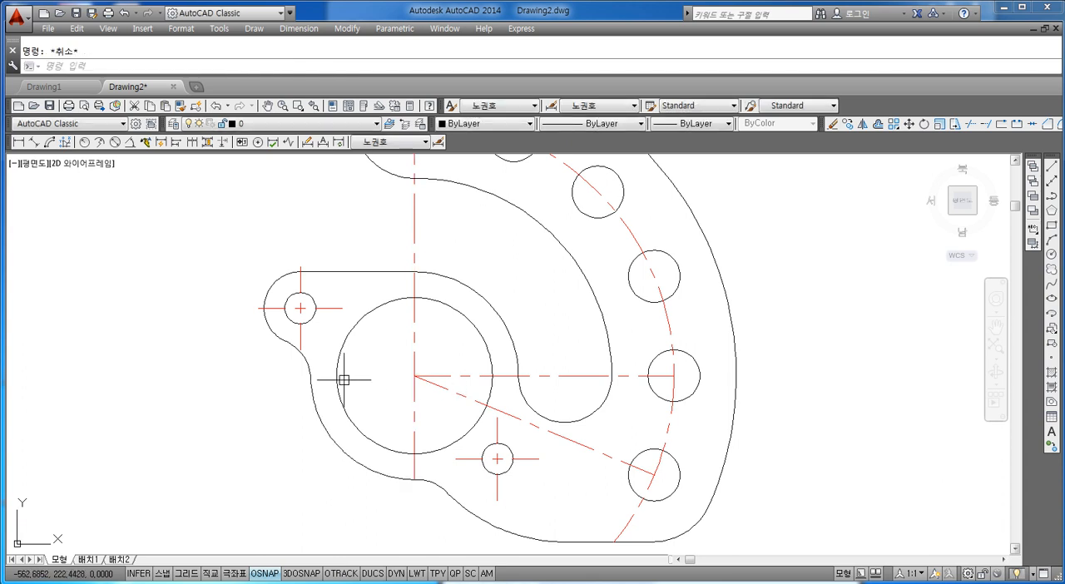
Extend the horizontal centreline through the bore centre to the far side of the bore circle
text(ex)
key(Return)
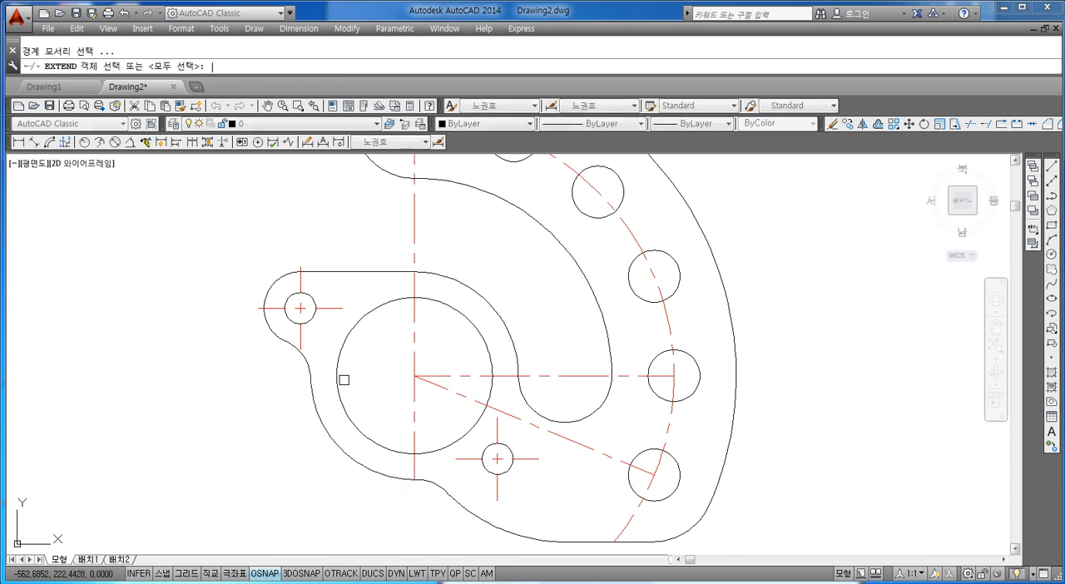
click(337, 379)
key(Return)
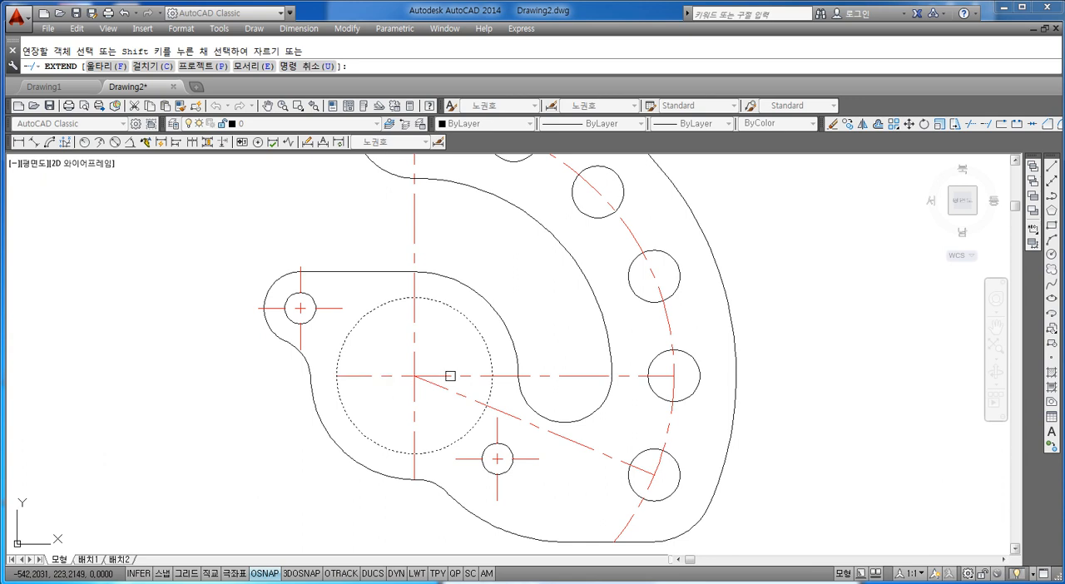
click(442, 388)
key(Escape)
text(tr)
key(Return)
key(Return)
scroll(371, 361, down, 2)
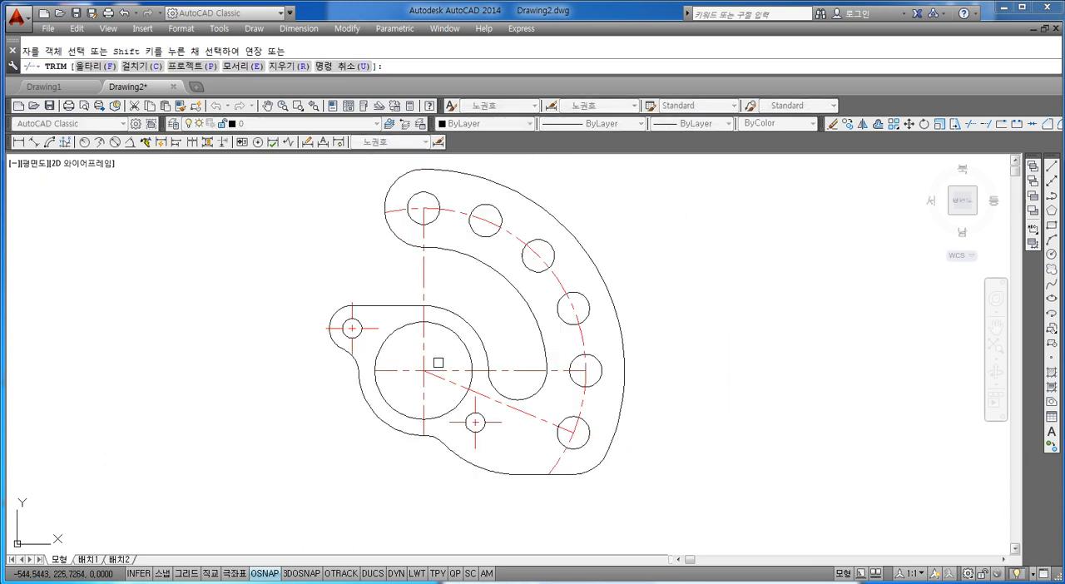
key(Escape)
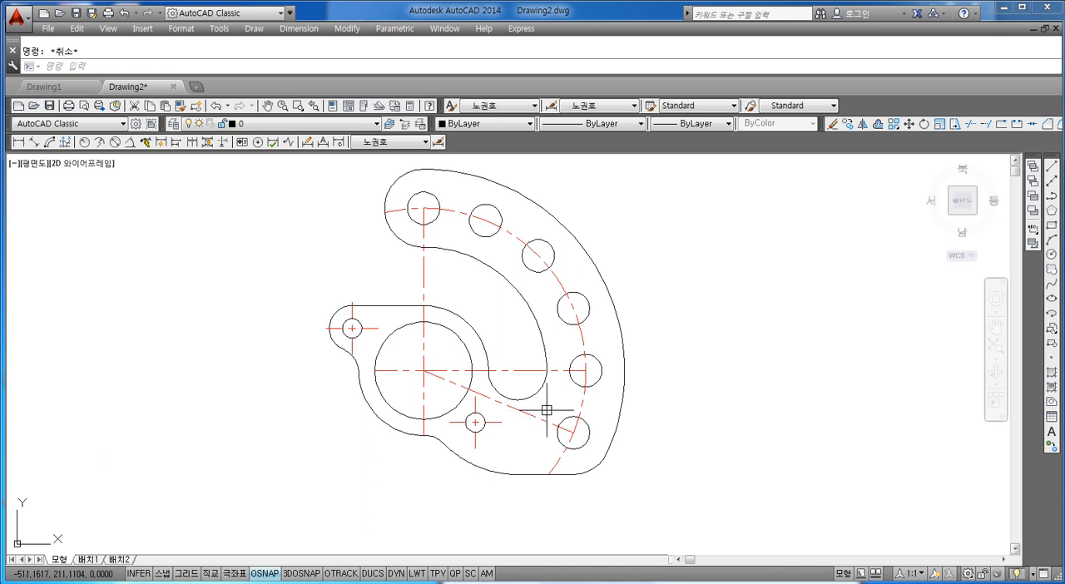
Extend the angled, horizontal and vertical centrelines outward to the large outer outline arc
text(ex)
key(Return)
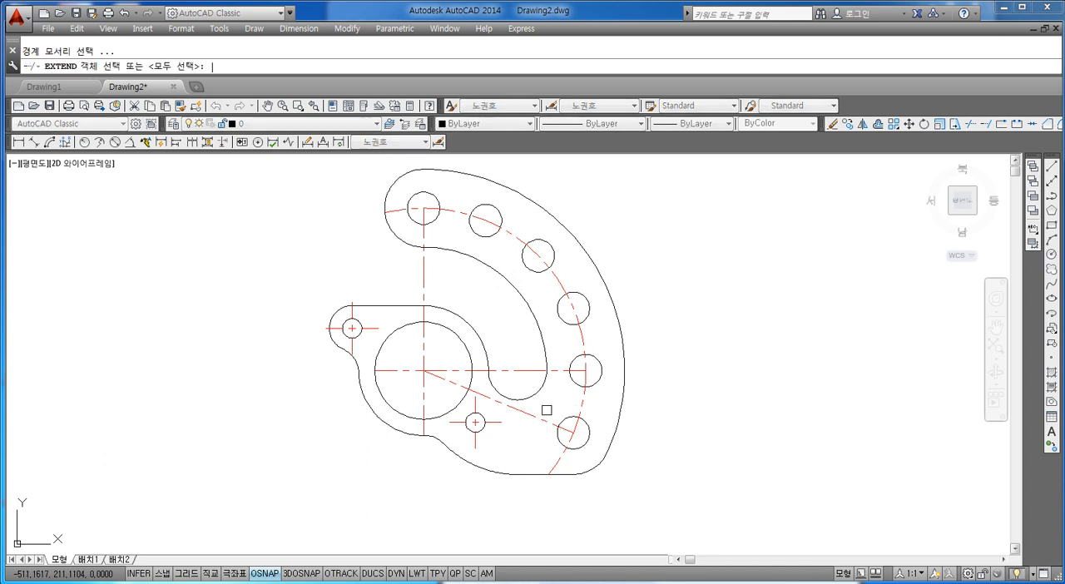
click(625, 341)
key(Return)
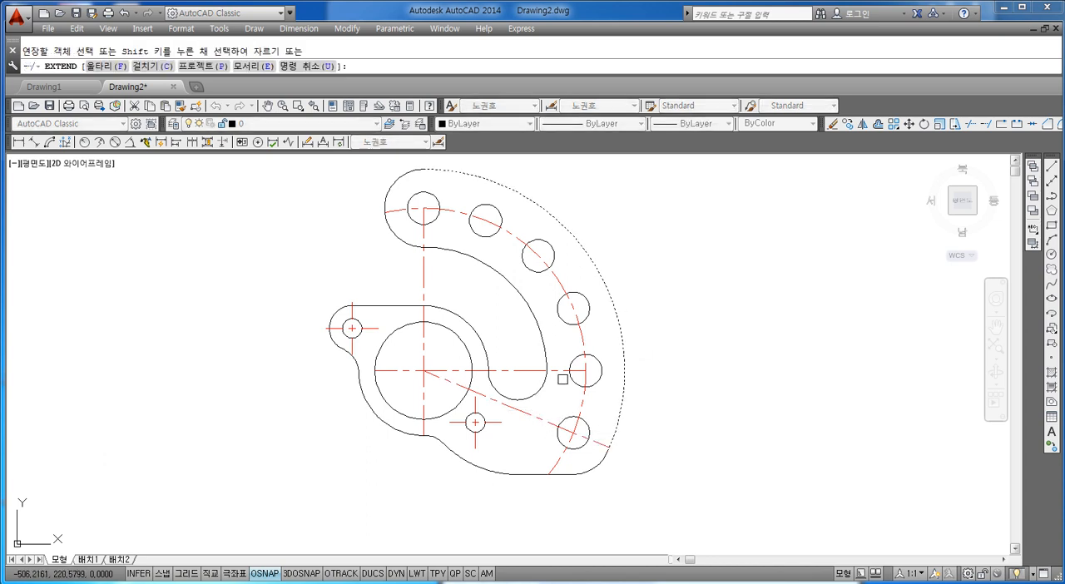
click(559, 372)
click(424, 234)
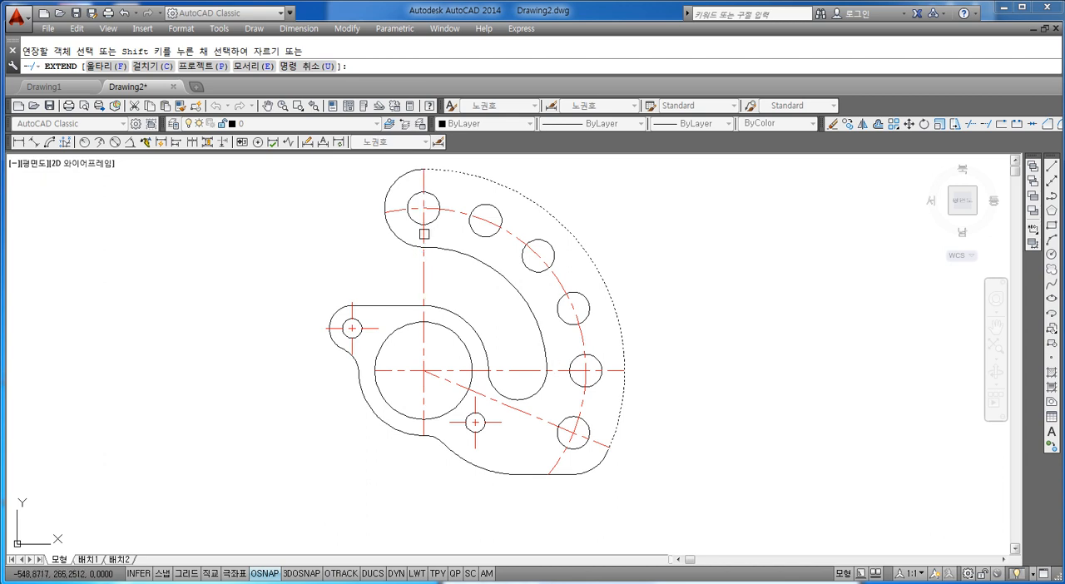
middle_drag(515, 297, 480, 312)
key(Escape)
key(Escape)
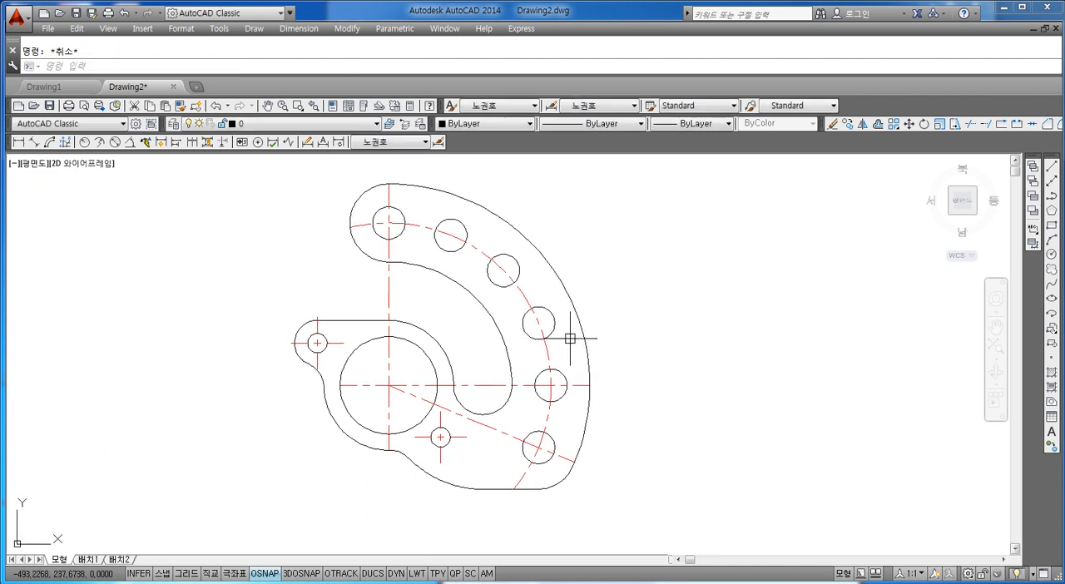
Lengthen the outer ends of the vertical, horizontal and angled centrelines and both ends of the hole-pattern arc by a delta of 5
text(len)
key(Return)
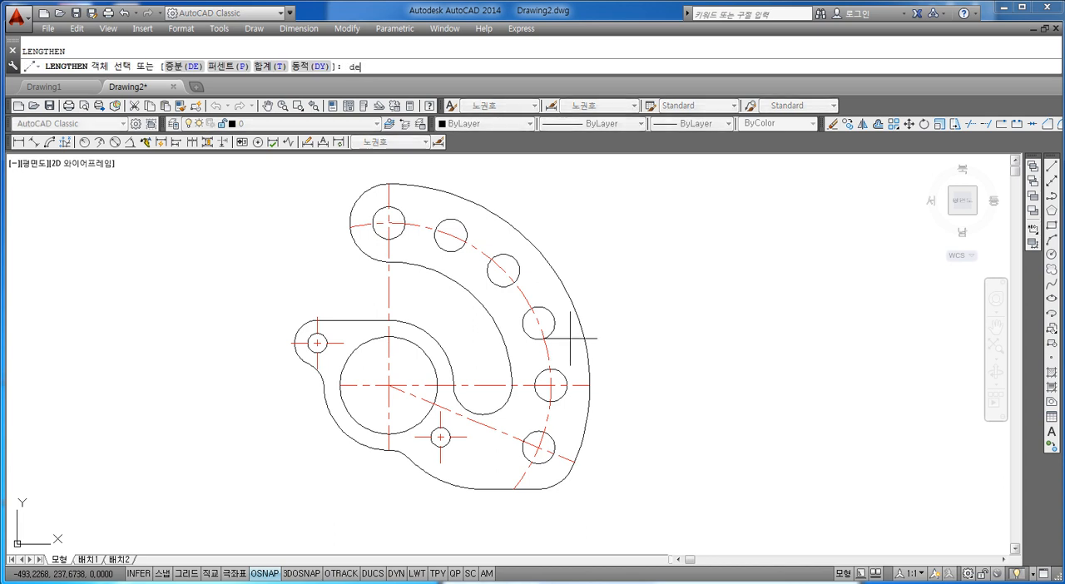
text(de)
key(Return)
text(5)
key(Return)
click(364, 381)
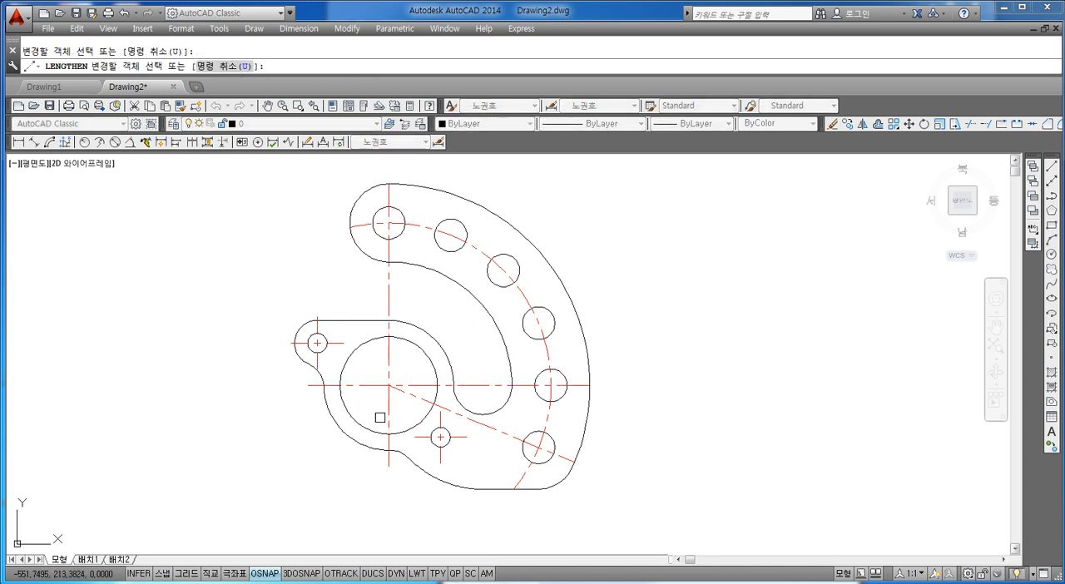
click(525, 473)
click(572, 462)
click(571, 379)
click(576, 384)
click(355, 226)
key(Escape)
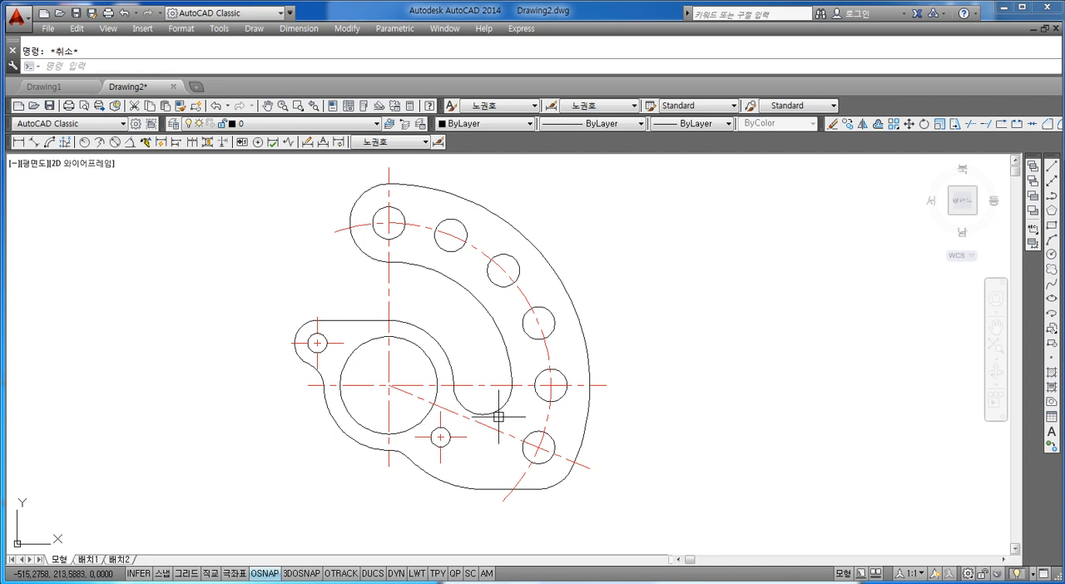
Add a diameter dimension to the small lug hole, with its text above and outside the lug
middle_drag(512, 403, 504, 414)
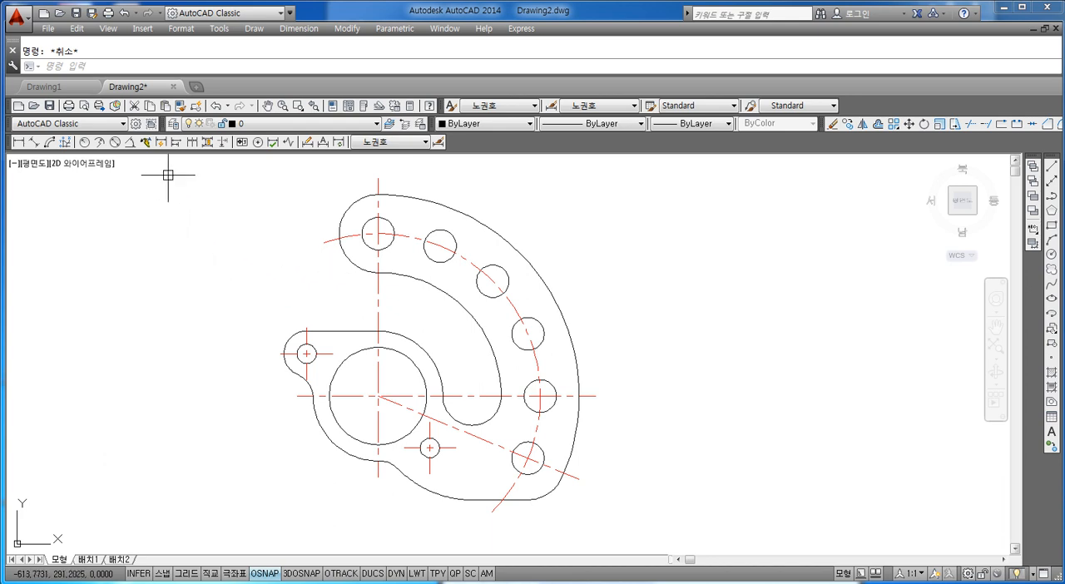
click(115, 142)
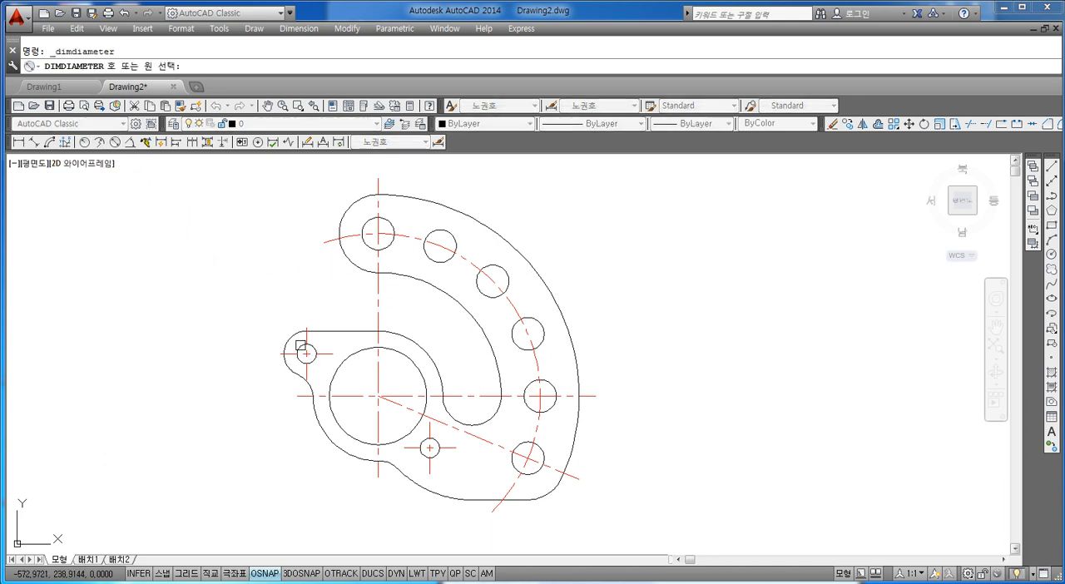
click(301, 349)
key(Escape)
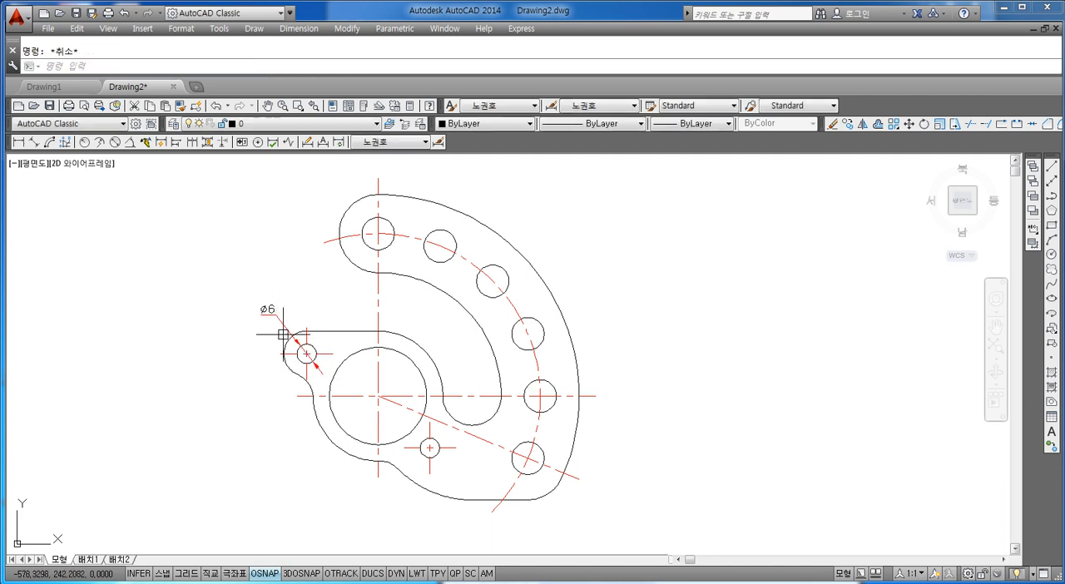
scroll(282, 330, up, 4)
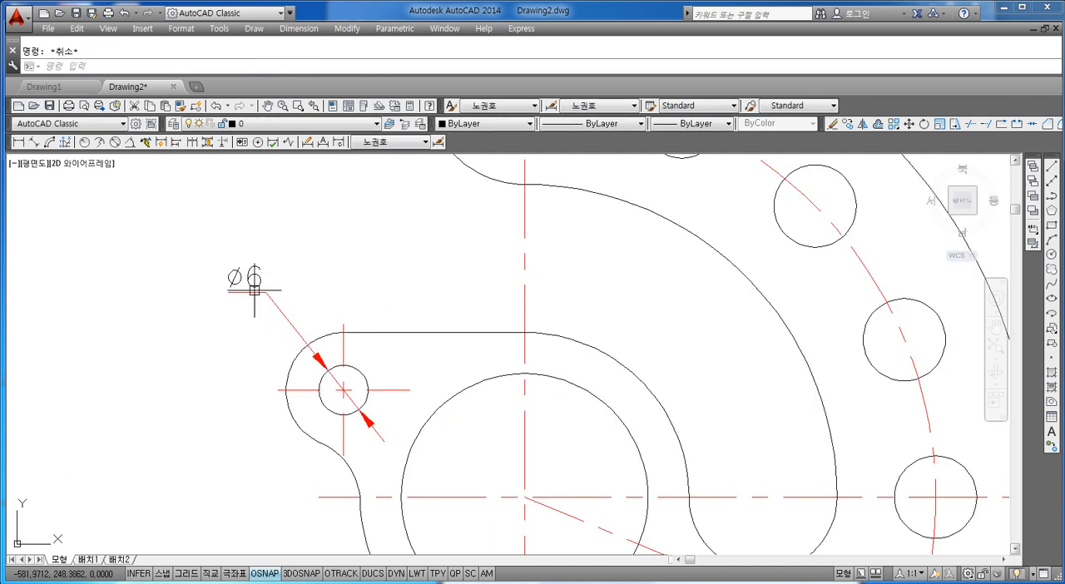
scroll(281, 290, down, 4)
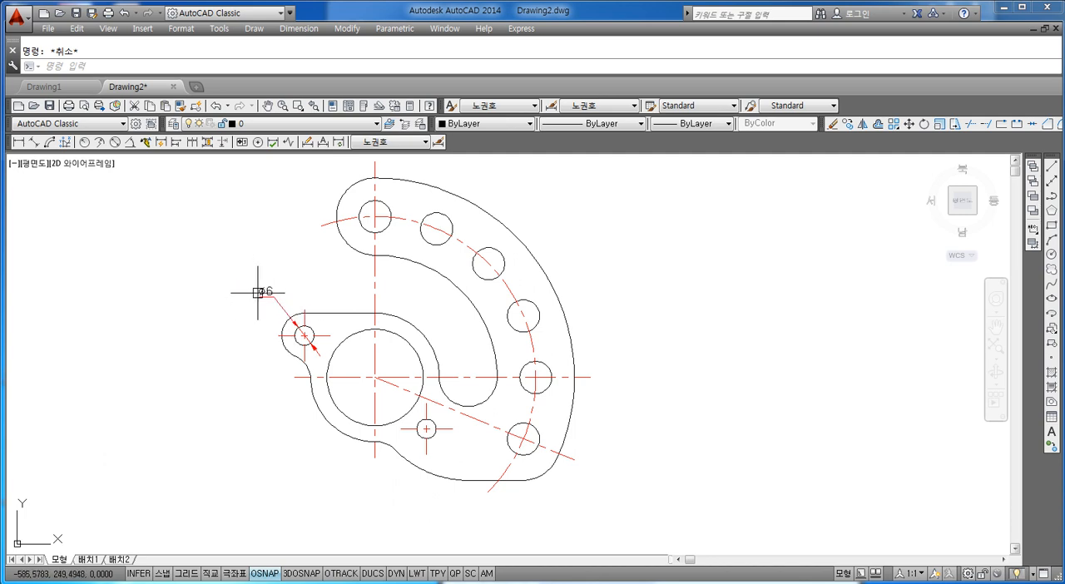
click(256, 292)
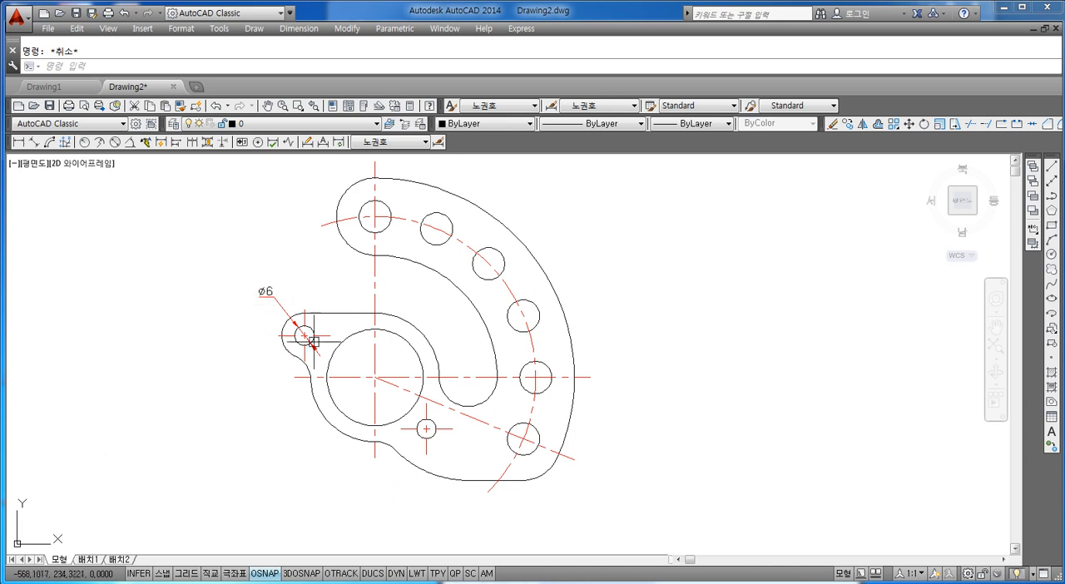
double_click(270, 289)
click(298, 304)
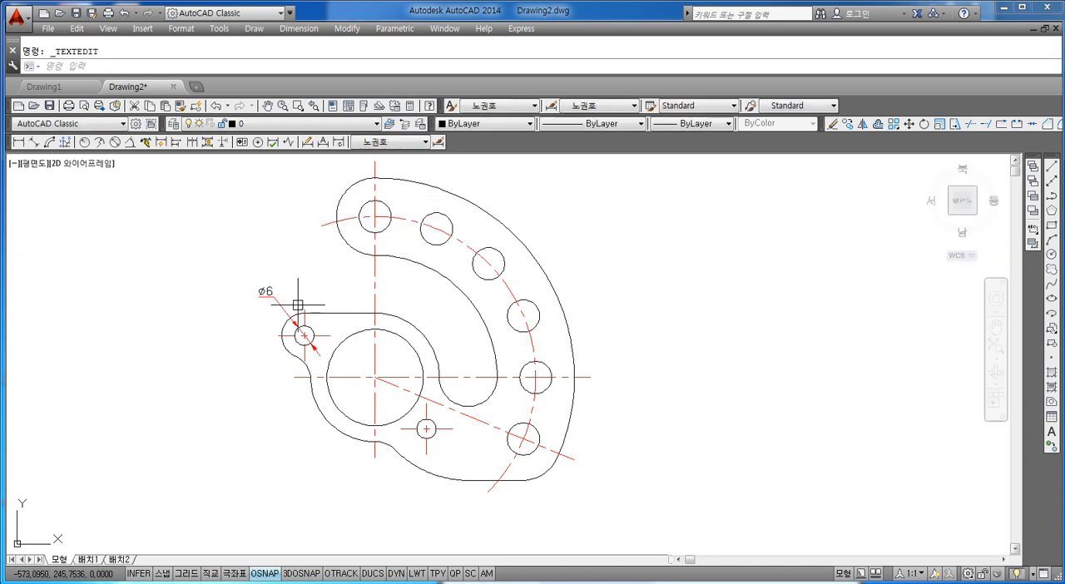
click(266, 292)
key(Escape)
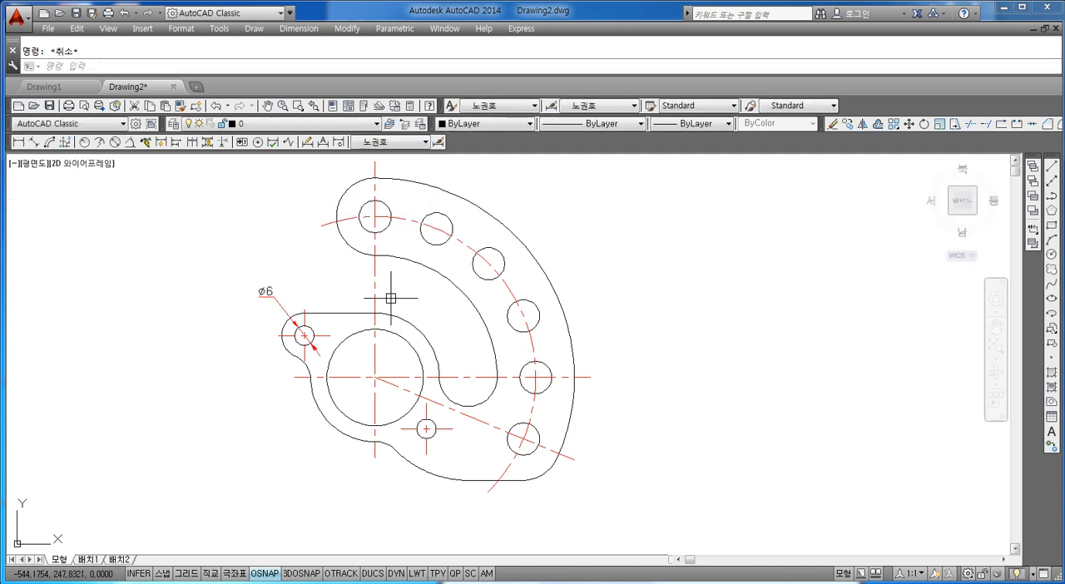
Edit the lug hole's diameter dimension text with DDEDIT so it reads 2-Ø6
text(E)
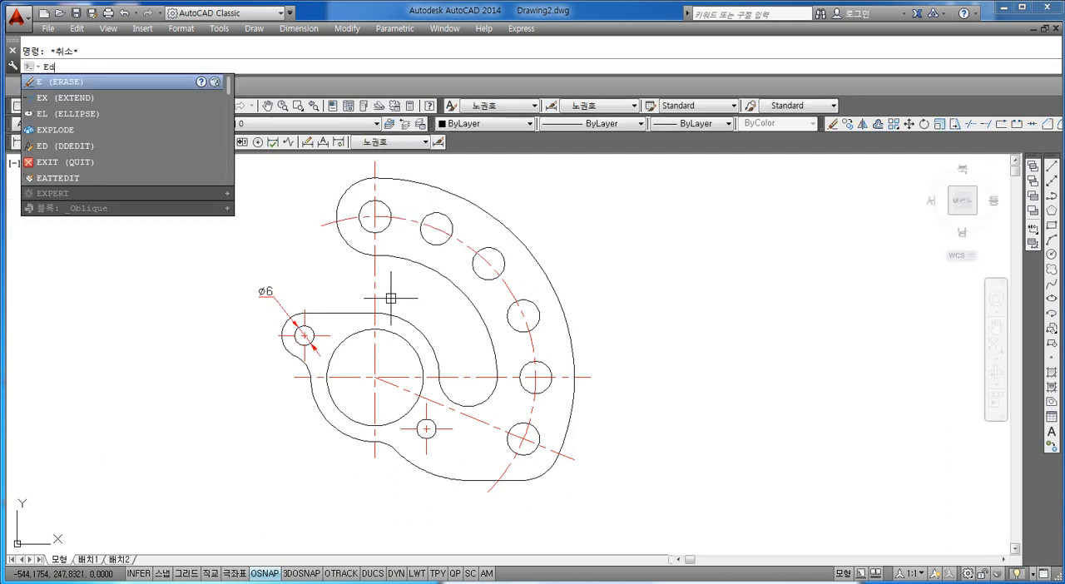
text(d)
key(Return)
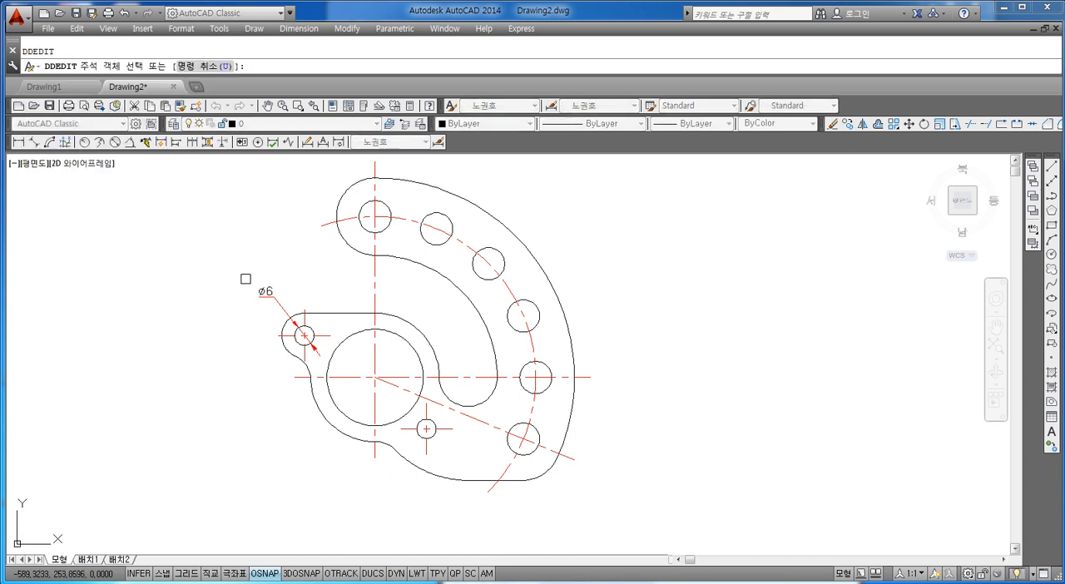
click(266, 288)
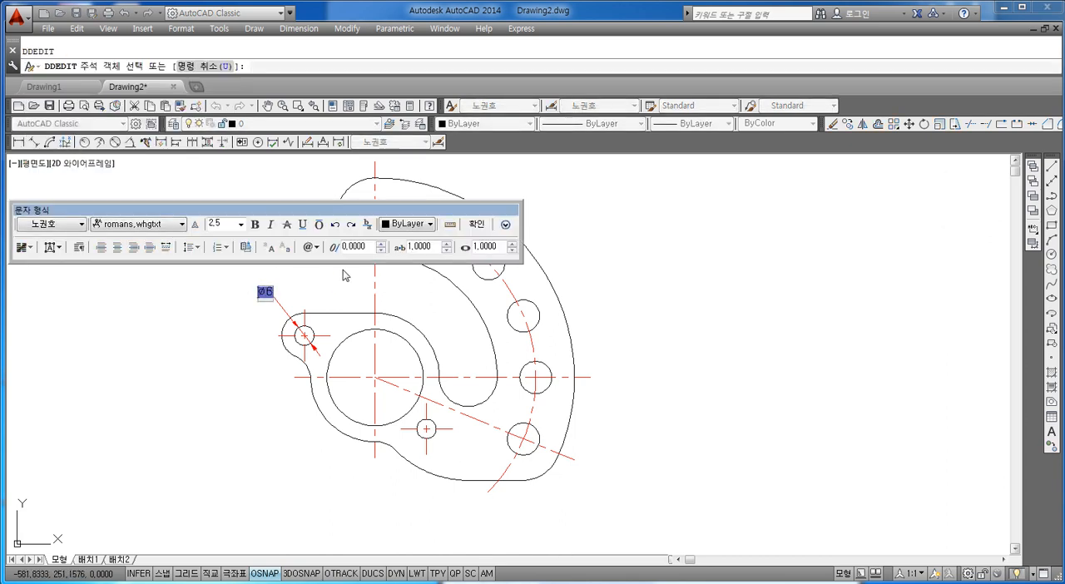
text(2-)
click(481, 226)
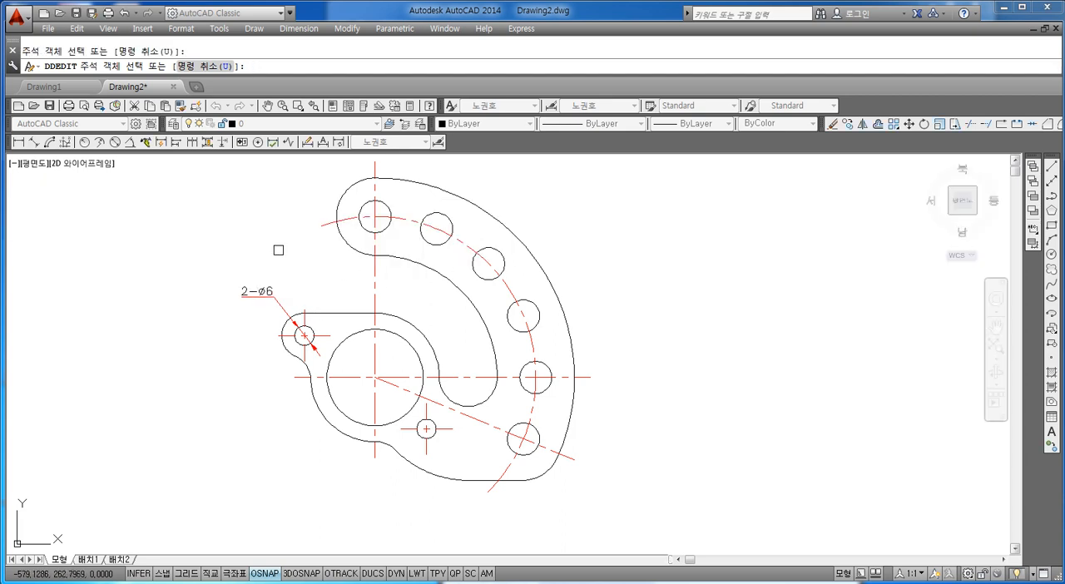
Add a diameter dimension to the topmost arrayed hole above the outline and change its text to 6-Ø10
middle_drag(380, 233, 327, 268)
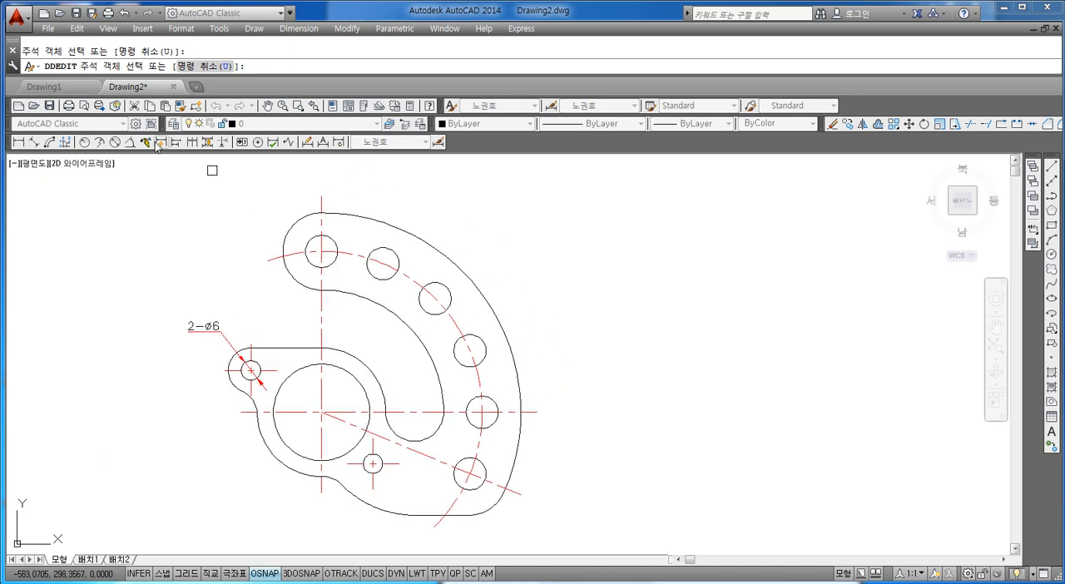
click(116, 144)
click(327, 240)
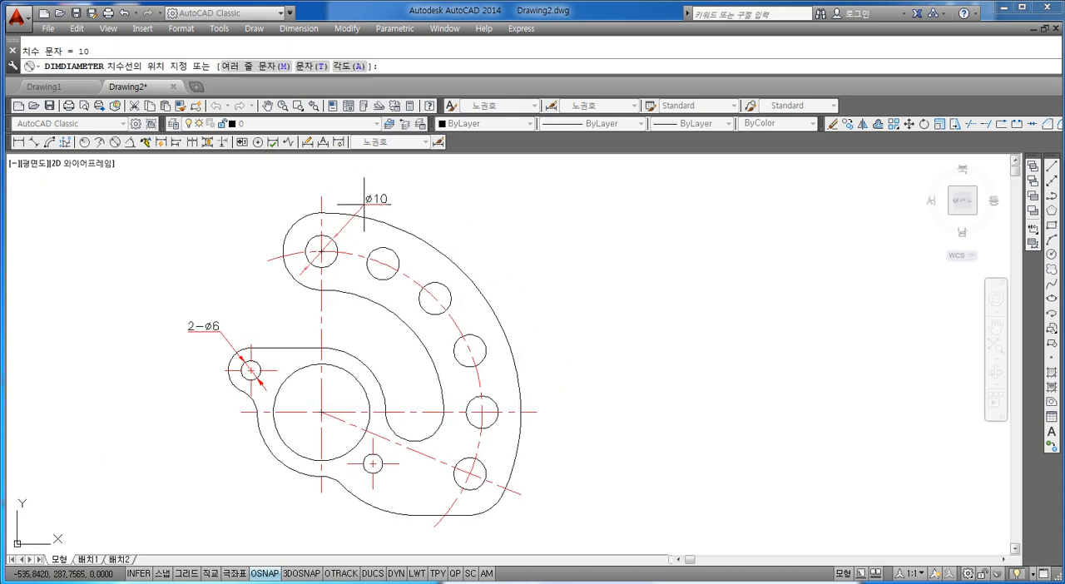
click(392, 193)
key(Escape)
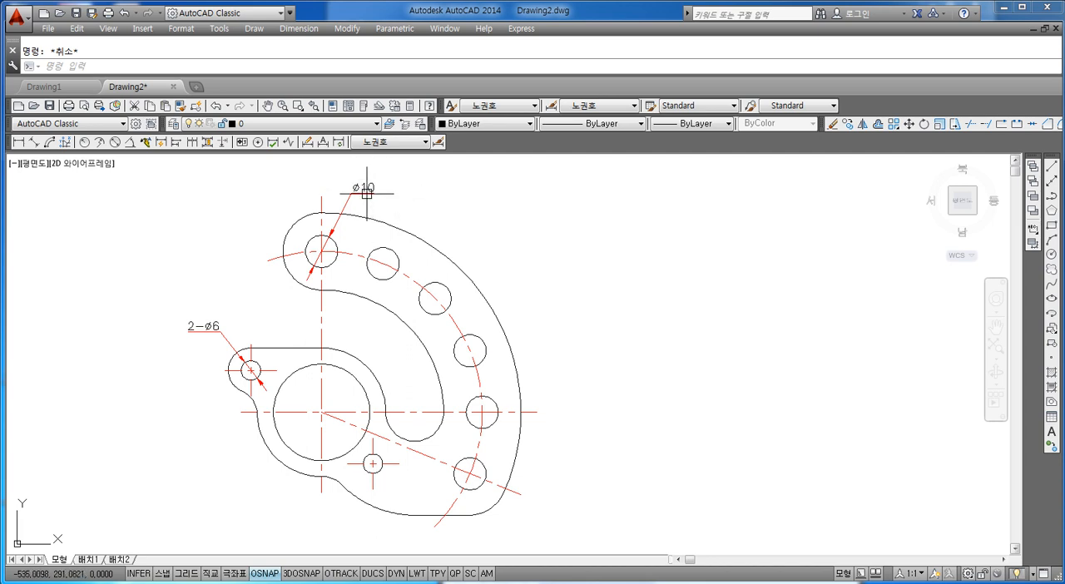
double_click(364, 188)
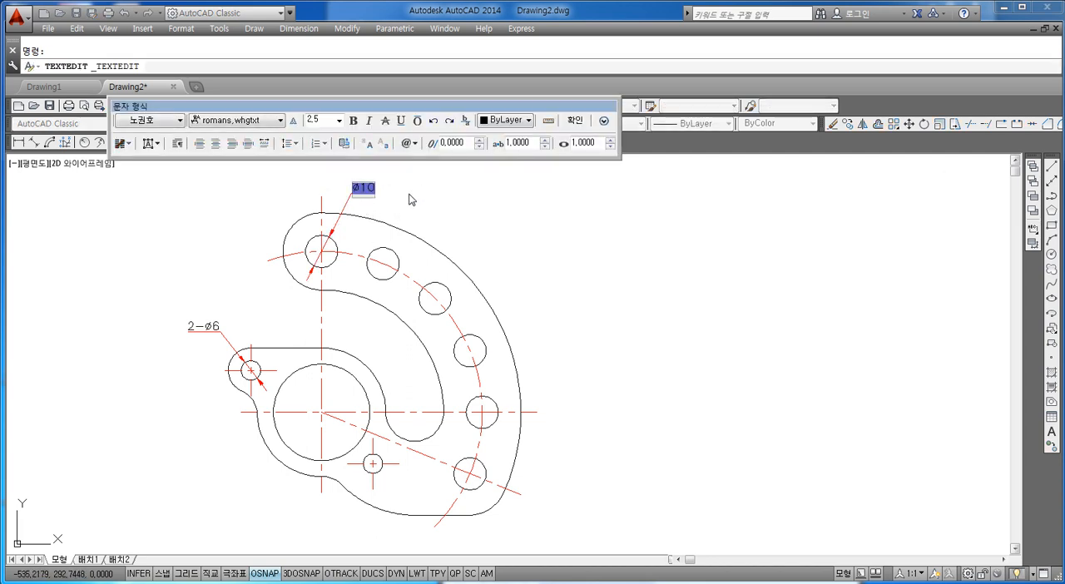
click(456, 180)
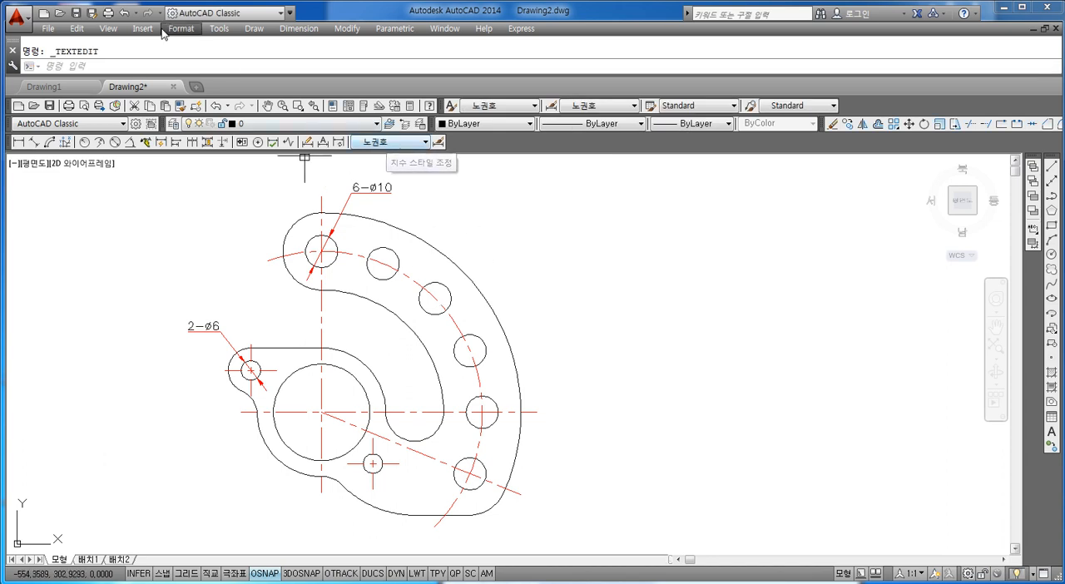
Add a radius dimension to the rounded upper end of the curved arm, with its text outside the outline
click(84, 142)
click(284, 232)
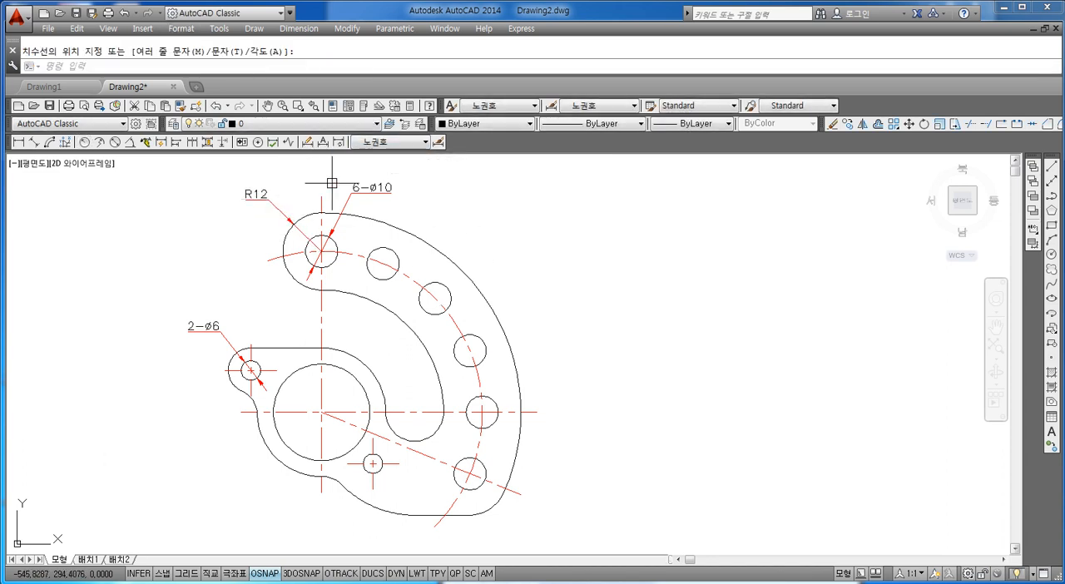
Add a radius dimension to the centreline arc through the arrayed holes, with its text outside the curved outer edge
middle_drag(514, 327, 466, 284)
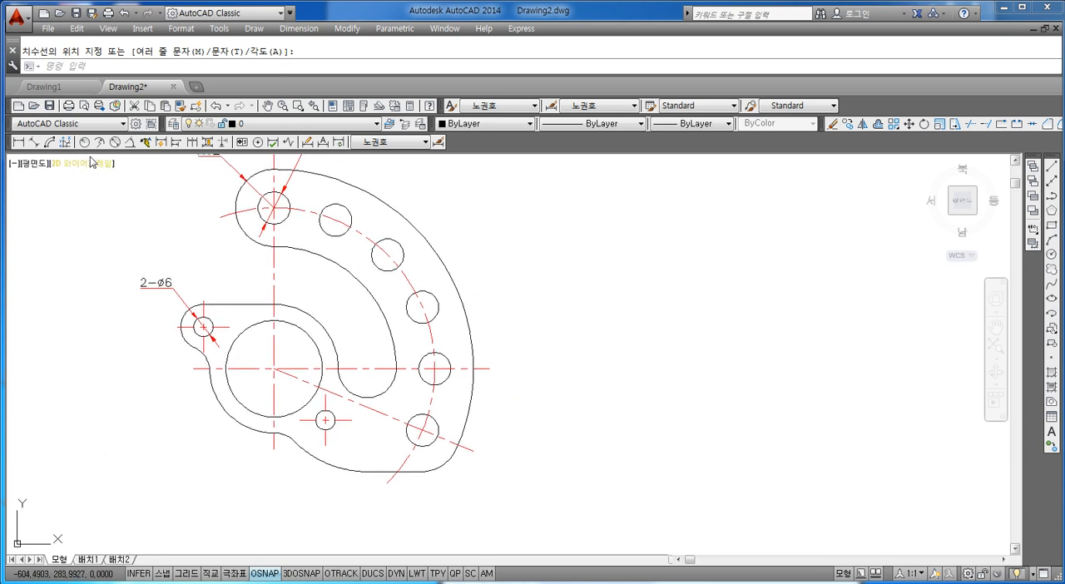
key(space)
click(443, 333)
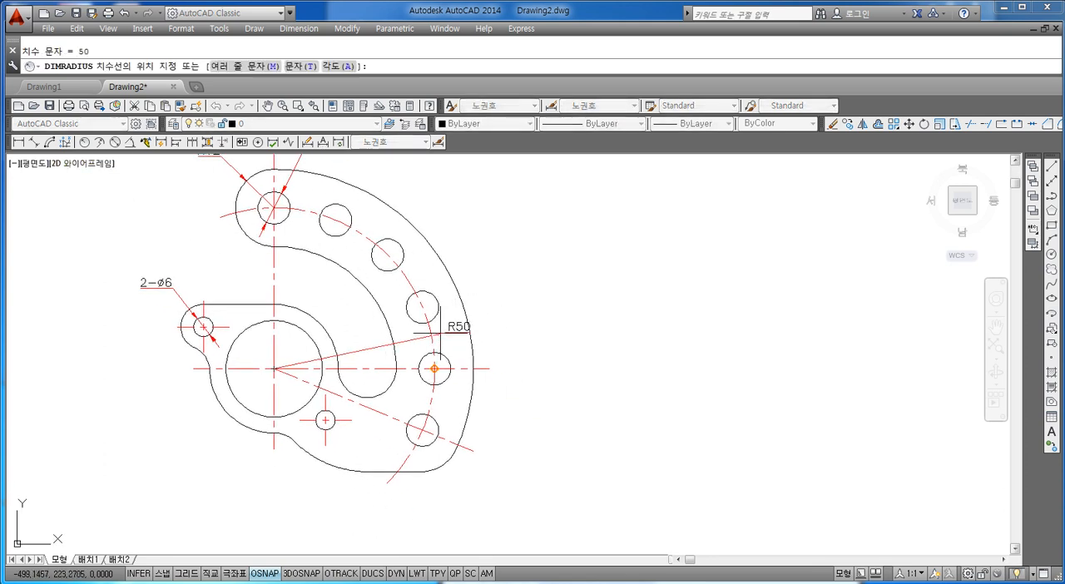
click(508, 278)
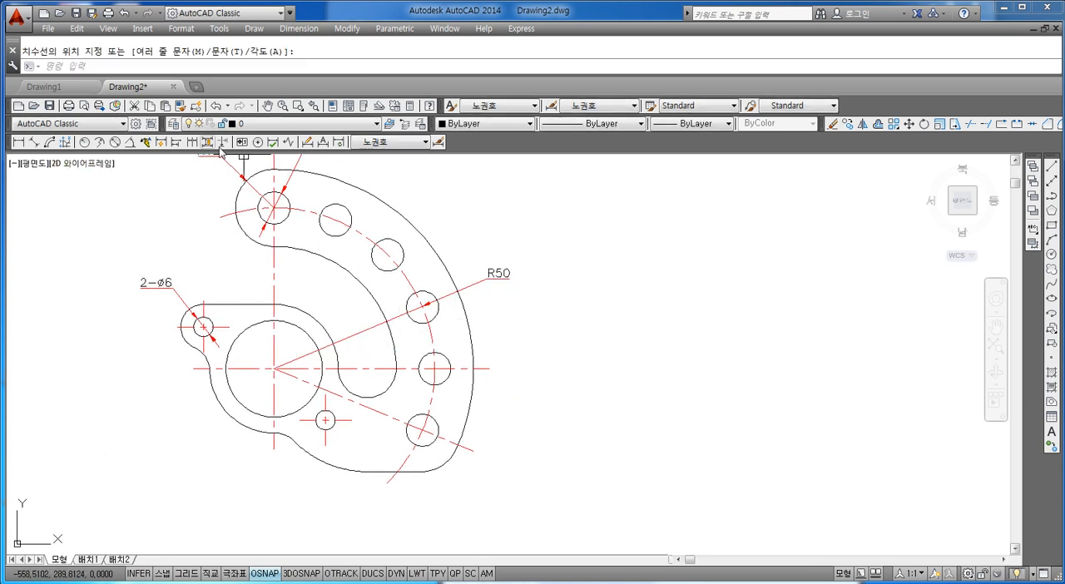
Add a diameter dimension to the large central bore, with its text outside the outline at its lower left
click(114, 141)
click(250, 409)
click(172, 416)
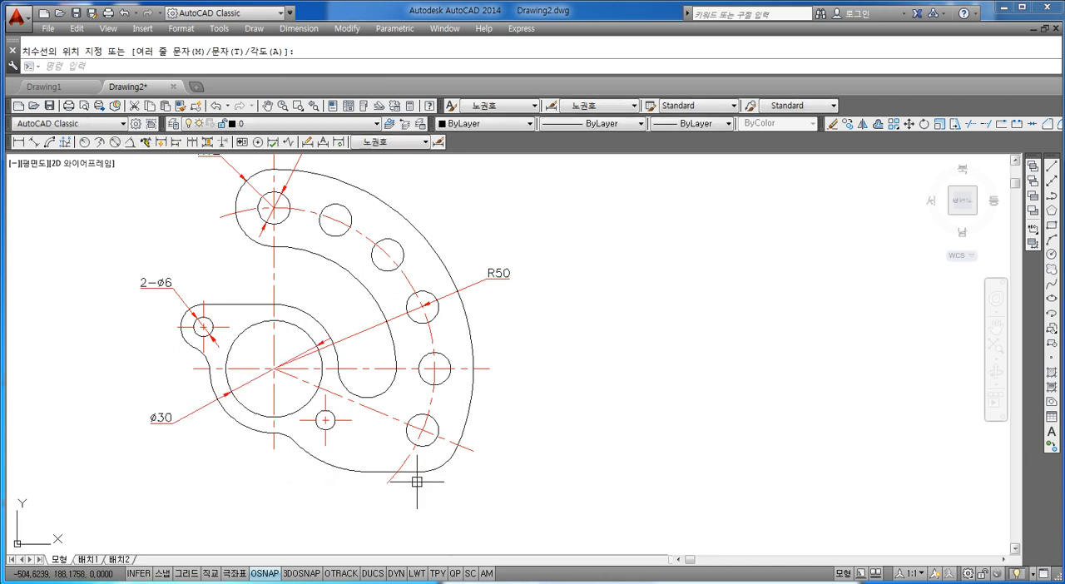
Add a radius dimension to the concave fillet joining the upper-left lug to the bore's outer contour, with its text outside the outline
middle_drag(418, 476, 371, 403)
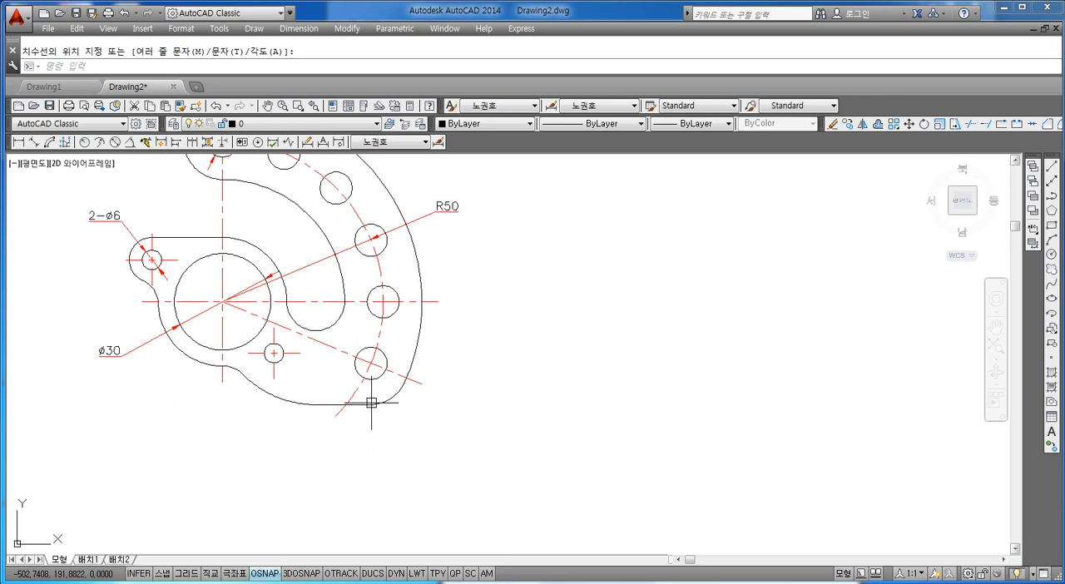
key(Escape)
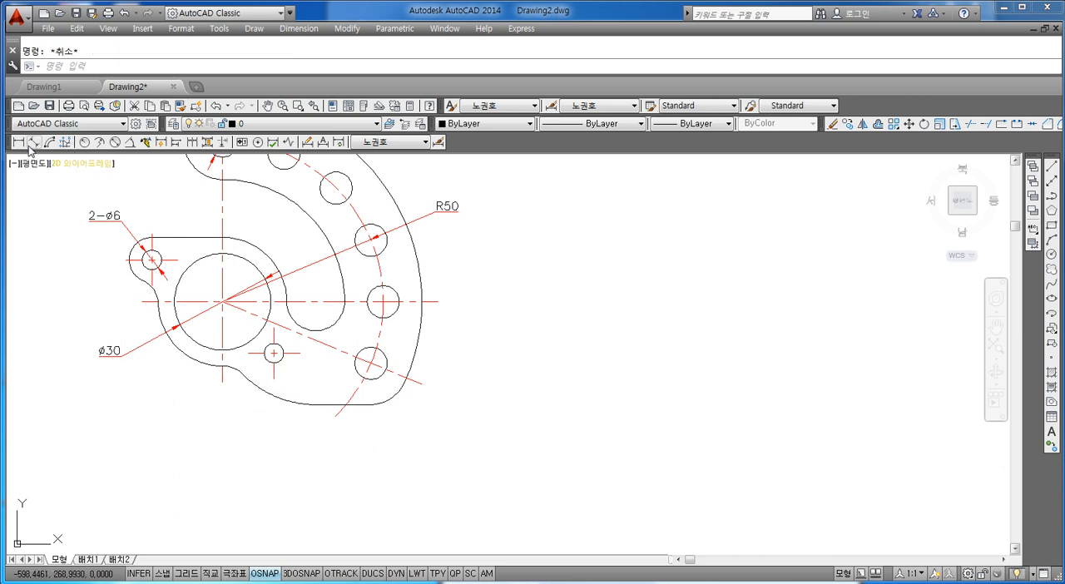
click(86, 143)
scroll(135, 302, up, 2)
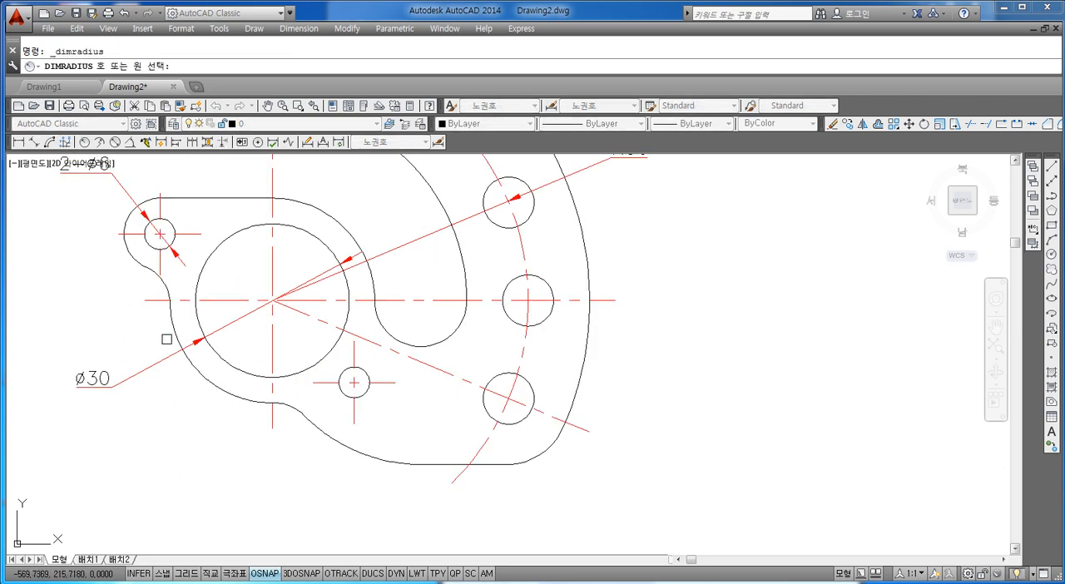
scroll(166, 339, up, 2)
click(163, 251)
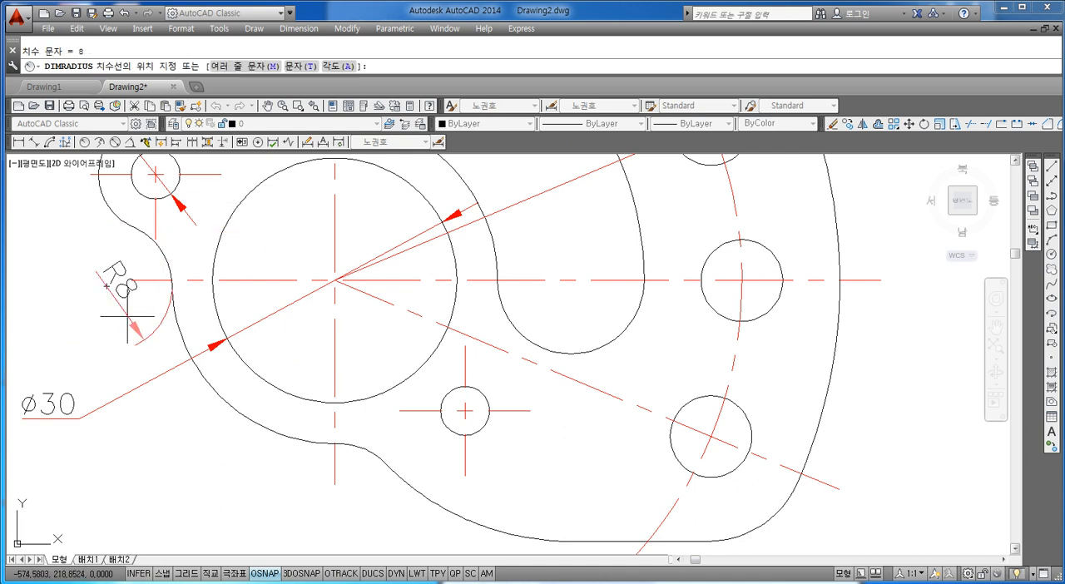
middle_drag(208, 229, 191, 284)
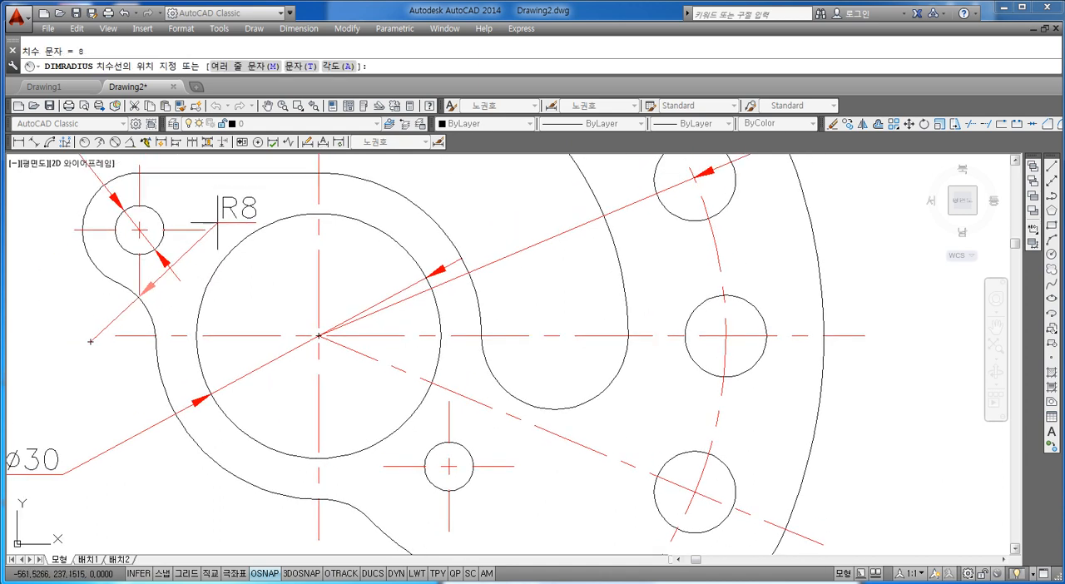
click(83, 324)
key(Escape)
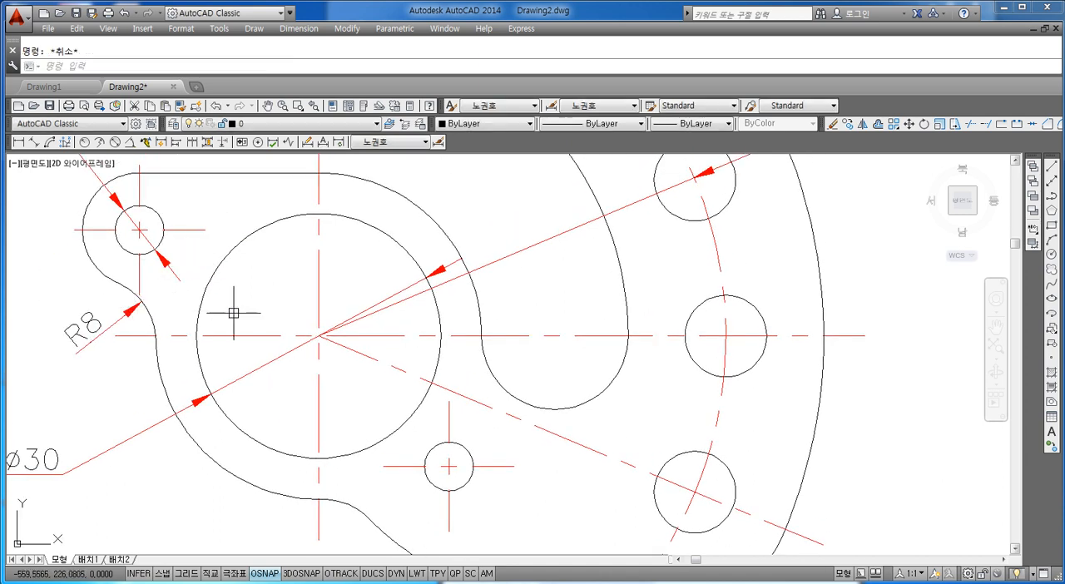
scroll(233, 311, down, 5)
scroll(275, 307, up, 2)
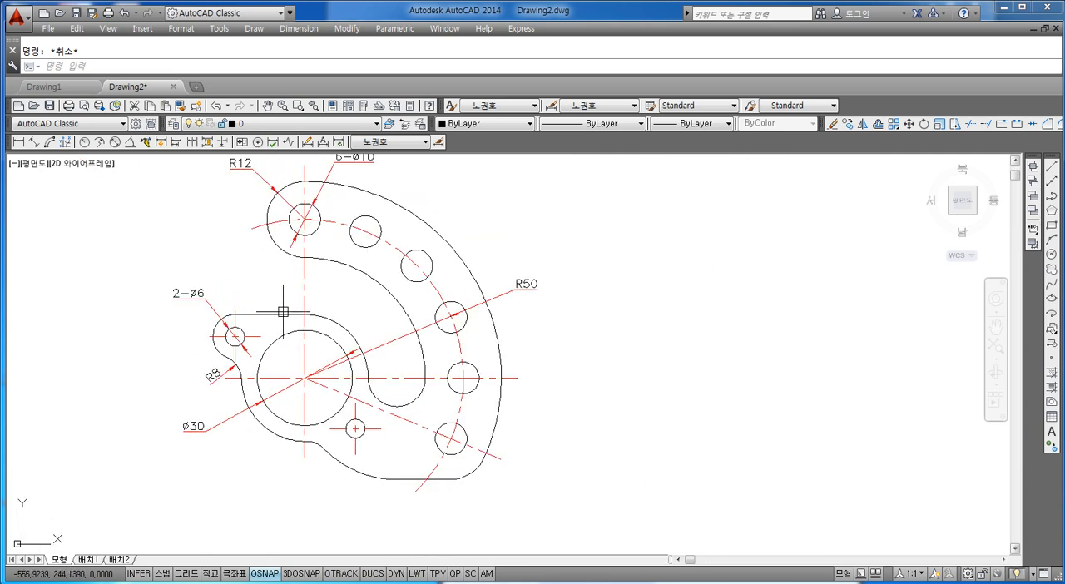
middle_drag(286, 311, 328, 342)
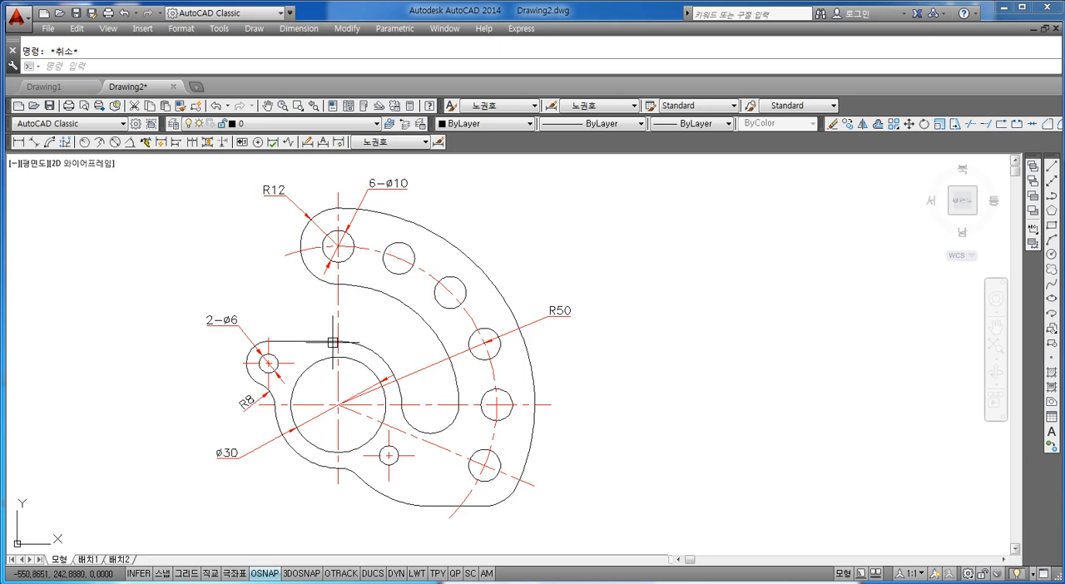